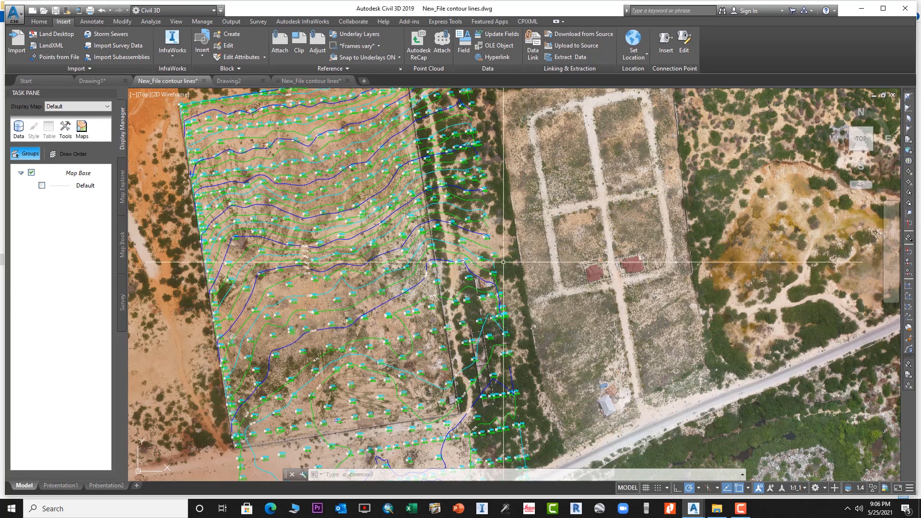
Bring the aerial site image to the front of the display order, above the contour lines and survey points.
scroll(518, 334, down, 2)
click(763, 314)
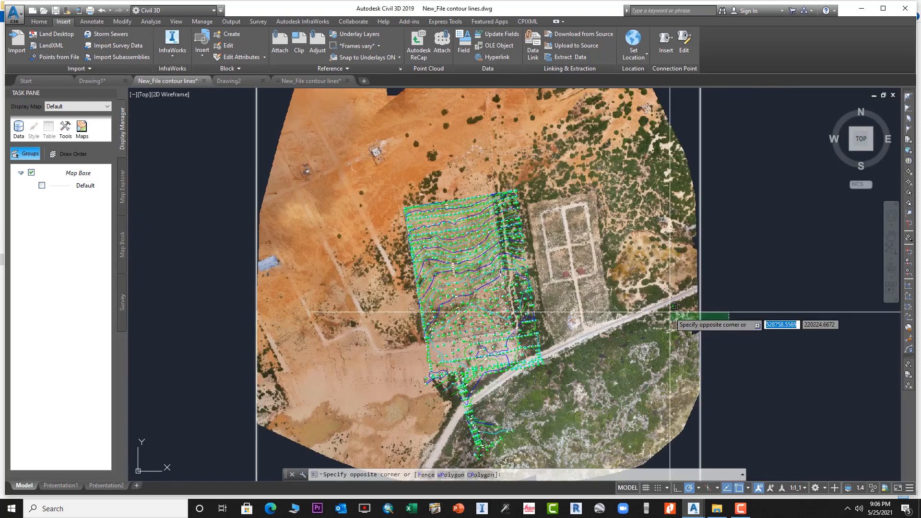
click(682, 329)
right_click(703, 328)
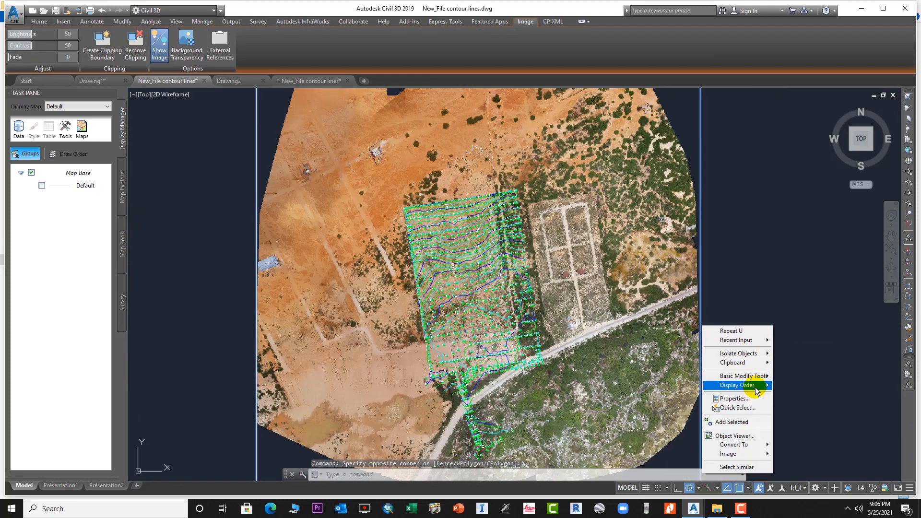
mouse_move(754, 388)
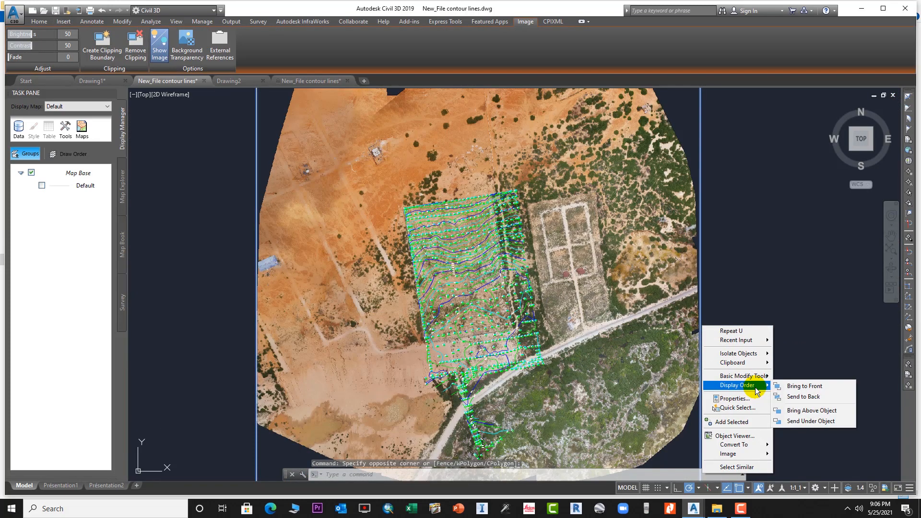
click(799, 387)
scroll(424, 244, up, 3)
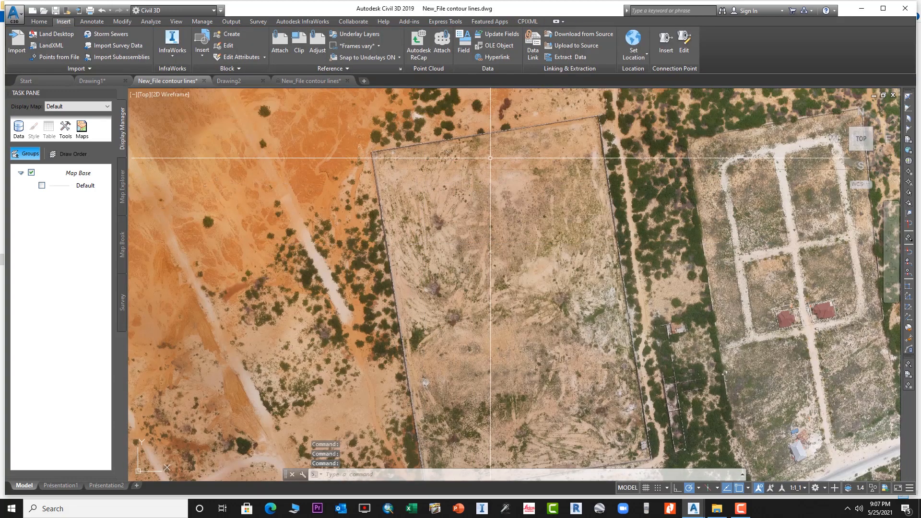
scroll(579, 384, down, 5)
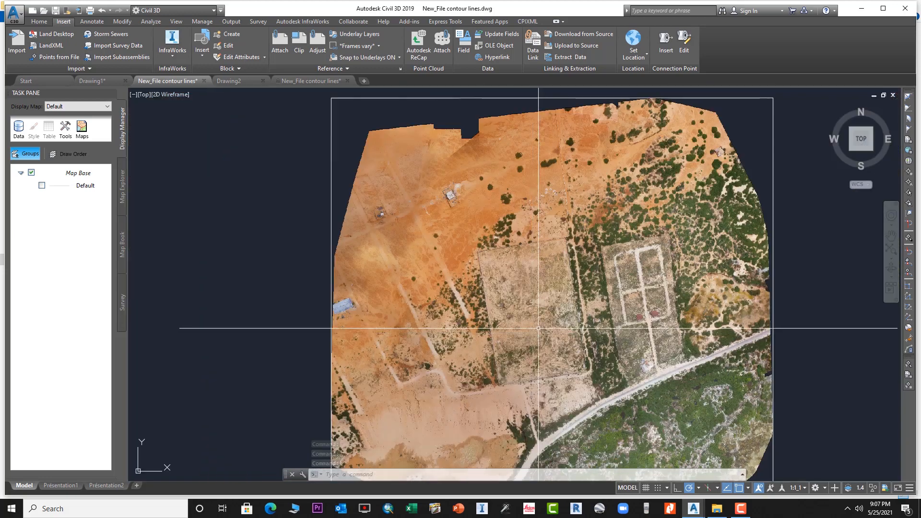
mouse_move(528, 315)
middle_down()
mouse_move(496, 264)
mouse_move(547, 287)
mouse_move(529, 268)
mouse_move(527, 288)
mouse_move(499, 287)
middle_up()
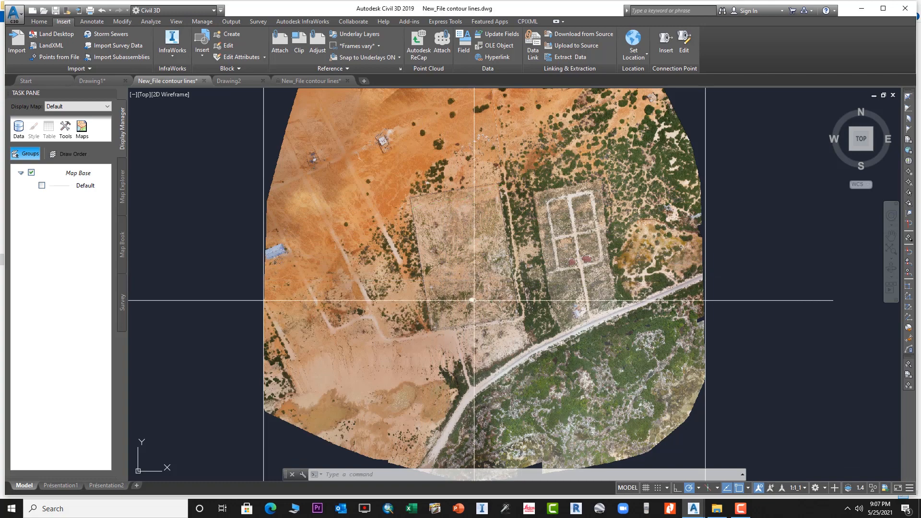
middle_drag(477, 248, 479, 258)
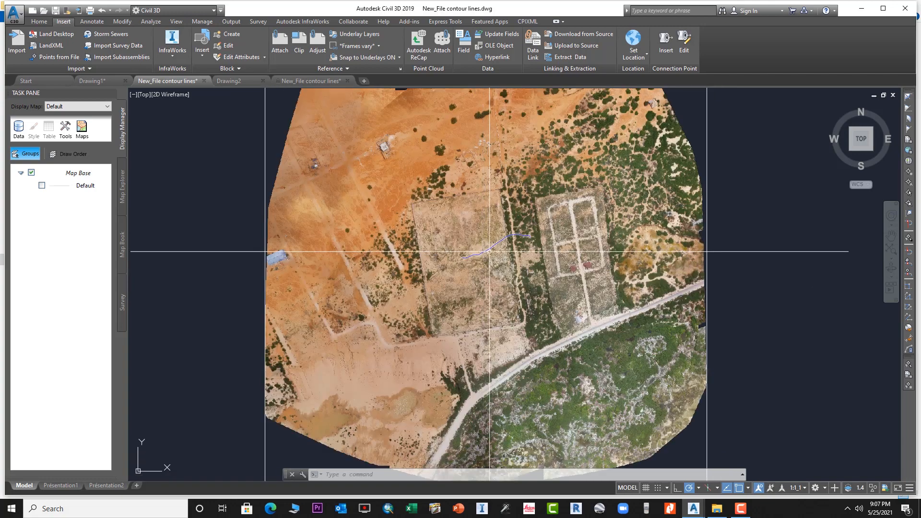
Switch to the read-only contour lines drawing and examine its contours and survey point elevations.
click(310, 80)
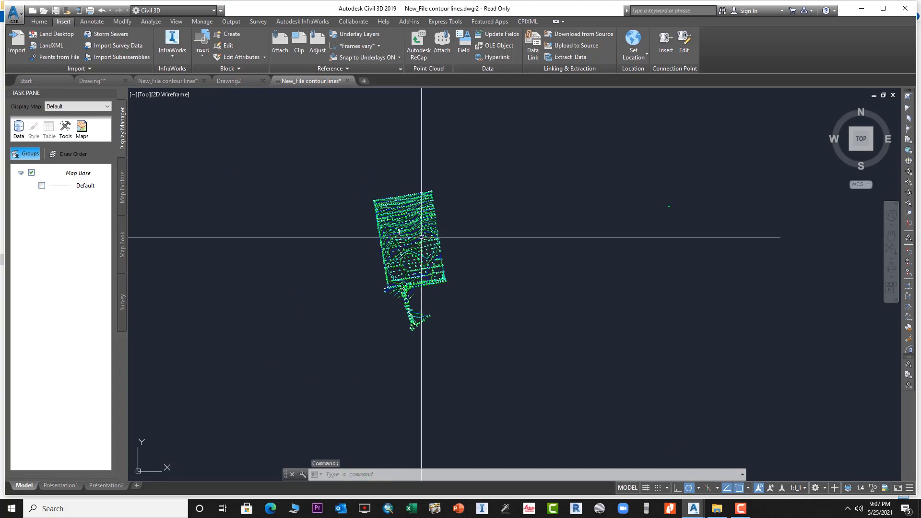
scroll(412, 209, up, 4)
scroll(433, 206, up, 3)
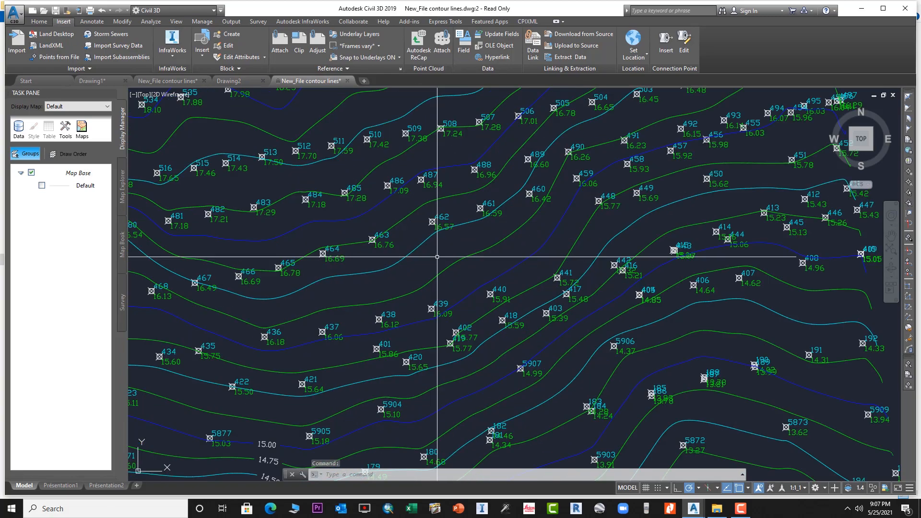
scroll(506, 274, down, 5)
scroll(435, 192, down, 2)
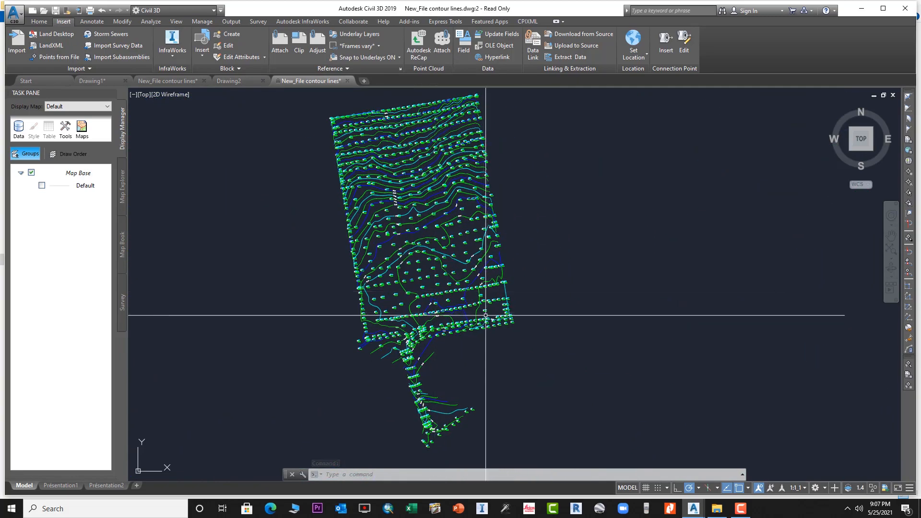
scroll(477, 312, up, 2)
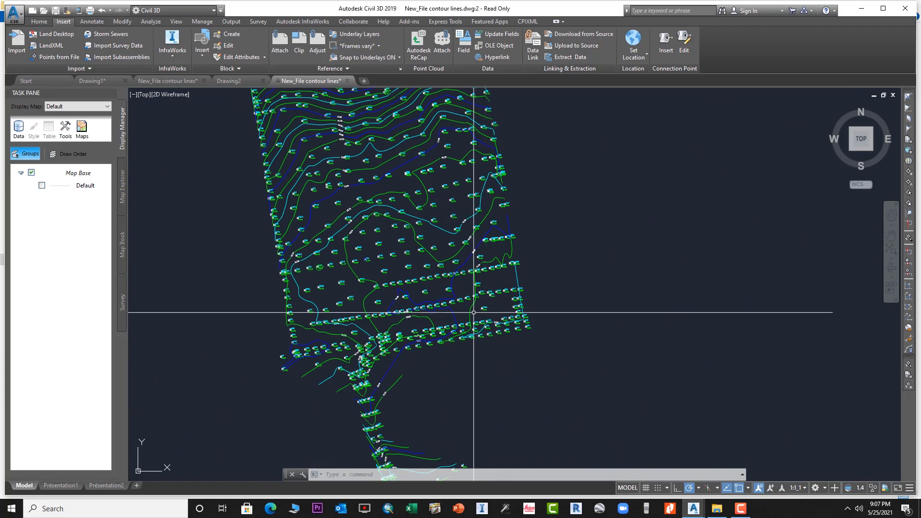
Create a new blank drawing and close the map task pane to reveal the Toolspace.
click(365, 82)
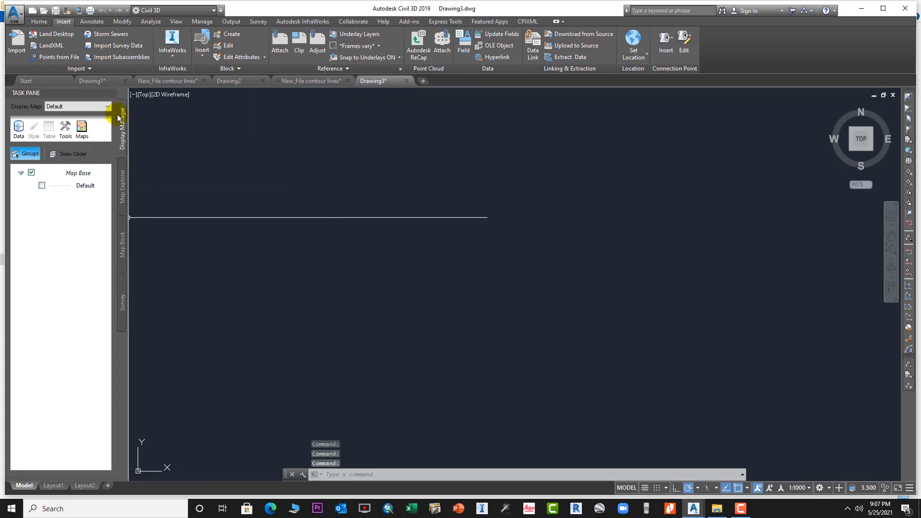
click(111, 93)
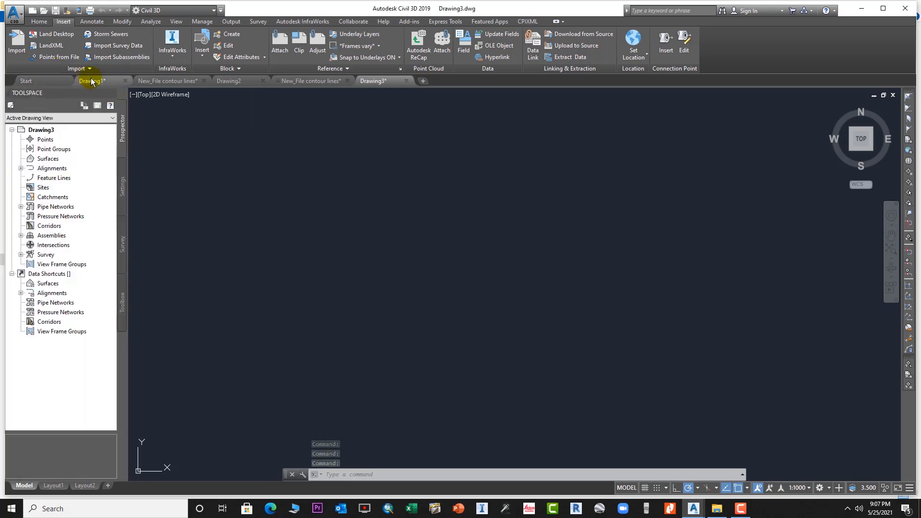
click(36, 23)
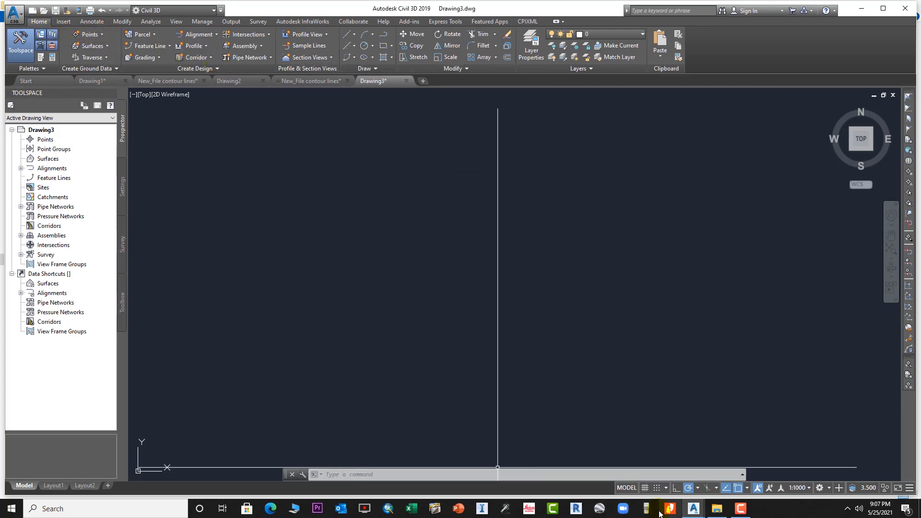
Switch to File Explorer to check the CSV point files in the project folder, and return to the new Civil 3D drawing.
mouse_move(716, 512)
click(724, 477)
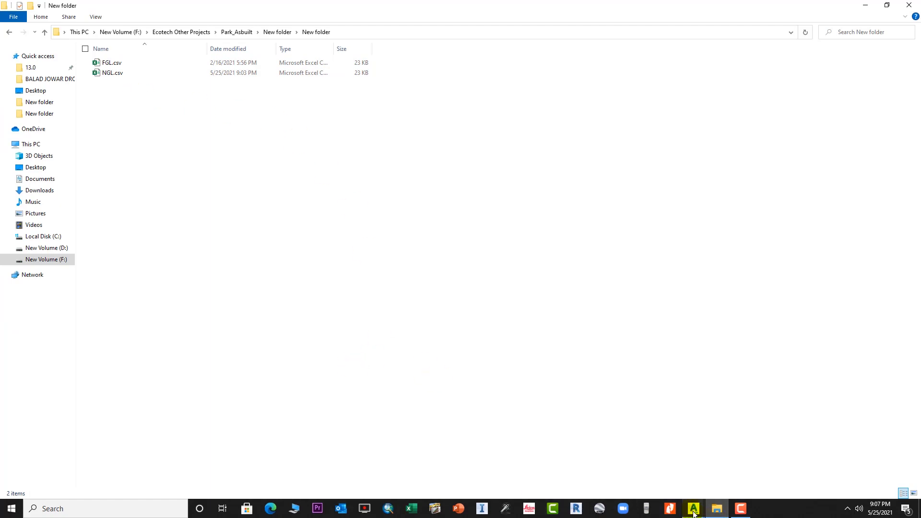
mouse_move(693, 512)
click(845, 477)
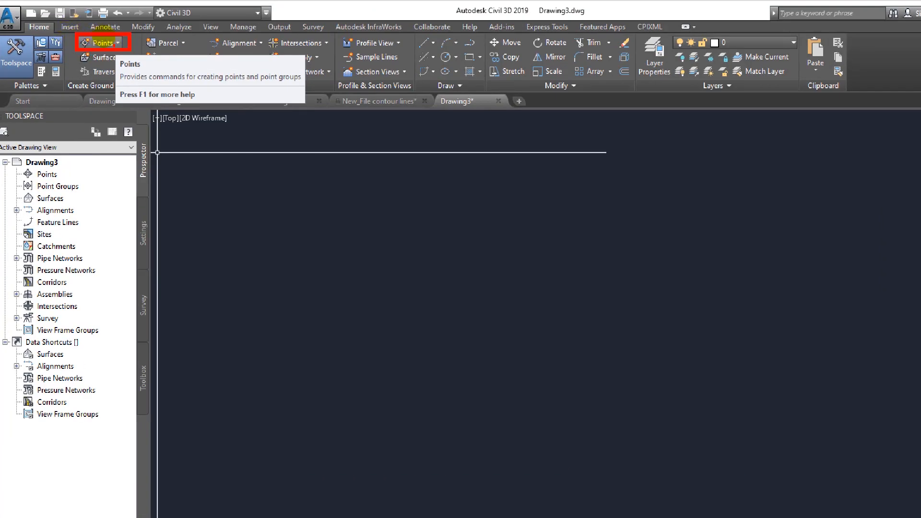
Open the Point Creation Tools and start Import Points, moving both windows into the drawing area.
click(103, 42)
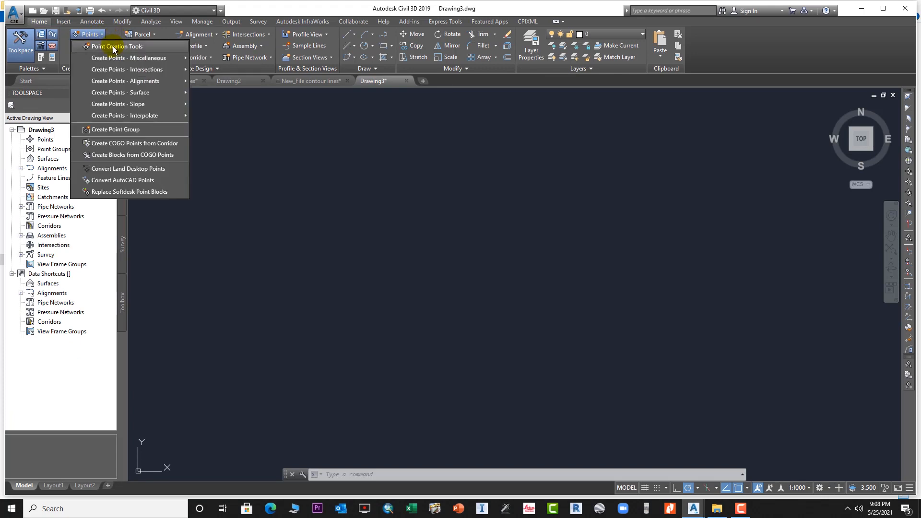
click(114, 47)
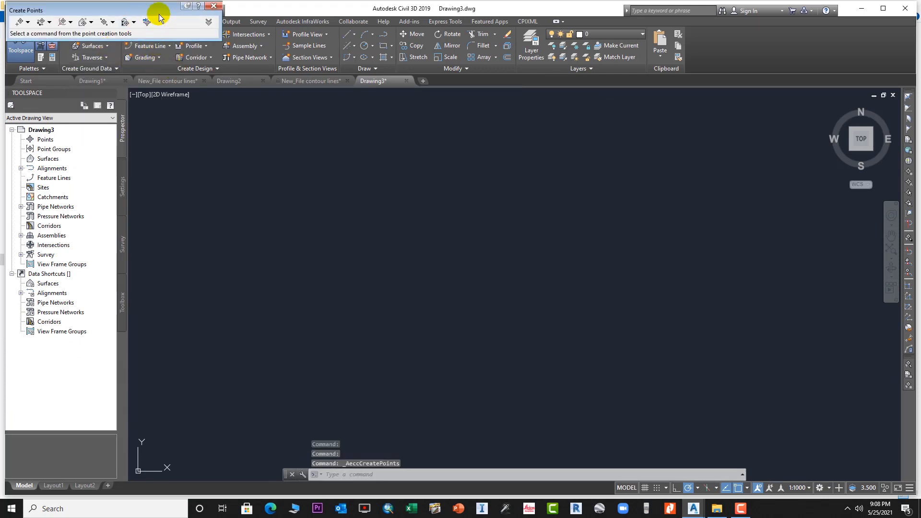
drag(160, 18, 330, 180)
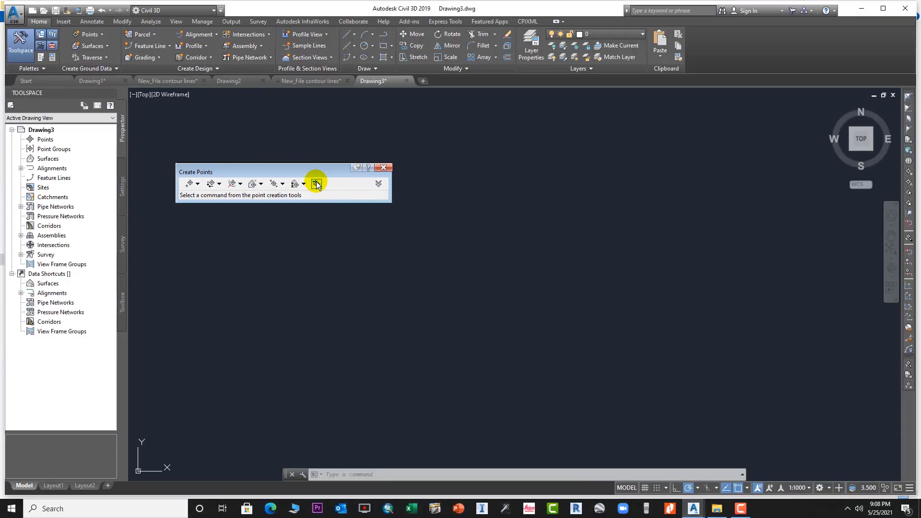
click(312, 181)
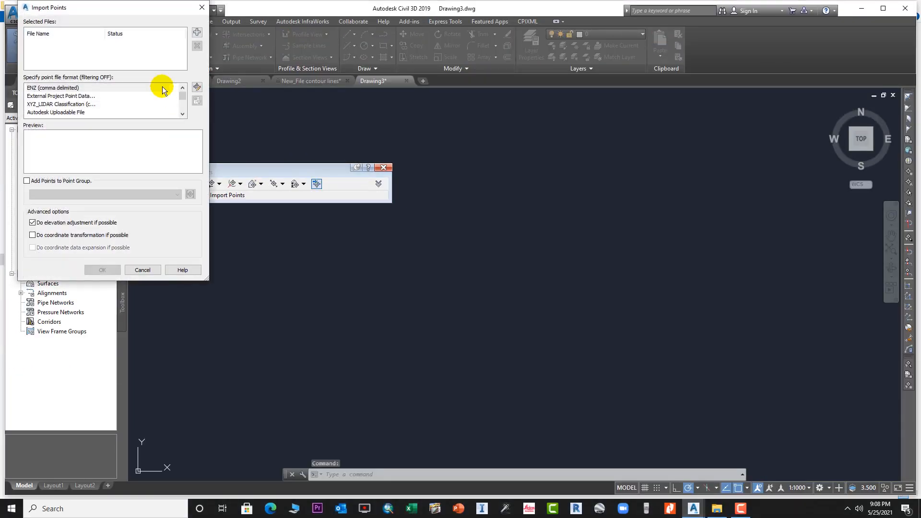
drag(163, 8, 321, 113)
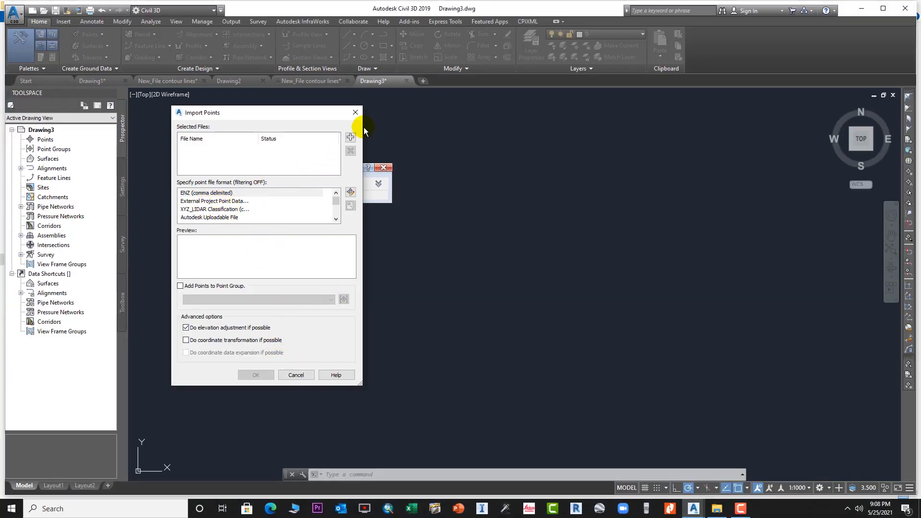
Add NGL.csv from the Park_Asbuilt project folder on New Volume (F:), under Ecotech Other Projects, as the point source file.
click(350, 137)
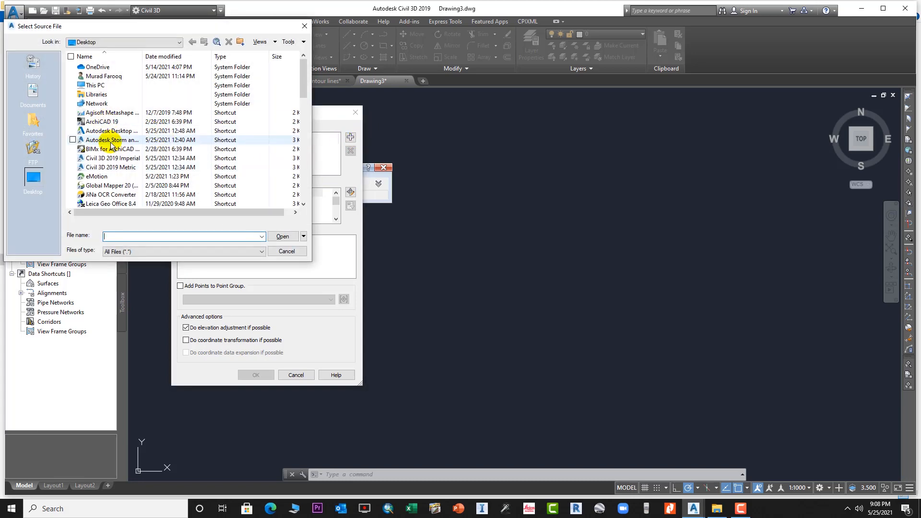
click(172, 43)
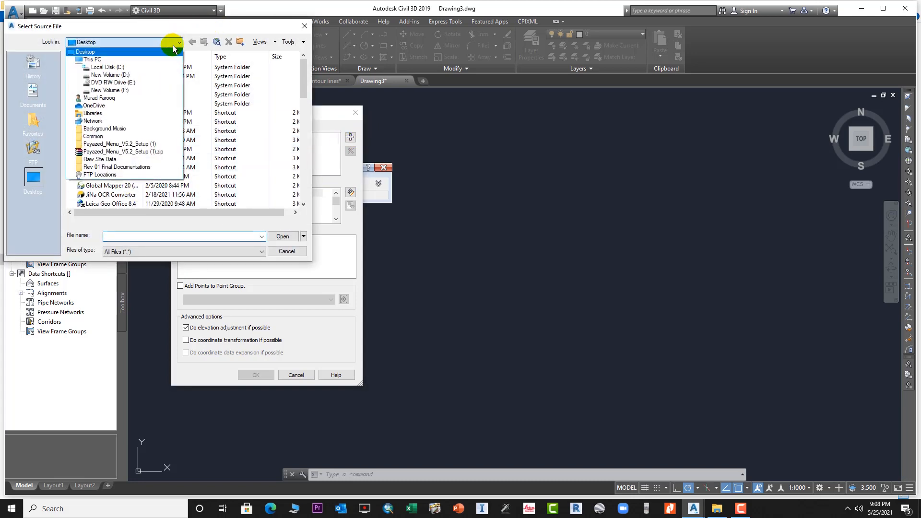
click(110, 90)
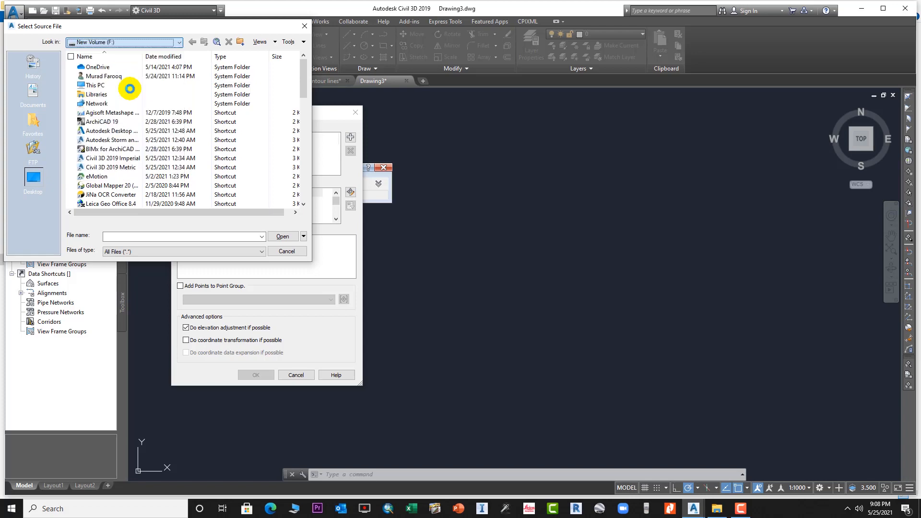
click(135, 102)
double_click(136, 103)
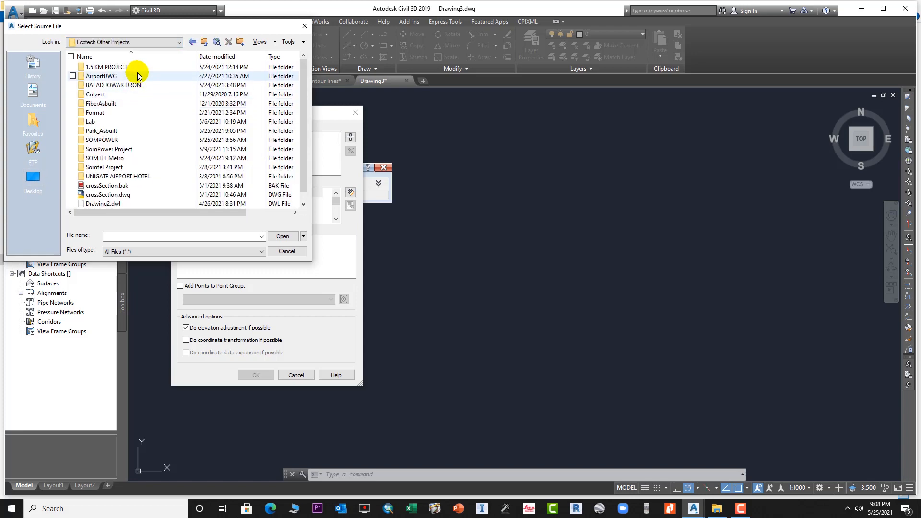
double_click(126, 149)
double_click(126, 68)
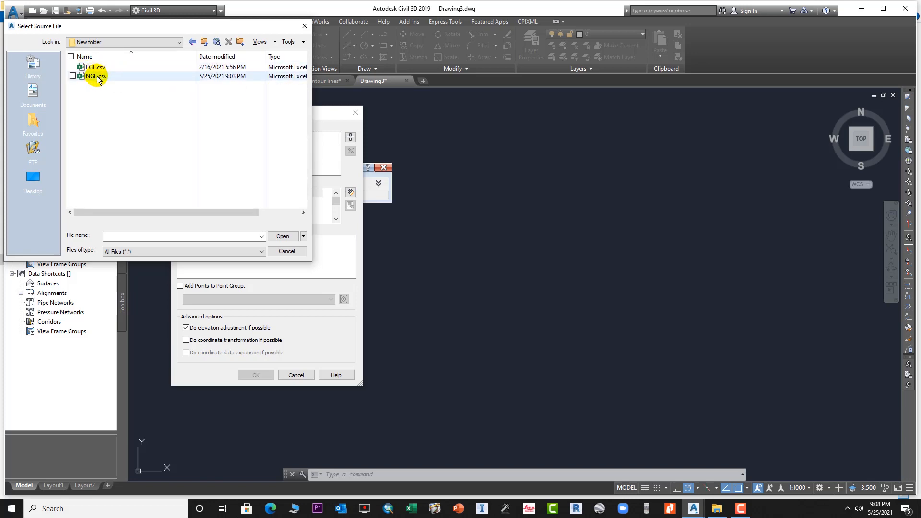
click(98, 76)
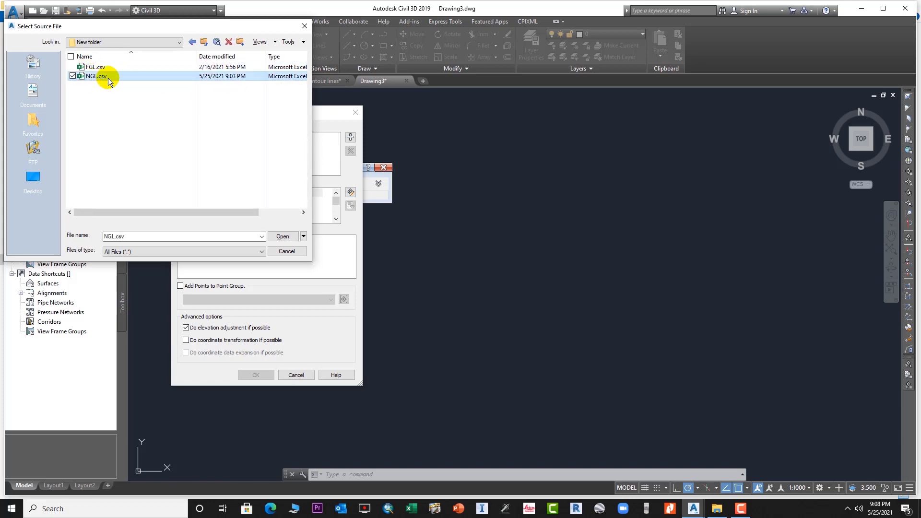
click(280, 237)
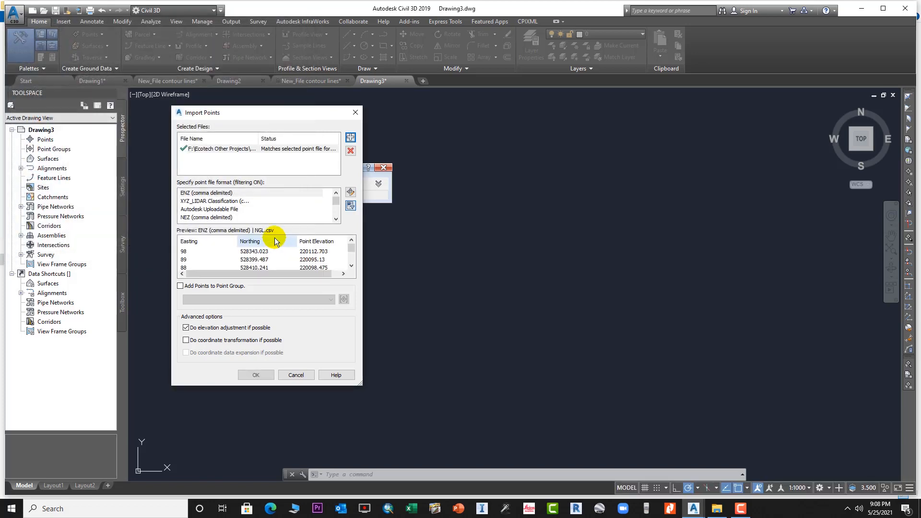
Set the point file format to PENZ (comma delimited) and assign the points to a new point group named NGL.
scroll(194, 209, down, 1)
click(196, 202)
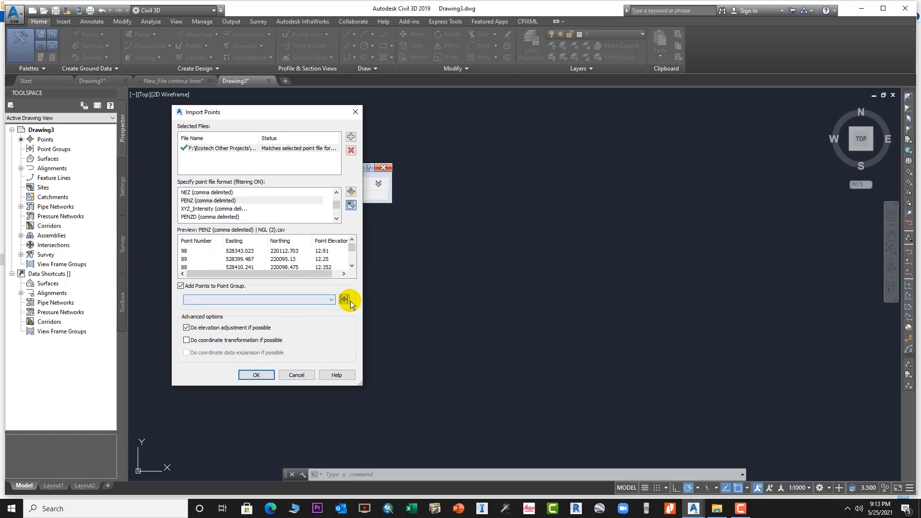
click(345, 299)
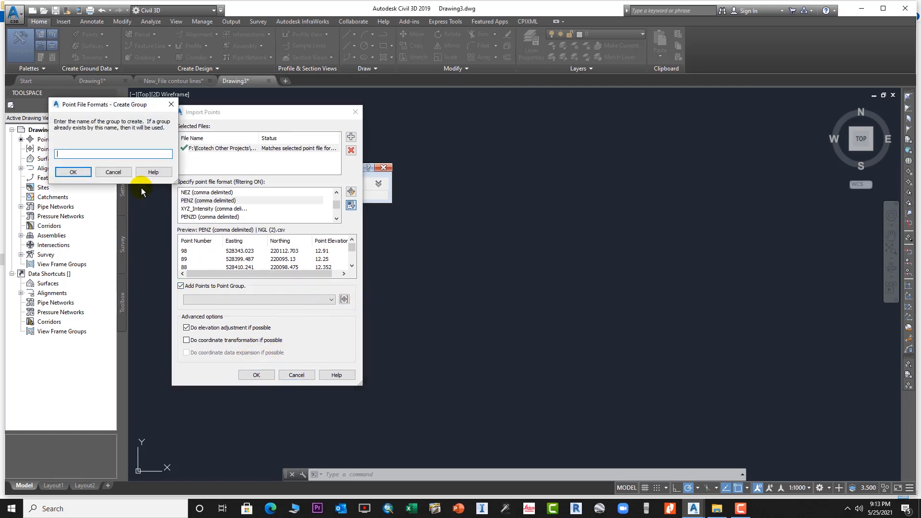
drag(161, 106, 312, 181)
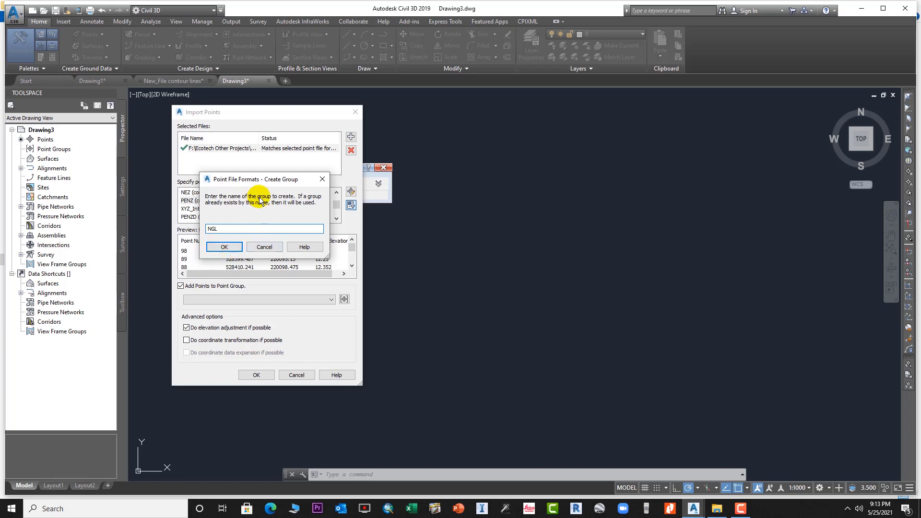
click(224, 248)
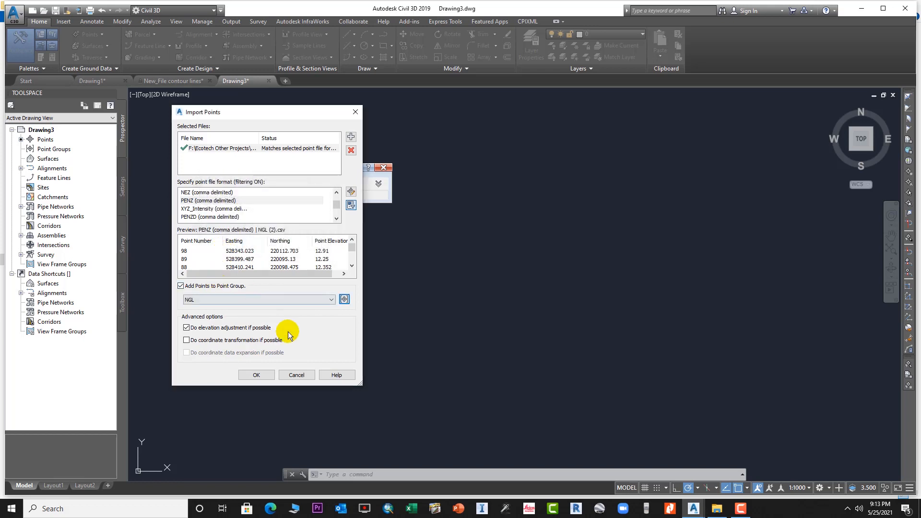
Import the points with these settings and zoom to the drawing's extents.
click(266, 380)
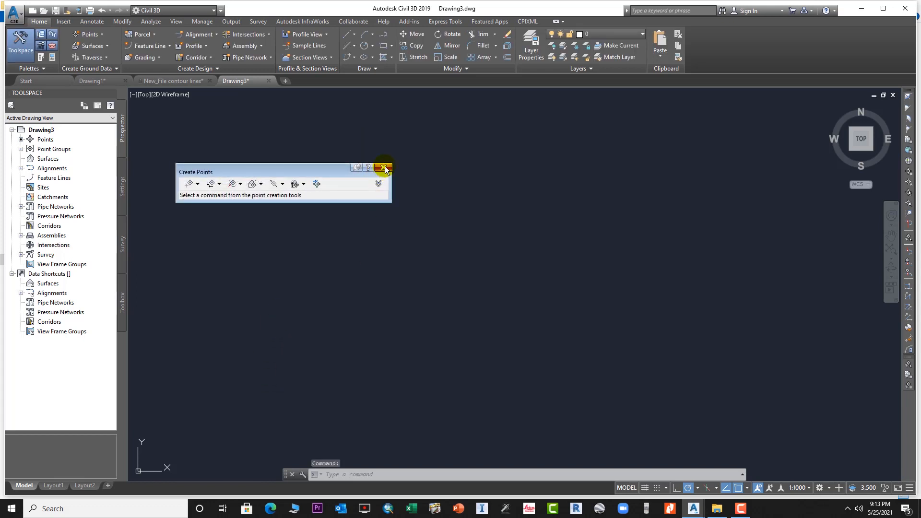
click(383, 167)
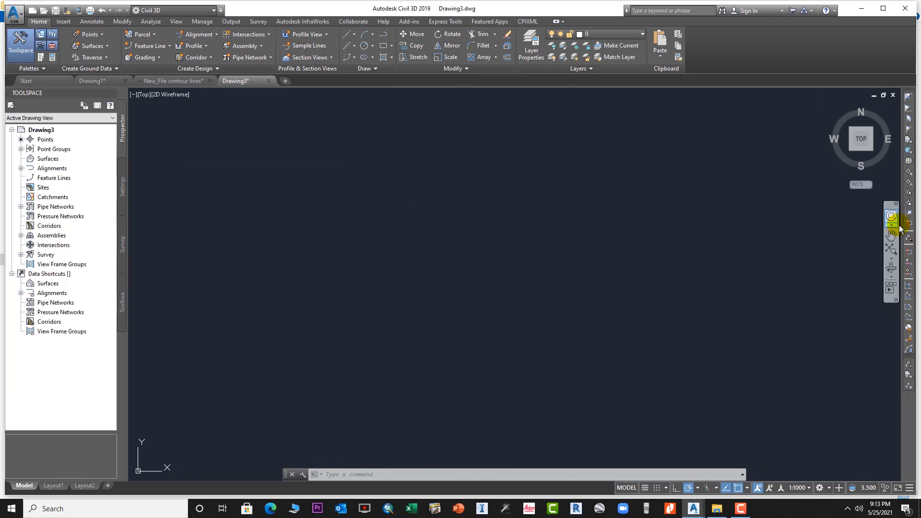
click(891, 250)
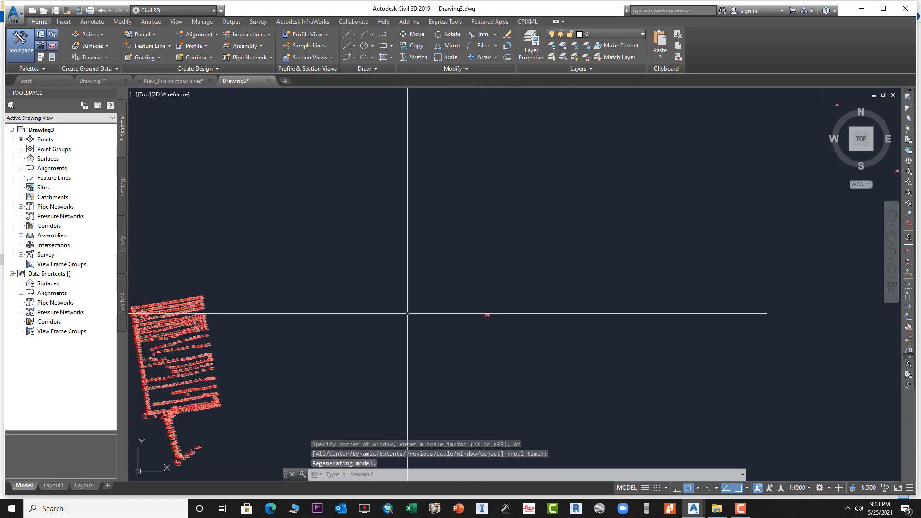
Delete the three stray survey points lying far away from the main point cluster.
middle_drag(411, 315, 617, 266)
scroll(410, 312, up, 5)
scroll(410, 312, down, 10)
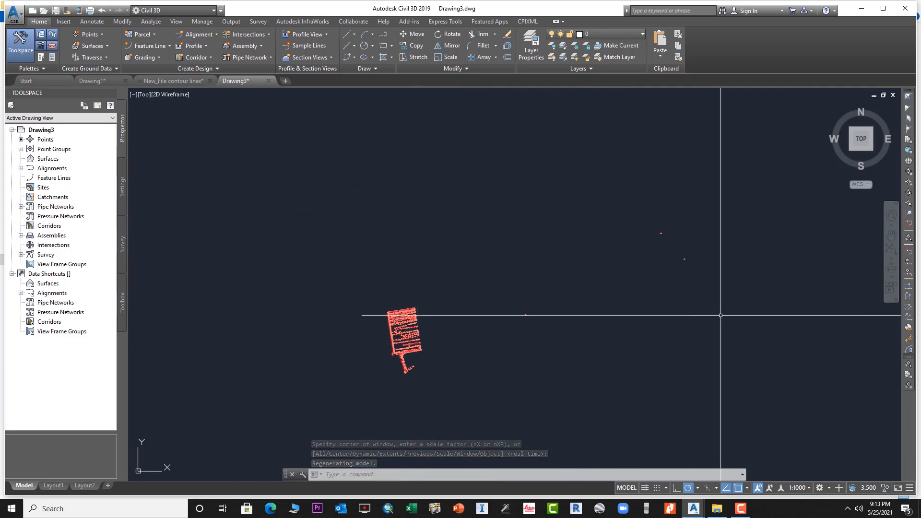
click(774, 323)
click(506, 202)
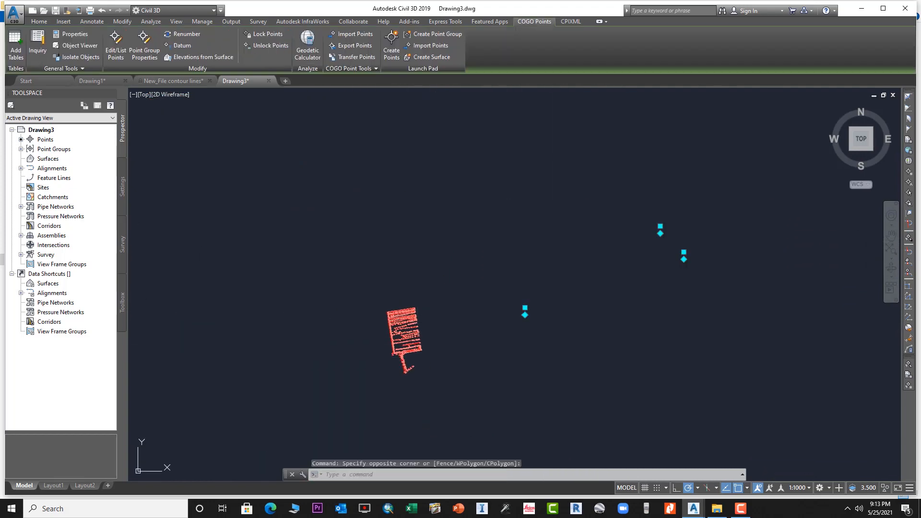
key(Delete)
Edit the NGL point group's Basic point style, adding a square to the custom X marker and setting its size to 0.5 mm.
scroll(524, 289, down, 3)
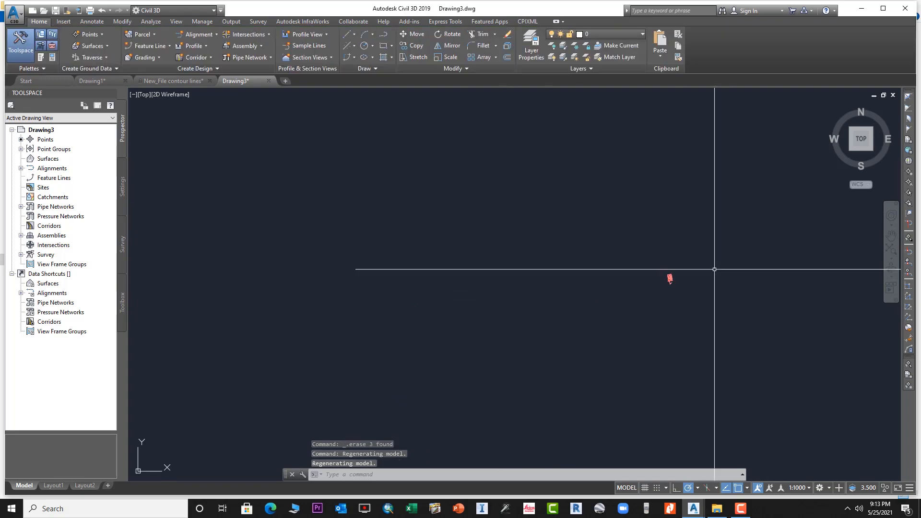
scroll(503, 293, up, 10)
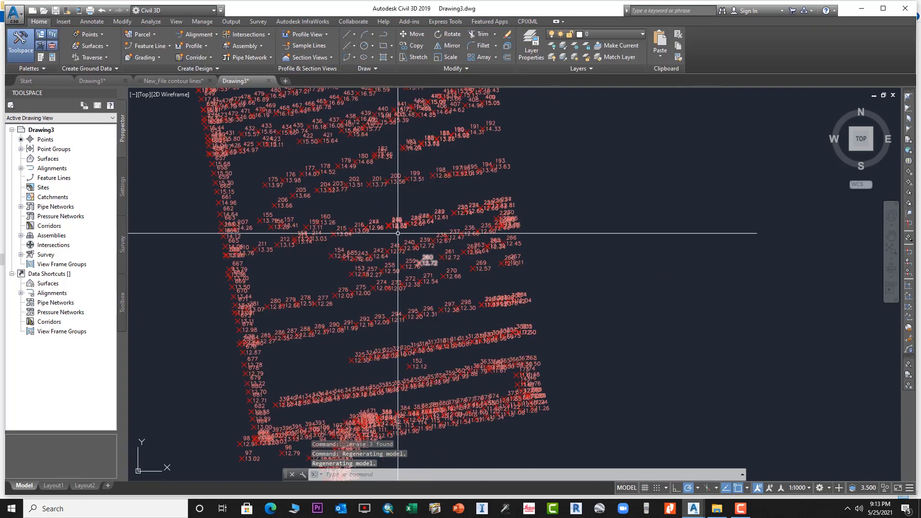
scroll(408, 223, down, 6)
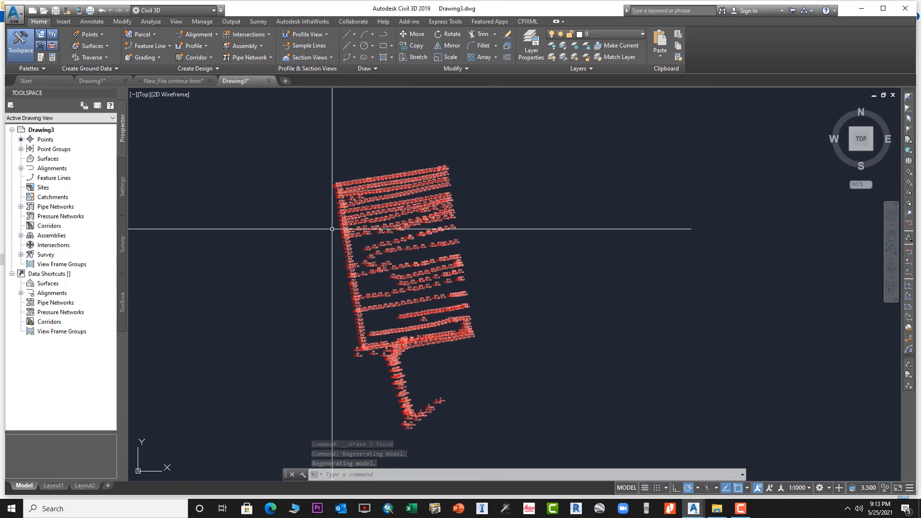
scroll(329, 229, up, 3)
scroll(332, 229, down, 2)
click(21, 150)
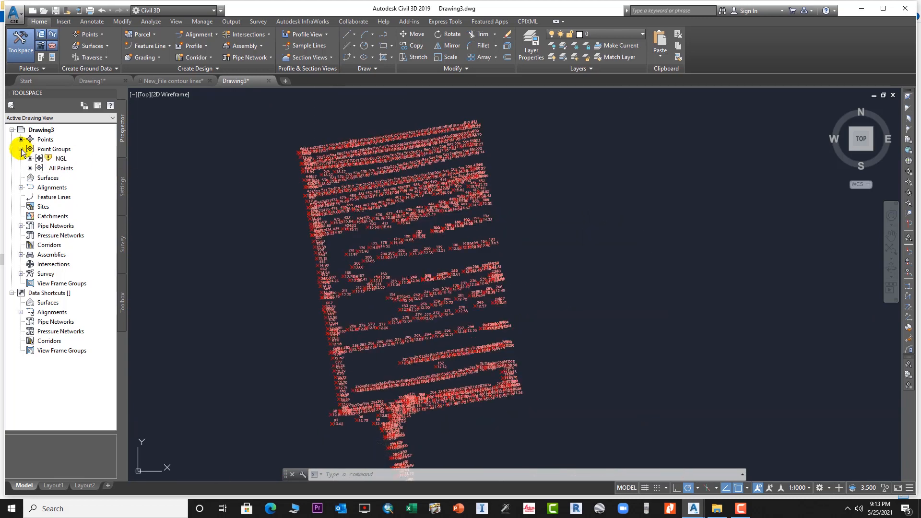
right_click(61, 160)
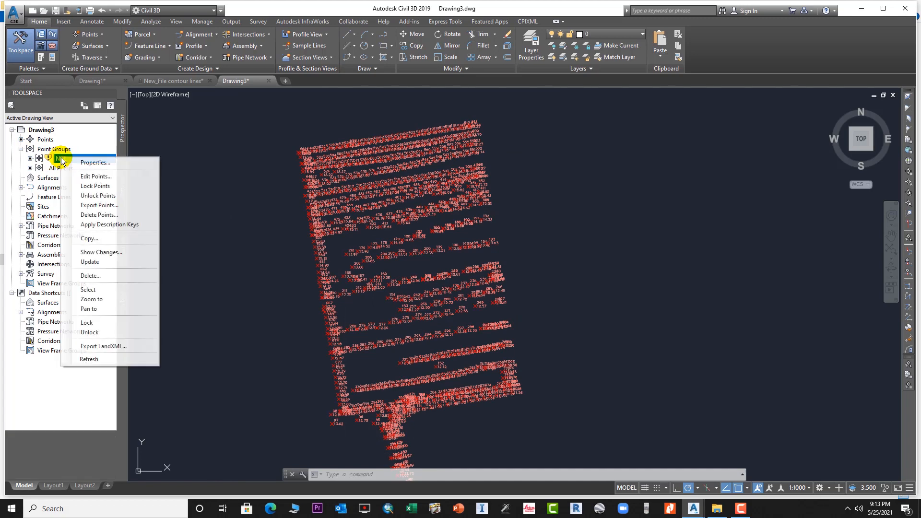
click(79, 162)
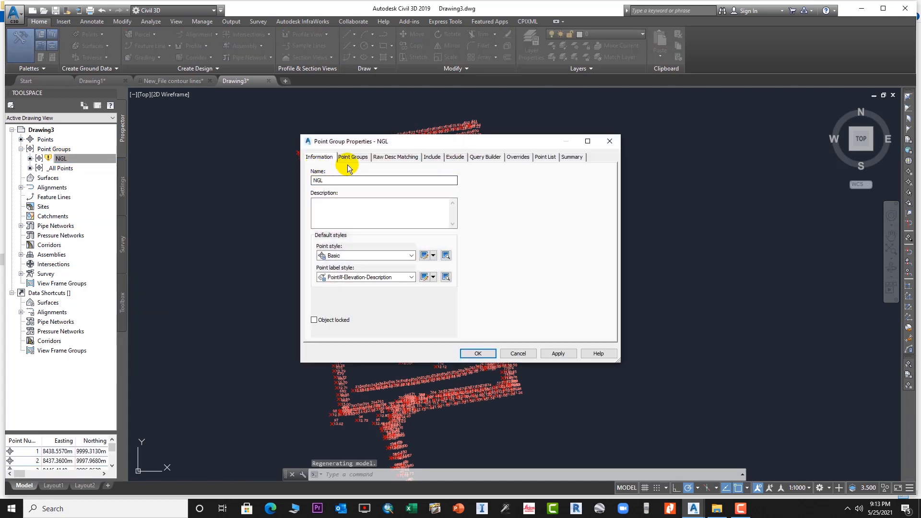
click(425, 257)
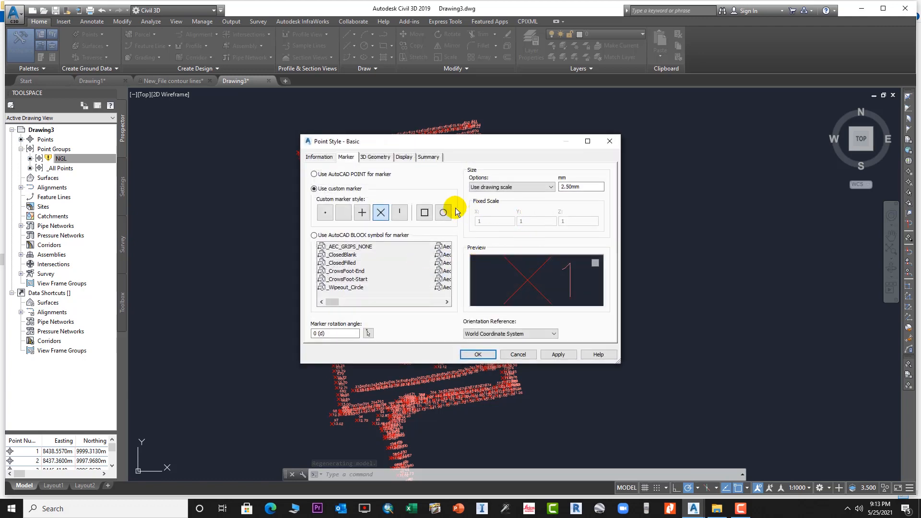
click(425, 214)
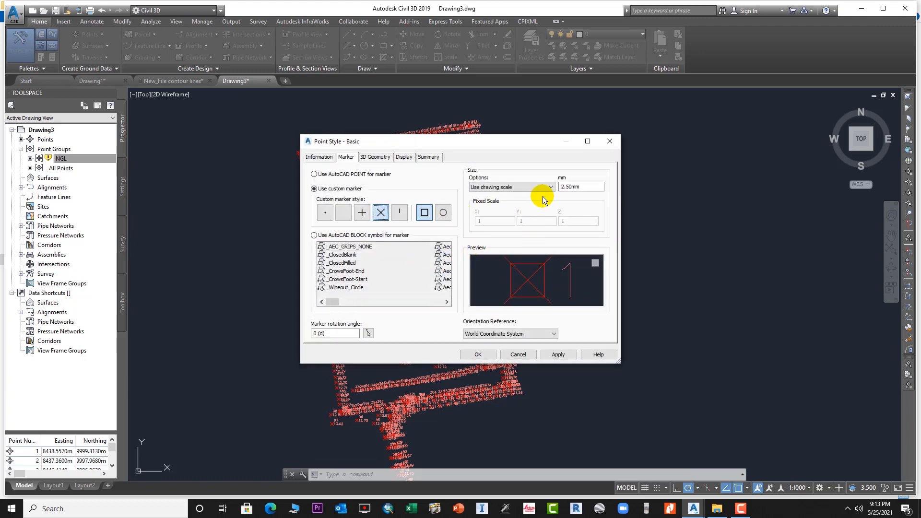
double_click(582, 186)
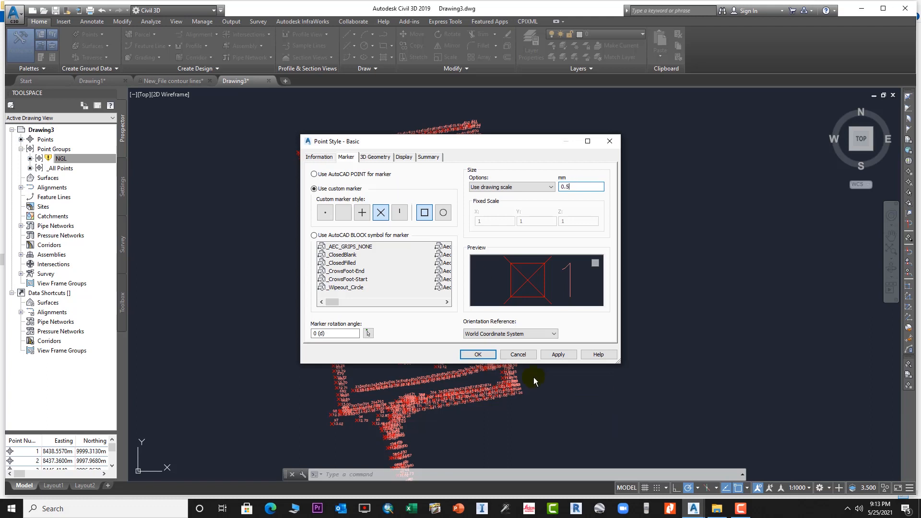
click(478, 356)
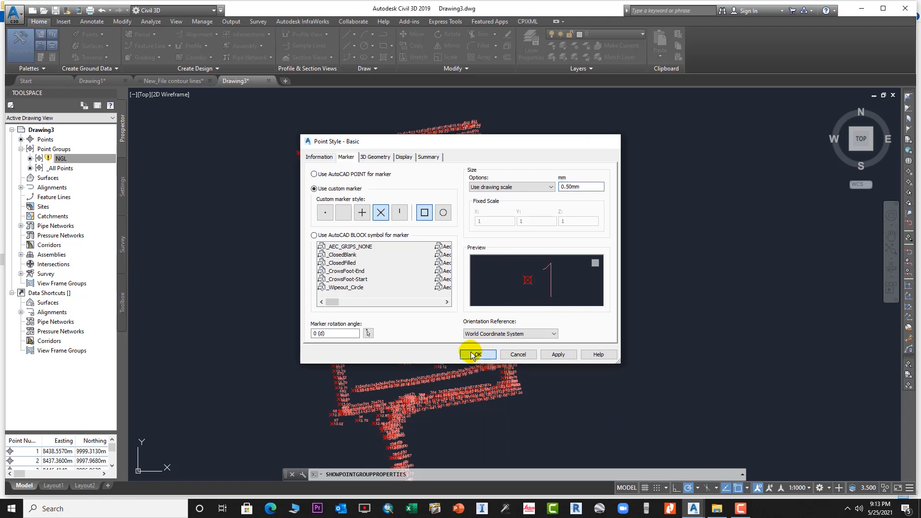
Set the NGL point group's label style to Elevation Only and apply the group properties.
click(410, 277)
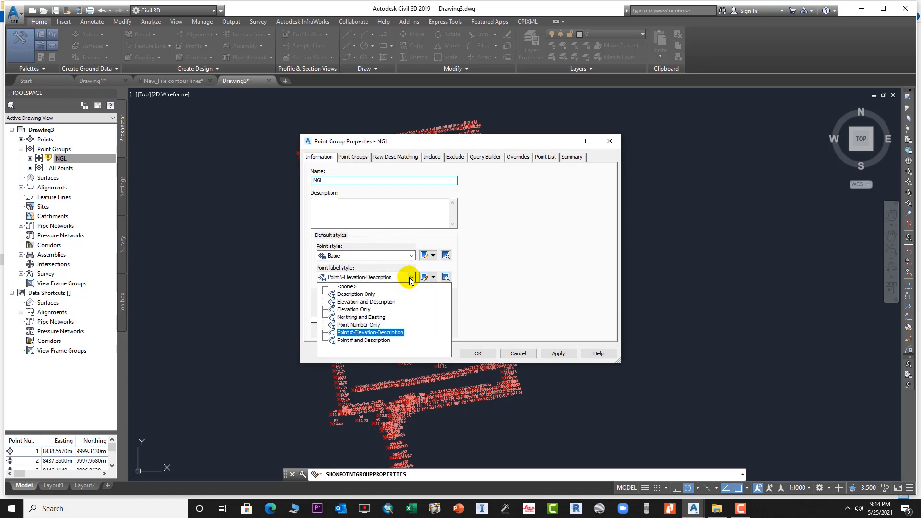
click(360, 310)
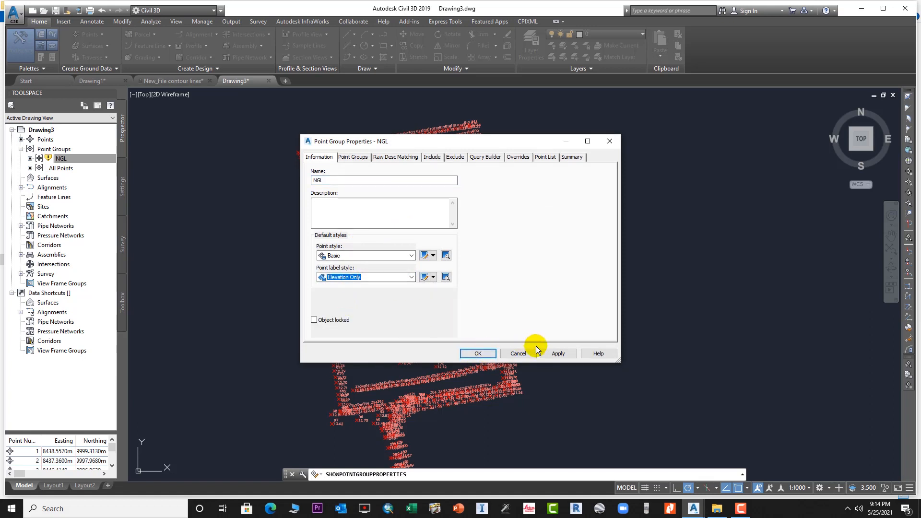
click(557, 354)
click(484, 357)
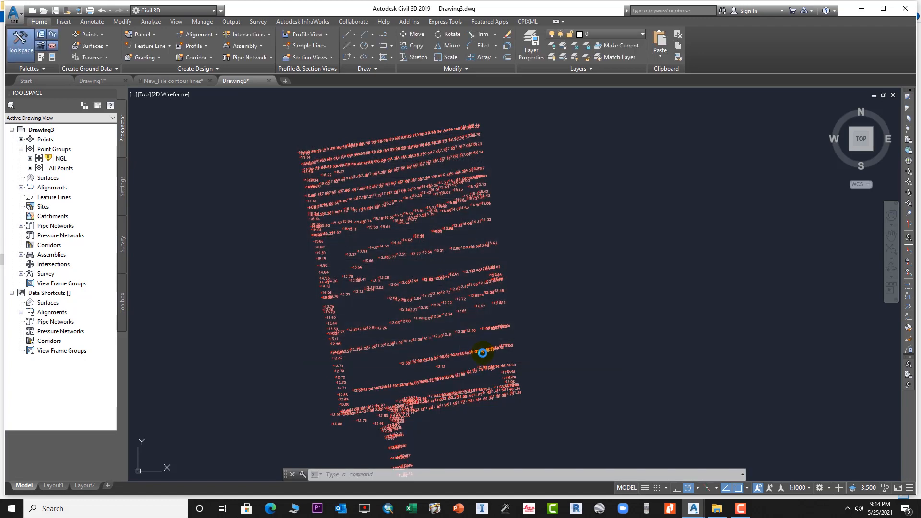
Set the drawing's annotation scale to 1:500 and check the elevation labels at that scale.
scroll(463, 350, up, 5)
scroll(467, 350, down, 8)
middle_drag(473, 352, 426, 244)
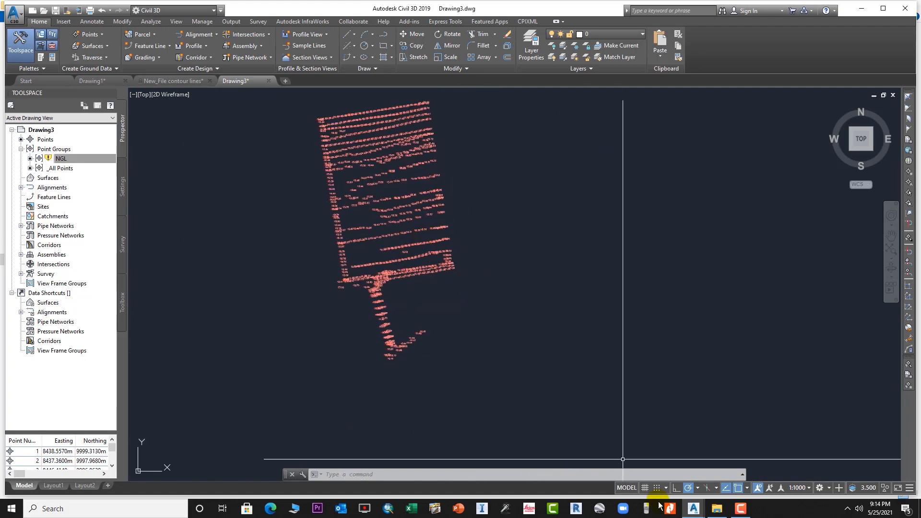
click(807, 488)
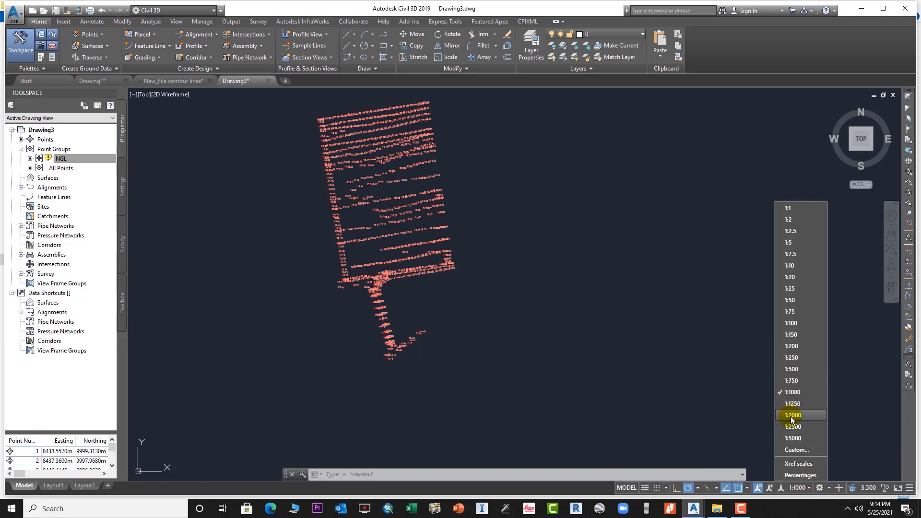
click(792, 369)
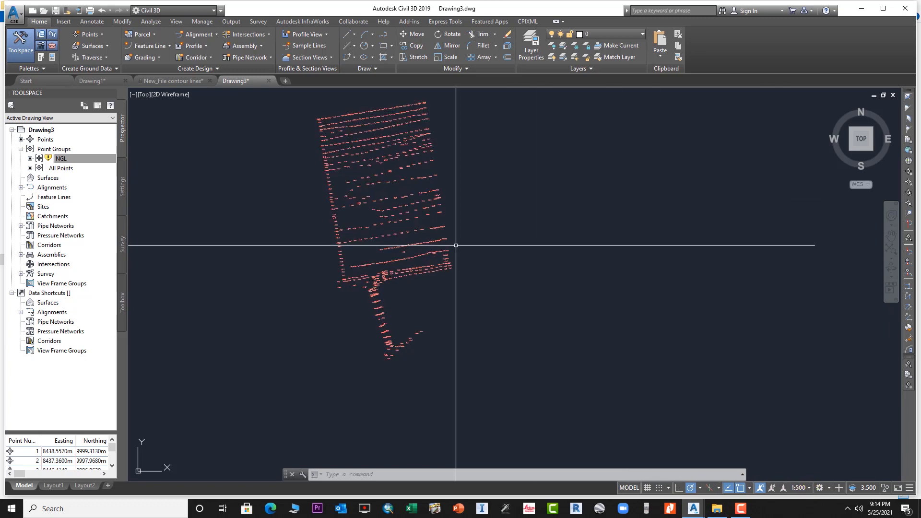
scroll(352, 250, up, 5)
scroll(355, 310, up, 3)
scroll(346, 312, down, 10)
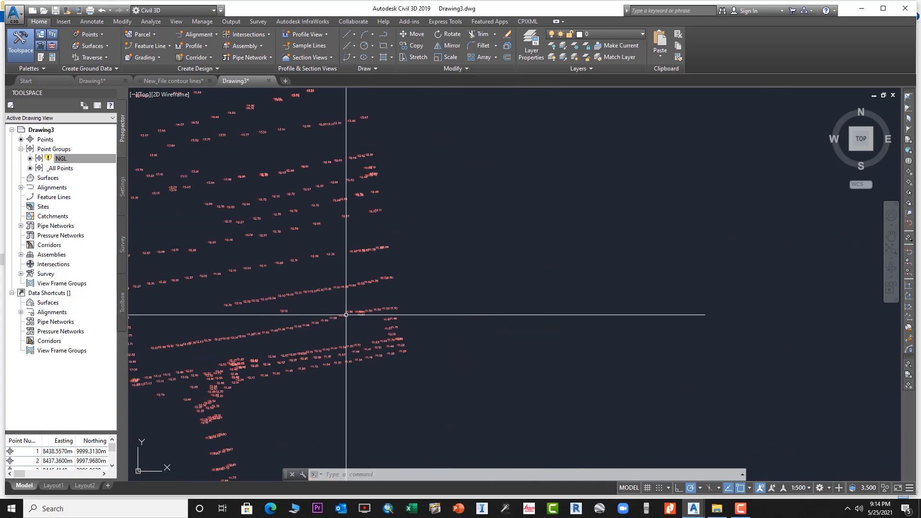
middle_drag(354, 312, 370, 295)
scroll(399, 235, down, 2)
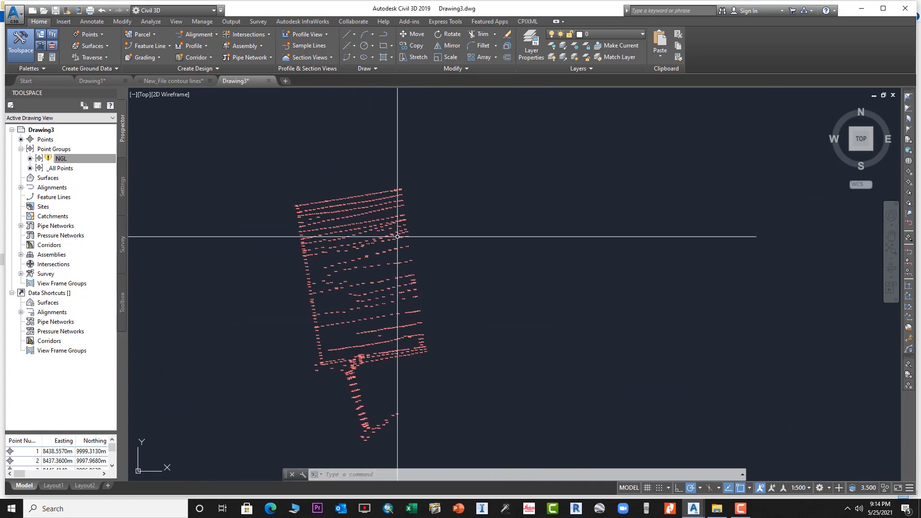
middle_drag(276, 247, 315, 205)
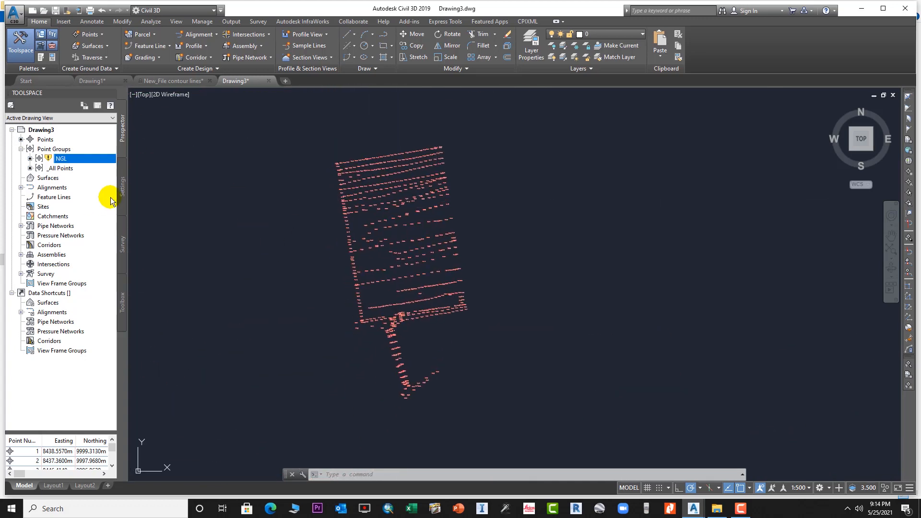
Start a new TIN surface on layer C-TOPO and name it NGL.
click(22, 150)
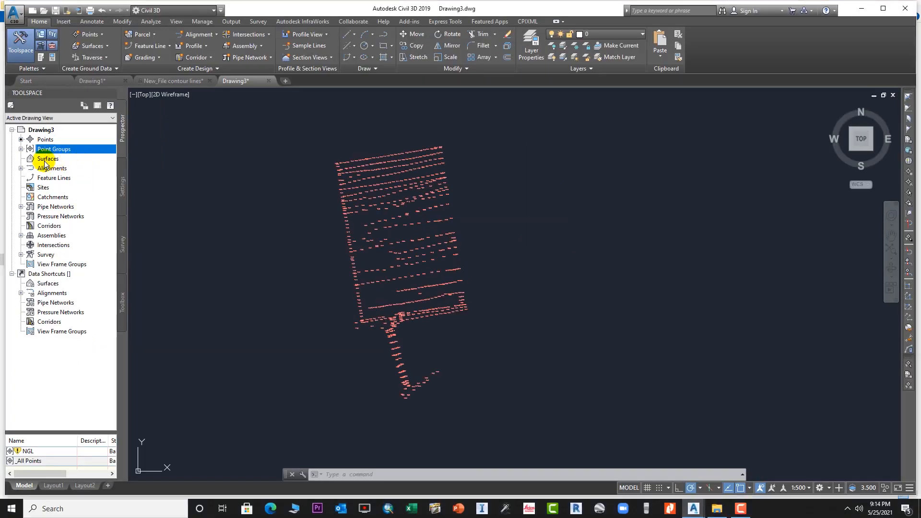
right_click(74, 162)
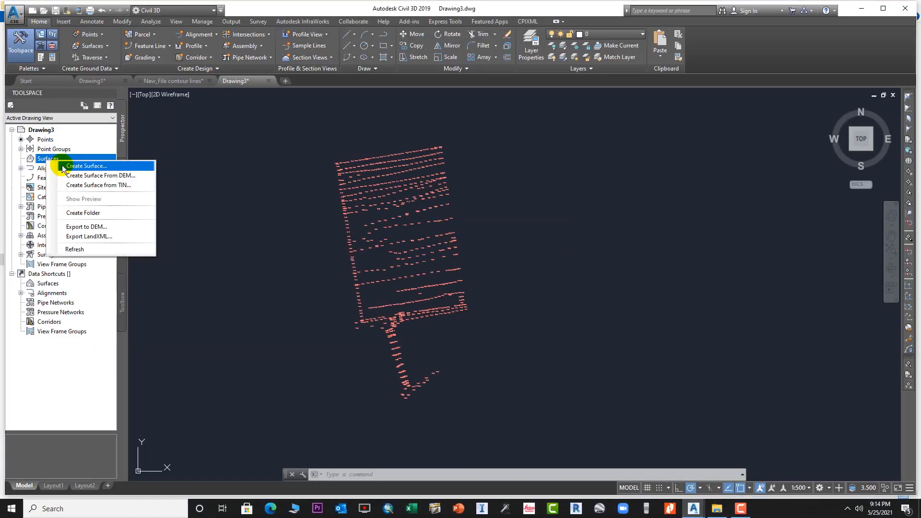
click(82, 166)
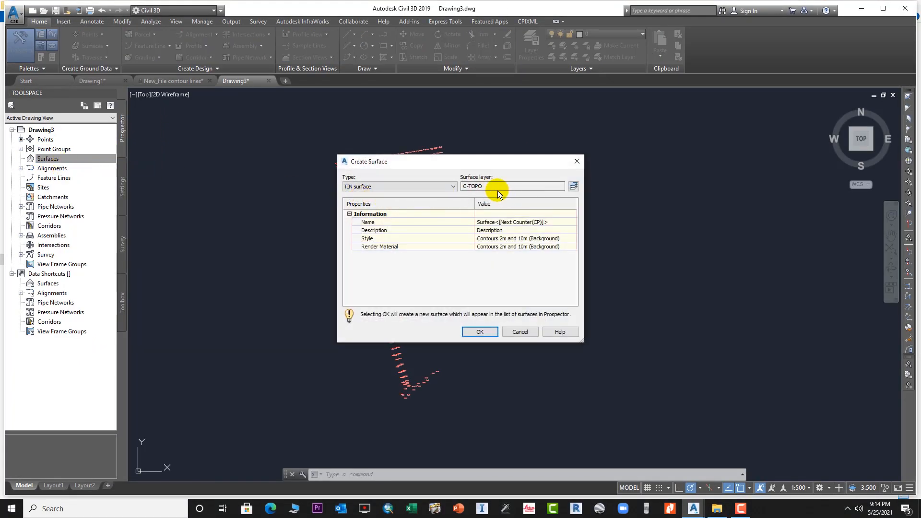
click(545, 223)
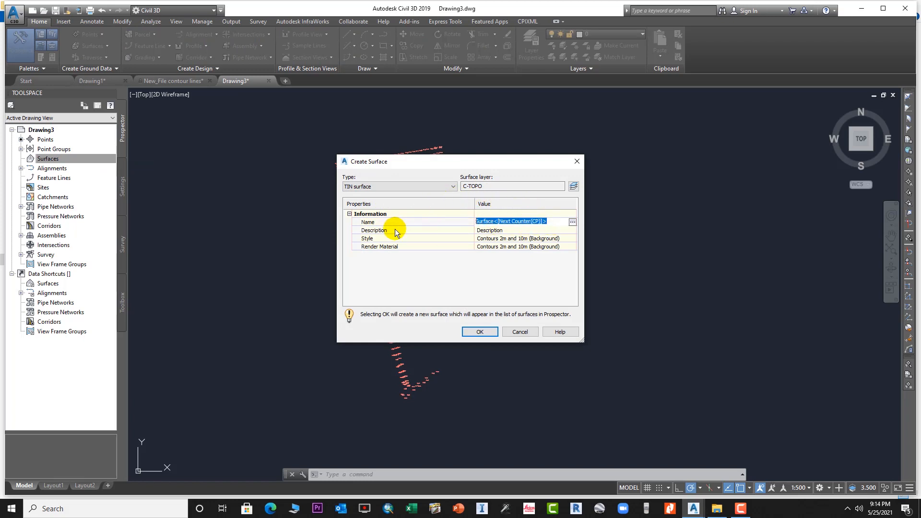
text(NG)
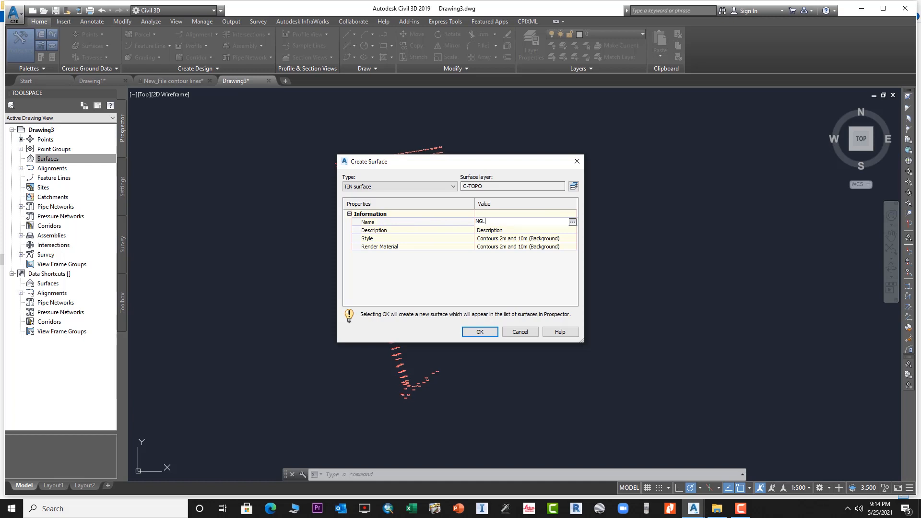
text(L)
key(Return)
Assign the Contours 1m and 5m (Design) style to the new surface and create it.
click(567, 242)
click(573, 239)
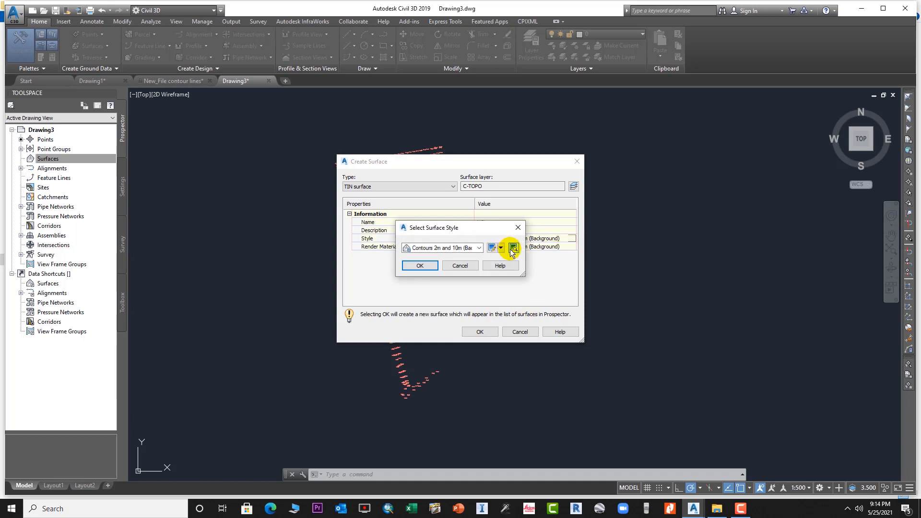
click(480, 248)
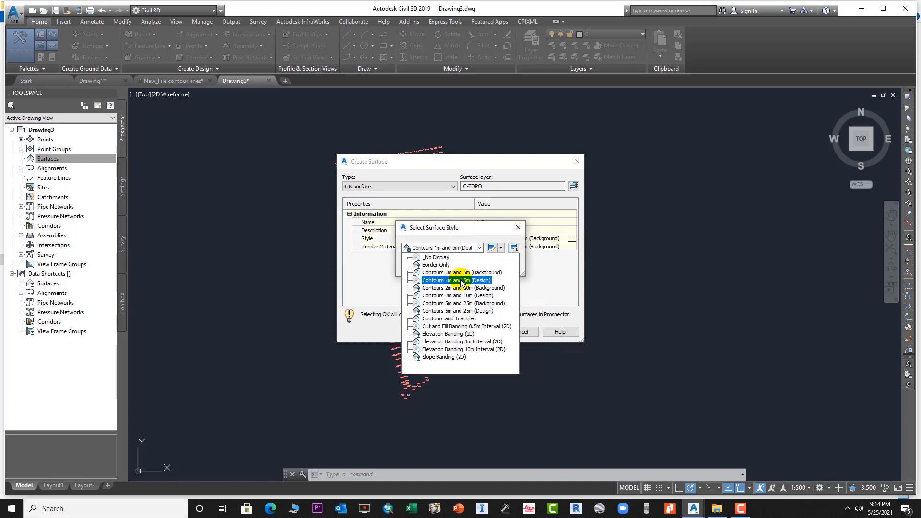
click(462, 282)
click(424, 266)
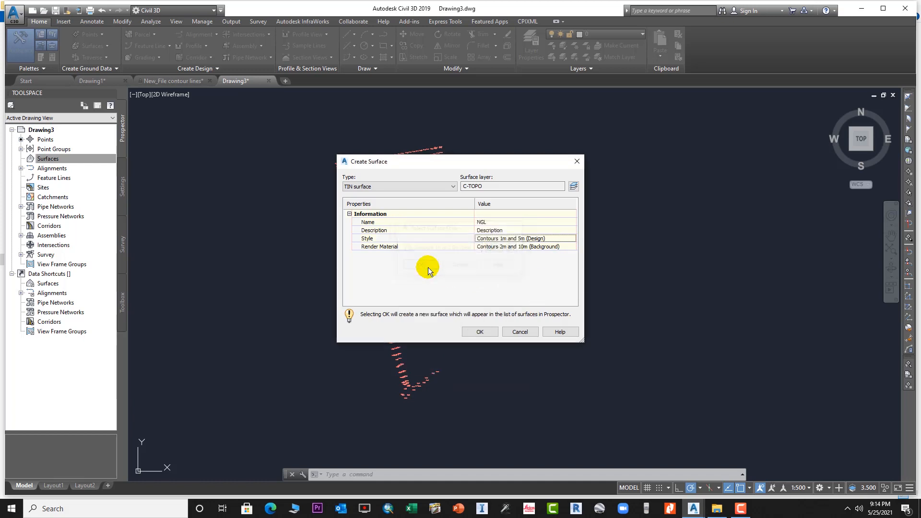
click(480, 332)
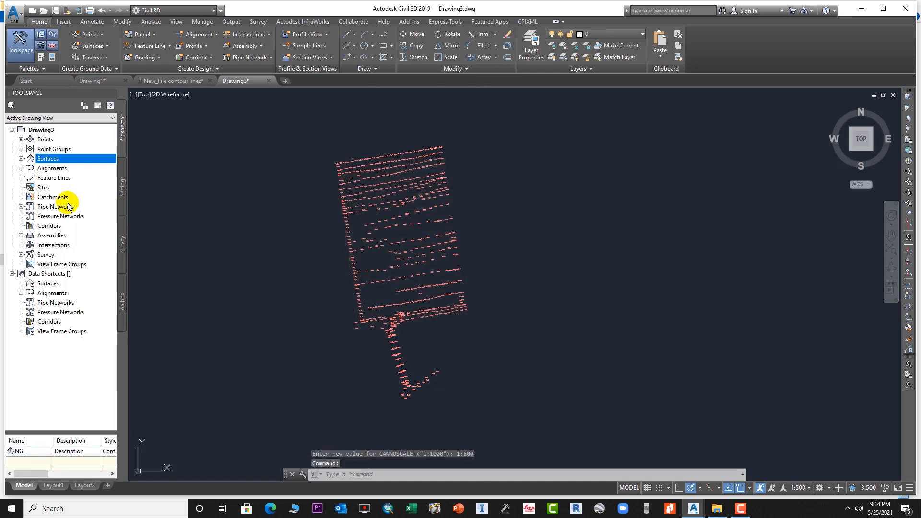
Add the NGL point group to the definition of the NGL surface and apply it.
click(21, 159)
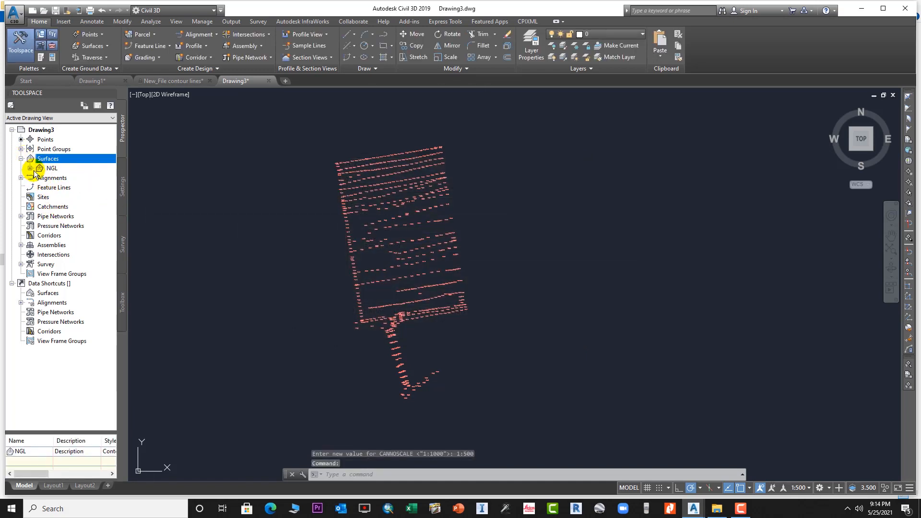
click(30, 168)
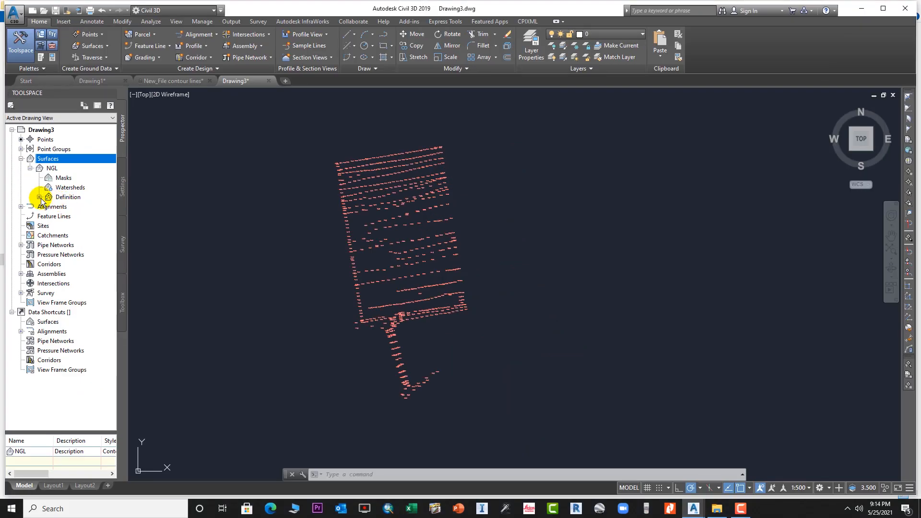
click(49, 203)
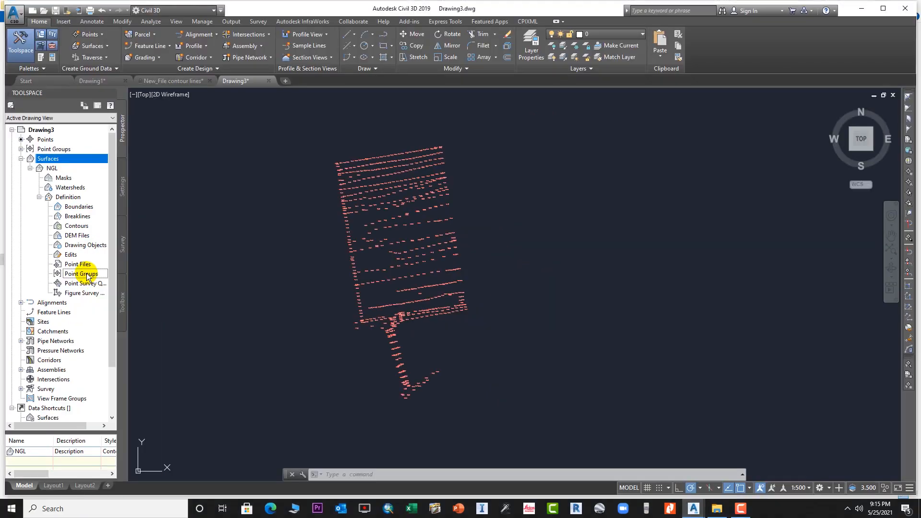
click(82, 274)
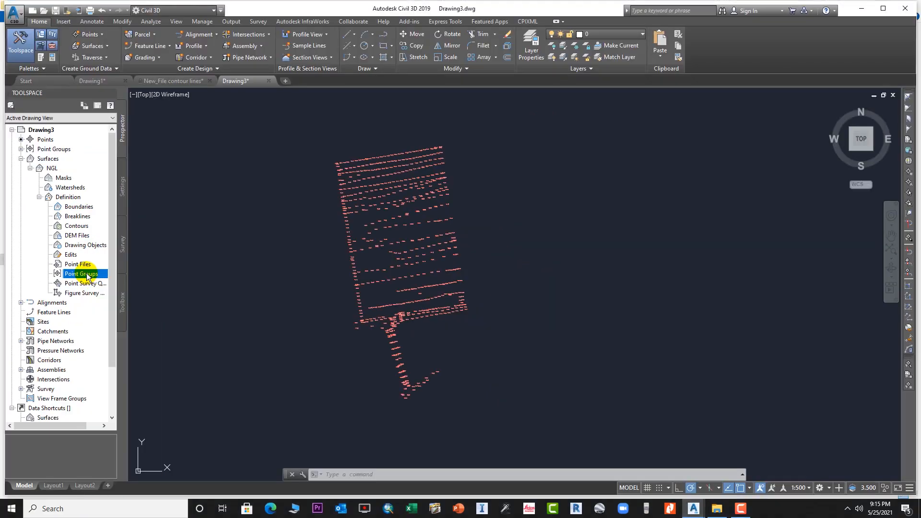
right_click(87, 276)
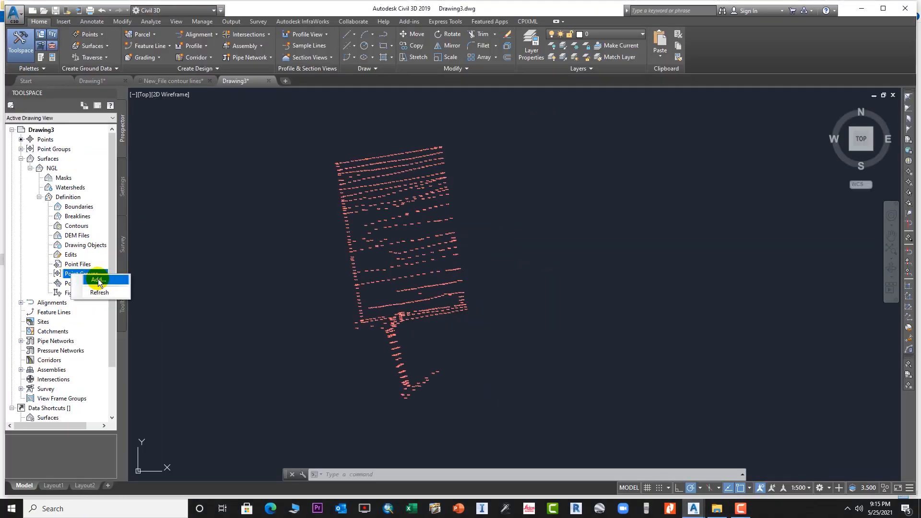
click(98, 280)
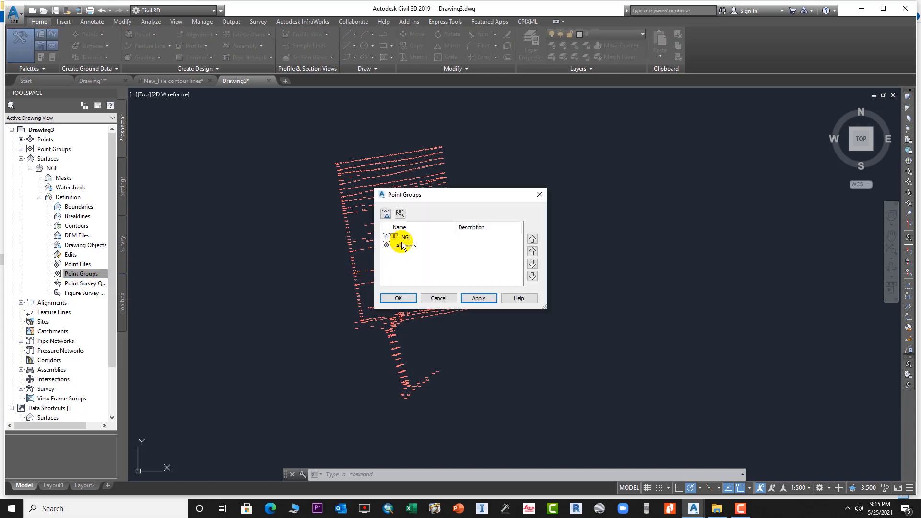
click(405, 238)
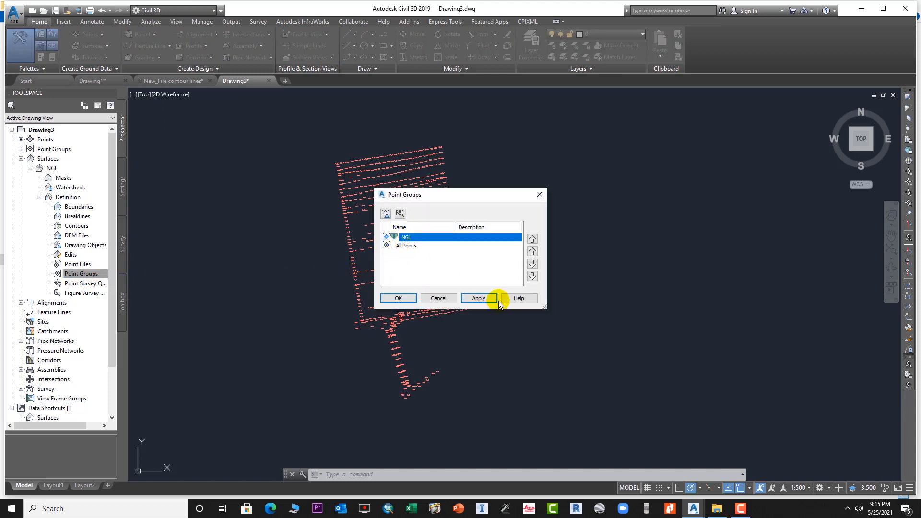
click(484, 300)
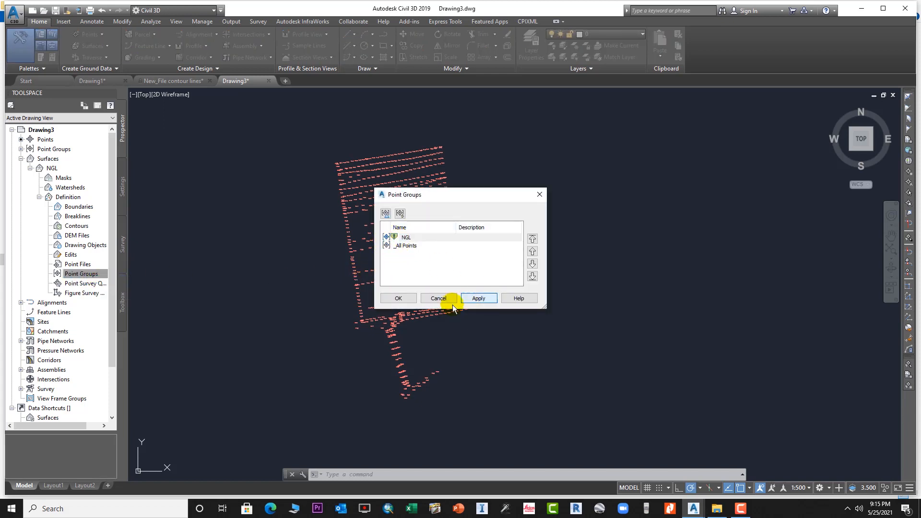
click(399, 298)
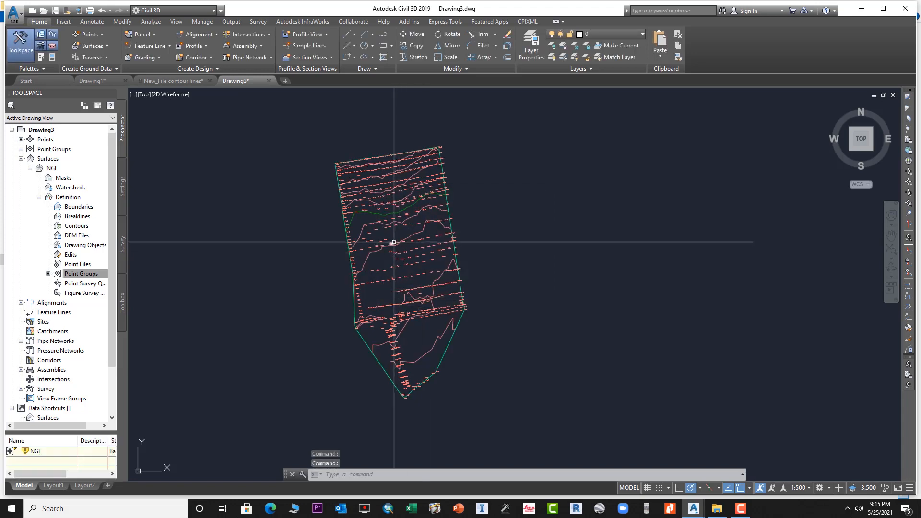
click(81, 277)
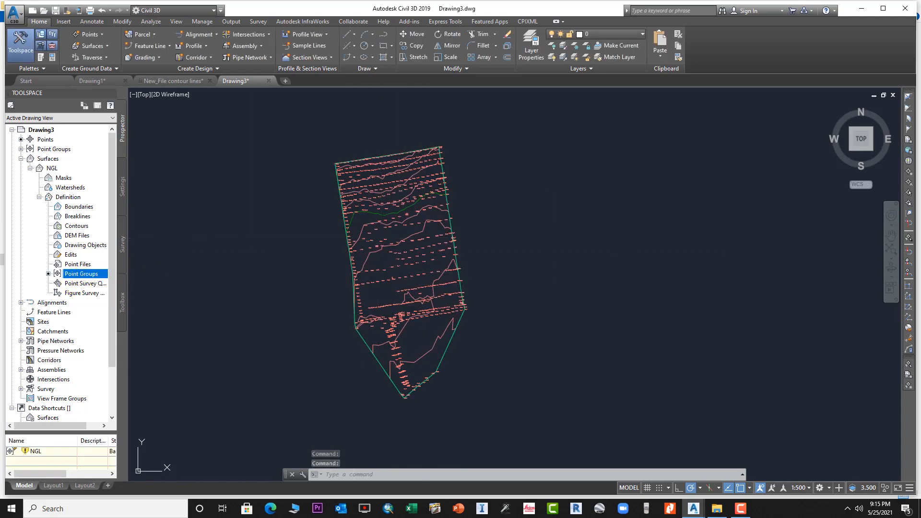
Look through the available surface styles in the NGL surface's properties and close them without making changes.
scroll(430, 243, up, 2)
scroll(430, 243, down, 2)
middle_drag(432, 235, 452, 266)
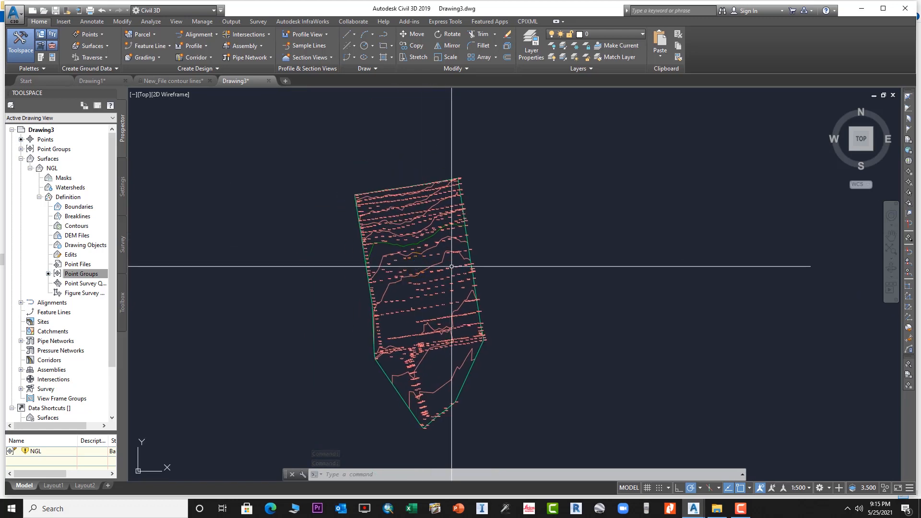
scroll(452, 266, up, 4)
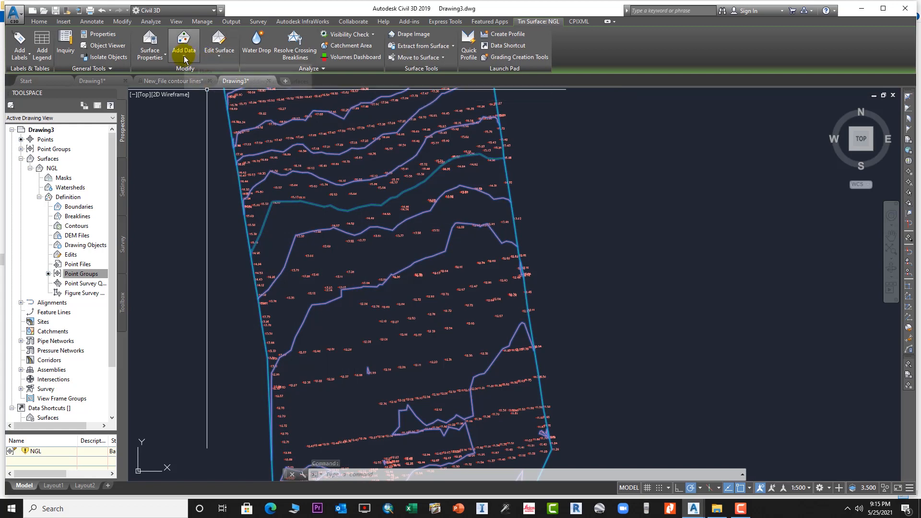
click(164, 55)
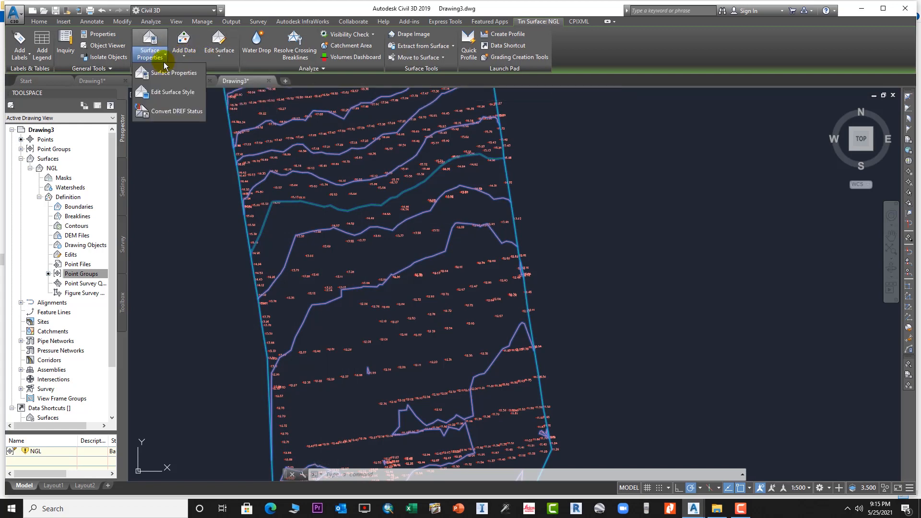
click(164, 71)
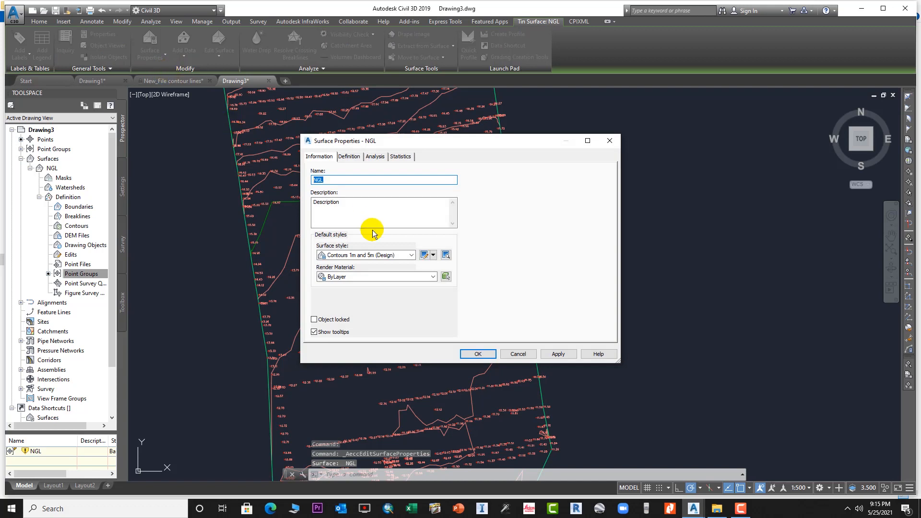
click(408, 259)
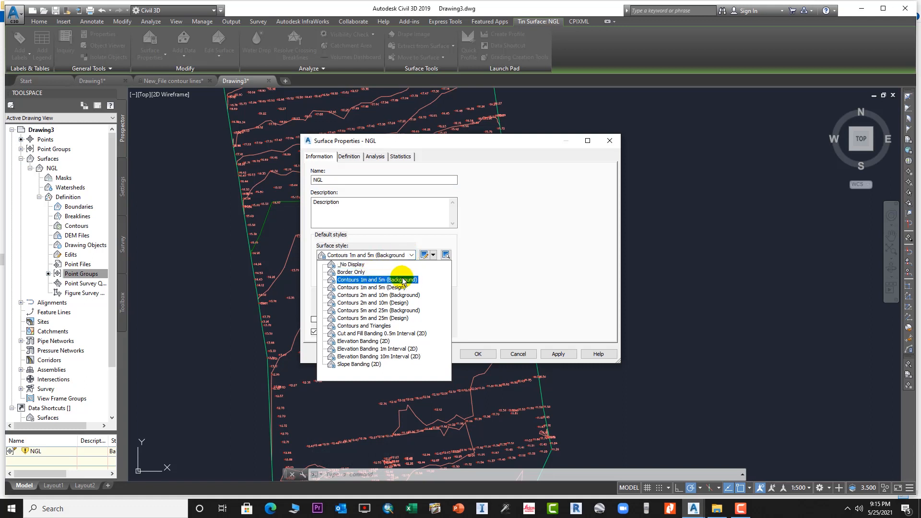
click(493, 261)
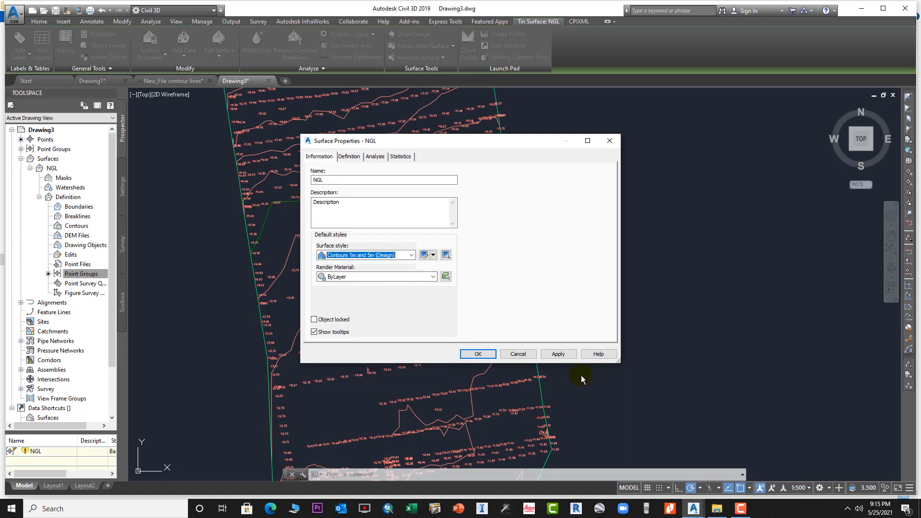
click(519, 354)
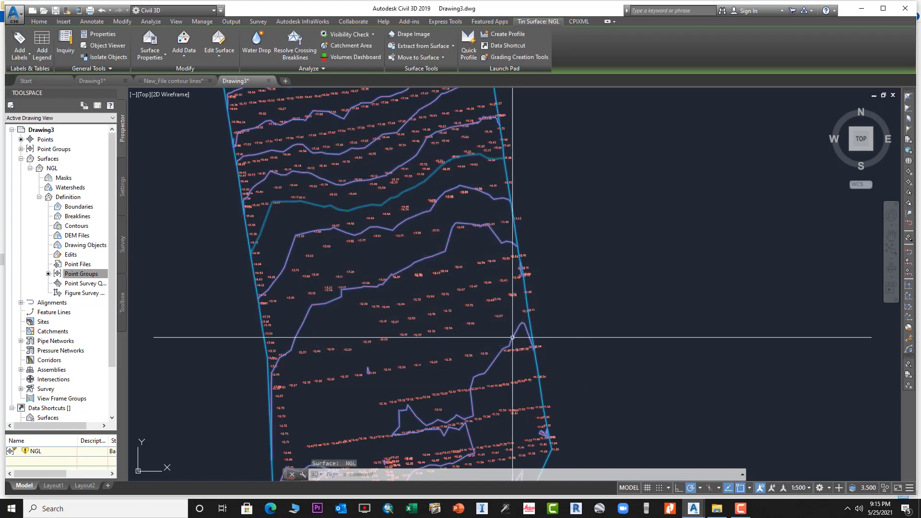
Open the NGL surface's style for editing and examine its border and contour range settings.
mouse_move(508, 333)
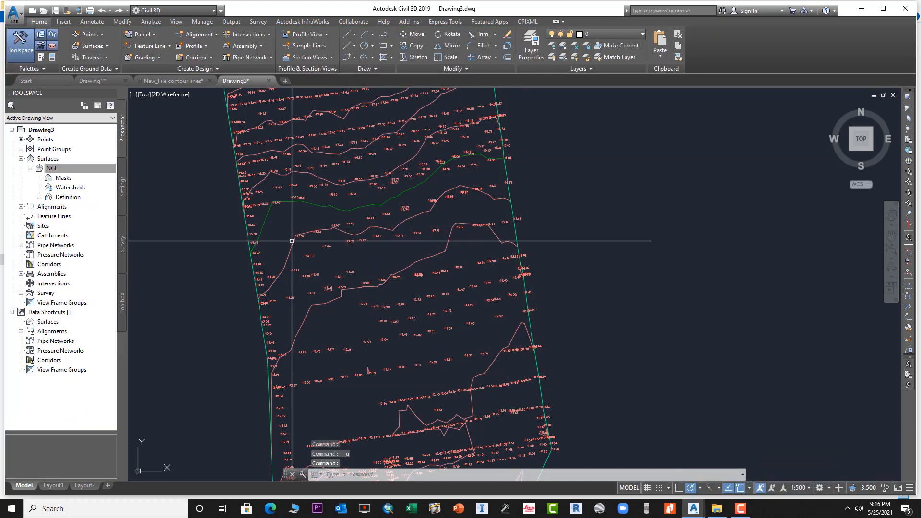
scroll(294, 242, down, 5)
middle_drag(296, 242, 357, 220)
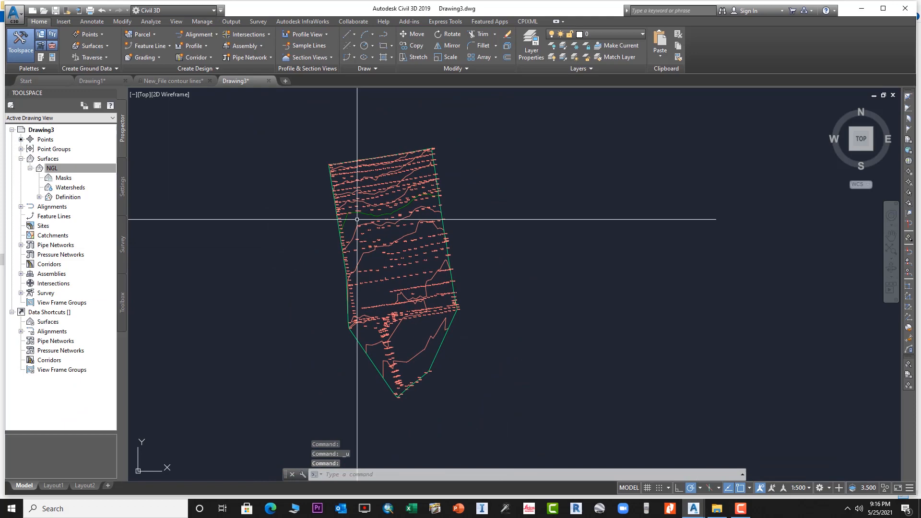
right_click(60, 169)
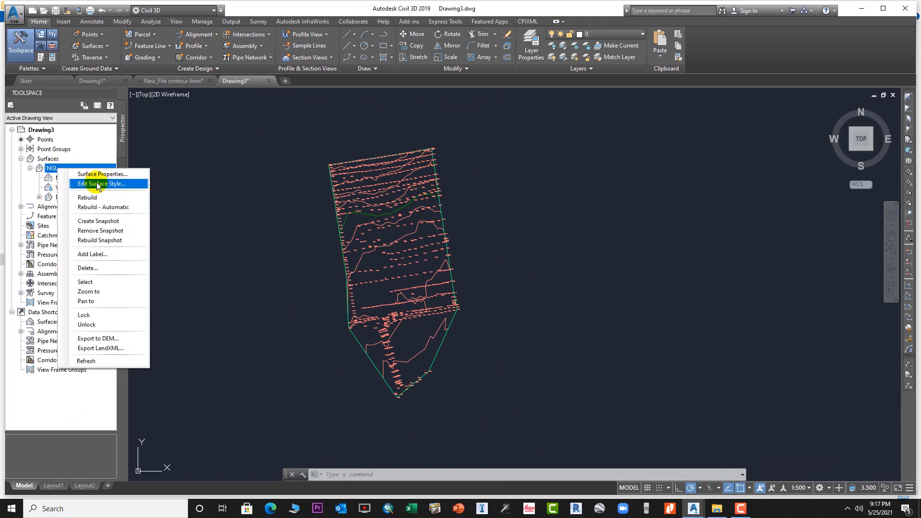
click(98, 184)
click(312, 158)
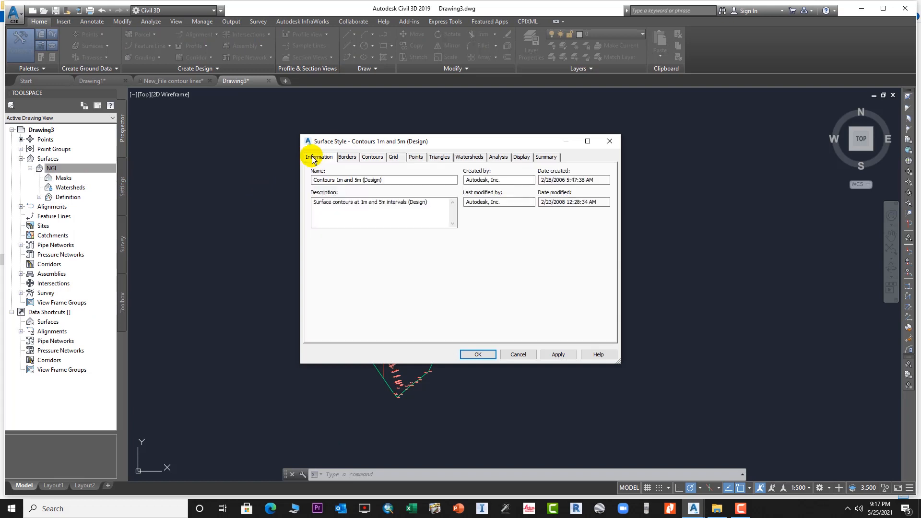
click(348, 157)
click(372, 156)
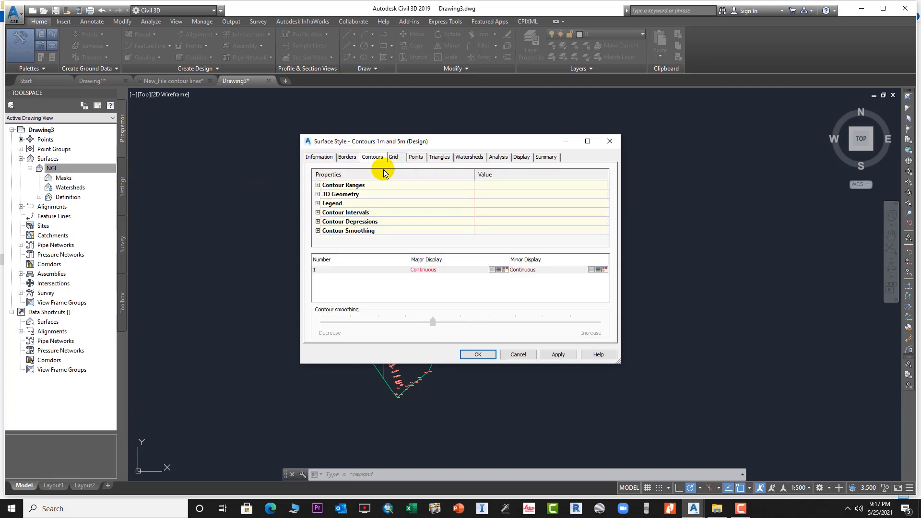
click(318, 185)
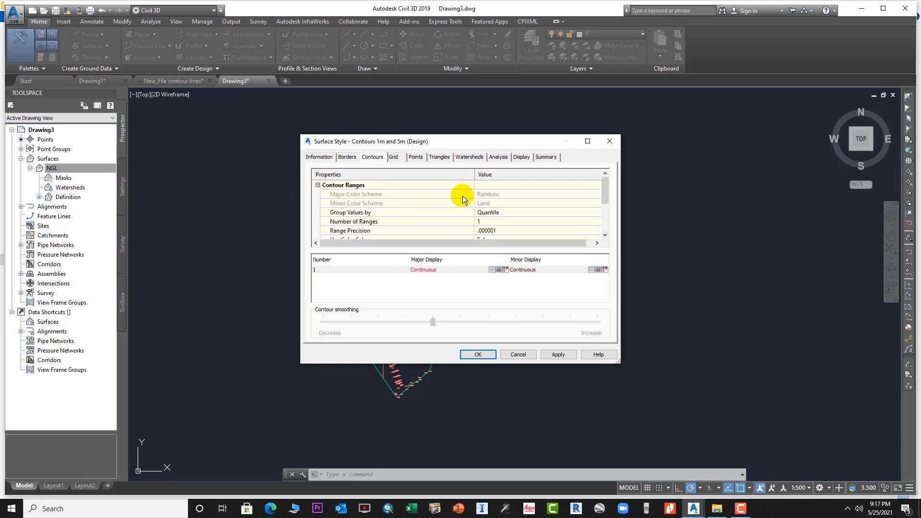
scroll(497, 204, down, 2)
scroll(499, 205, up, 1)
scroll(491, 204, up, 1)
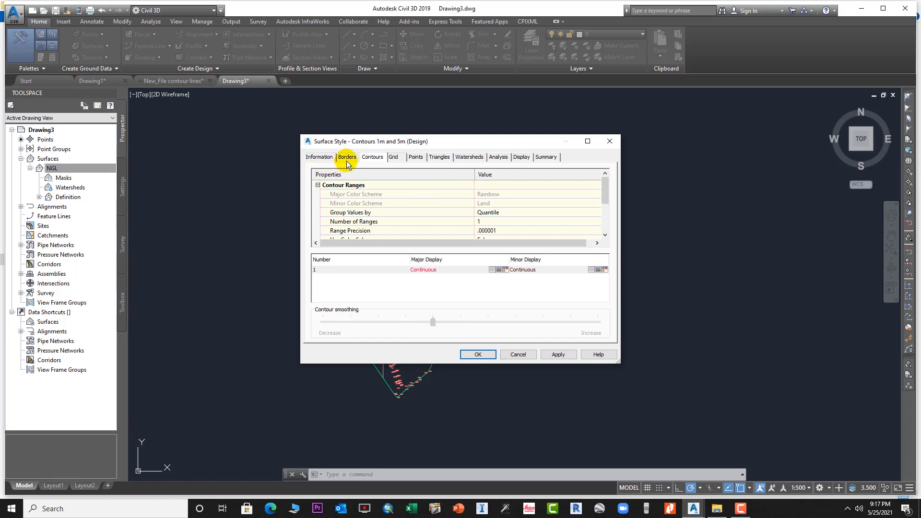
click(318, 186)
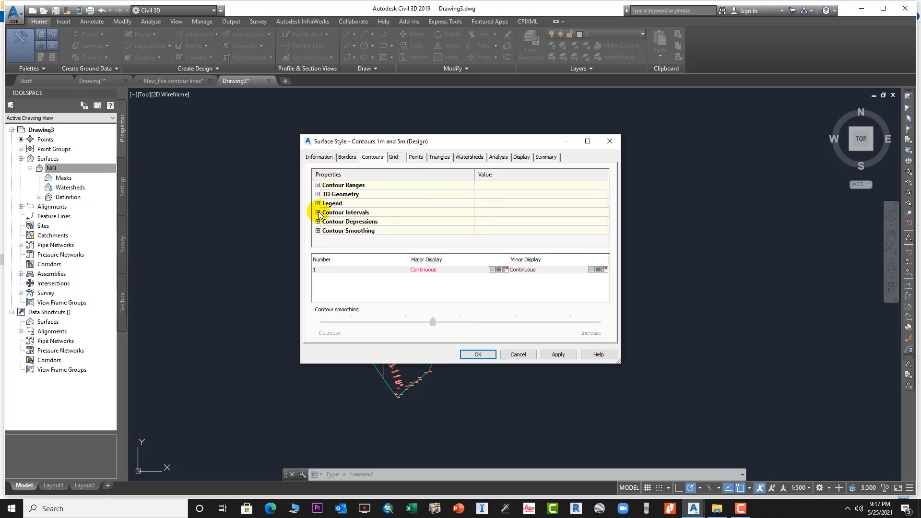
Set the minor contour interval of the surface style to 0.5 m.
click(318, 213)
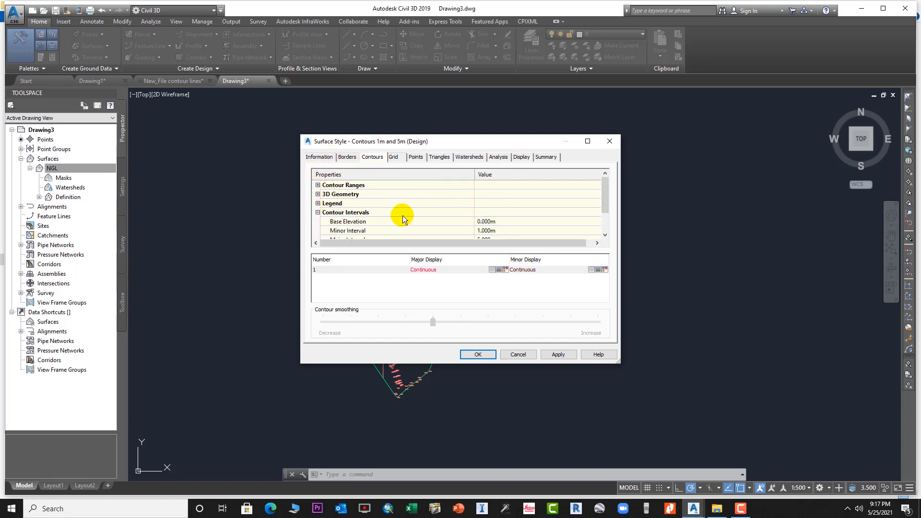
scroll(405, 215, down, 1)
click(502, 202)
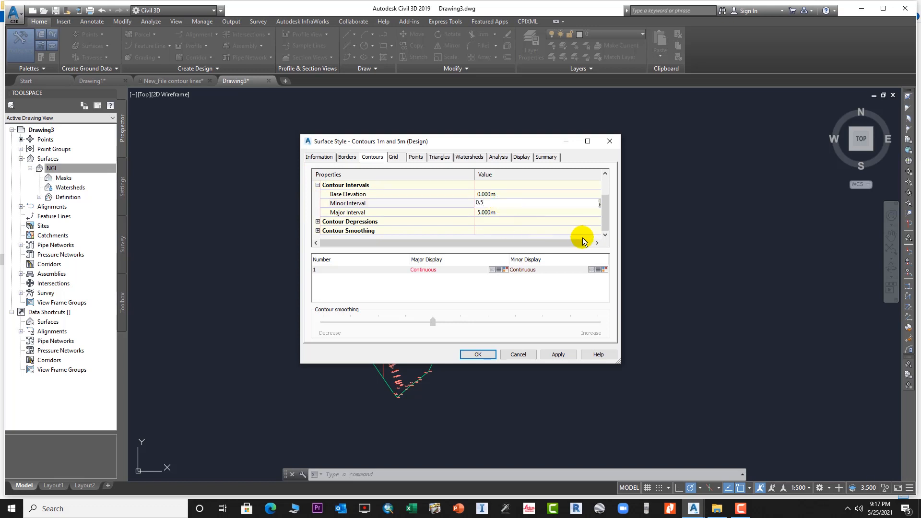
text(0.5)
key(Tab)
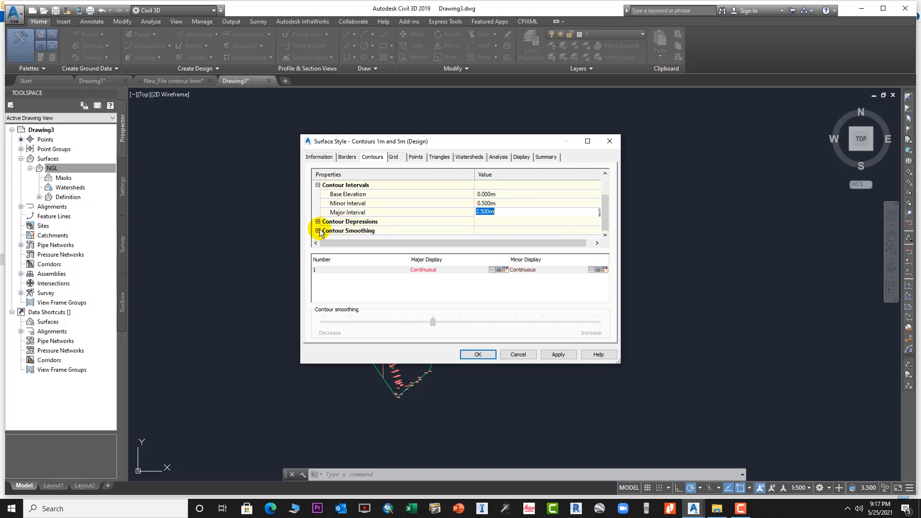
Turn on Smooth Contours with the Add vertices smoothing type and raise the contour smoothing level above the middle.
scroll(413, 226, down, 1)
click(508, 220)
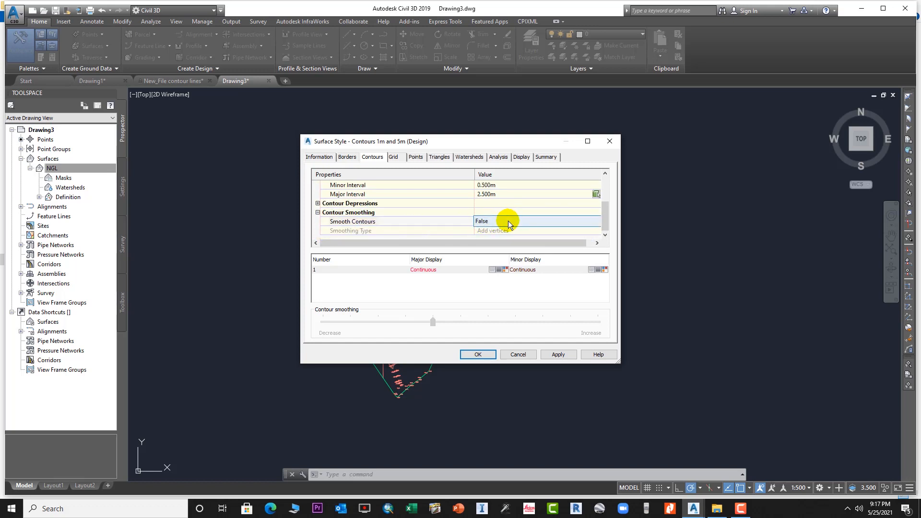
click(508, 220)
click(494, 238)
click(418, 330)
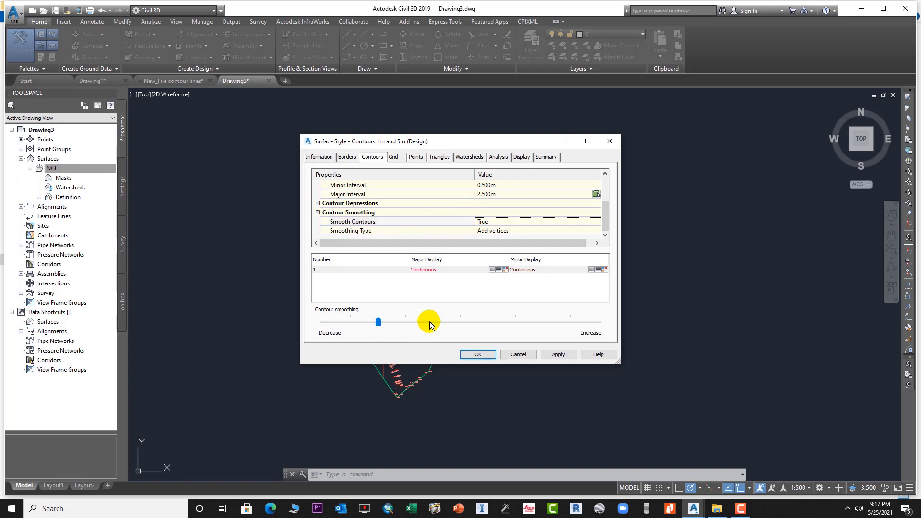
click(512, 321)
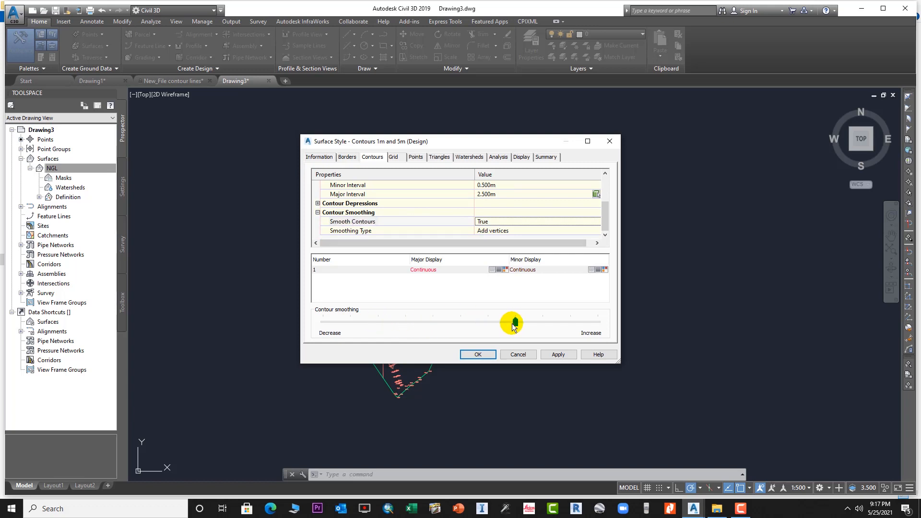
Review the surface style's triangle display modes, keeping Use Surface Elevation, and examine its slope analysis settings.
click(415, 157)
click(440, 157)
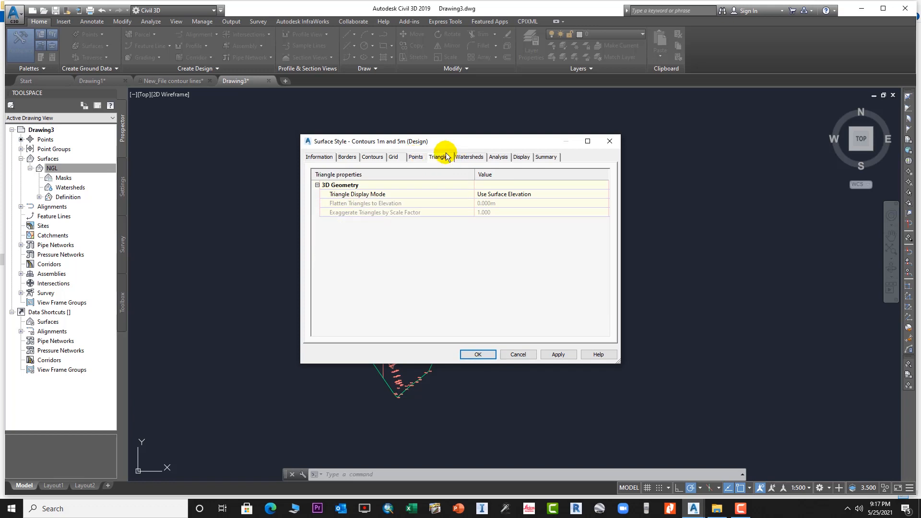
click(498, 197)
click(498, 197)
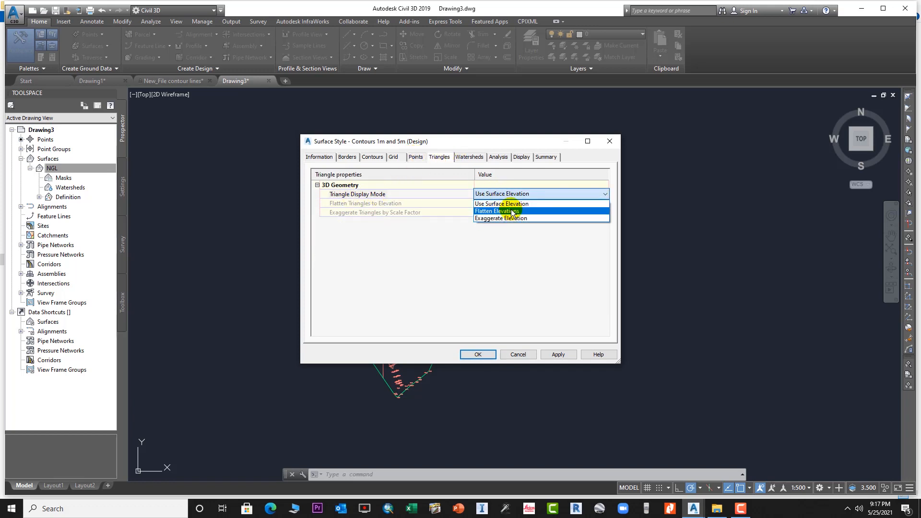
click(499, 204)
click(499, 158)
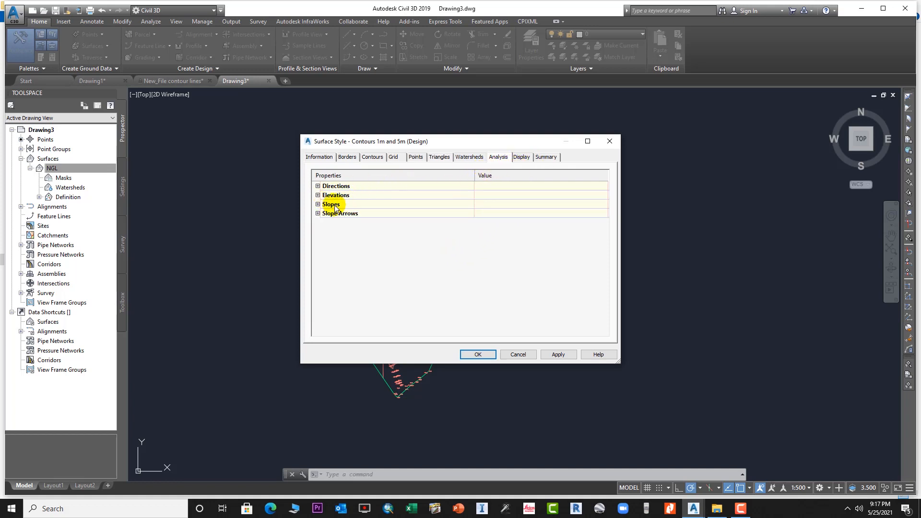
click(318, 204)
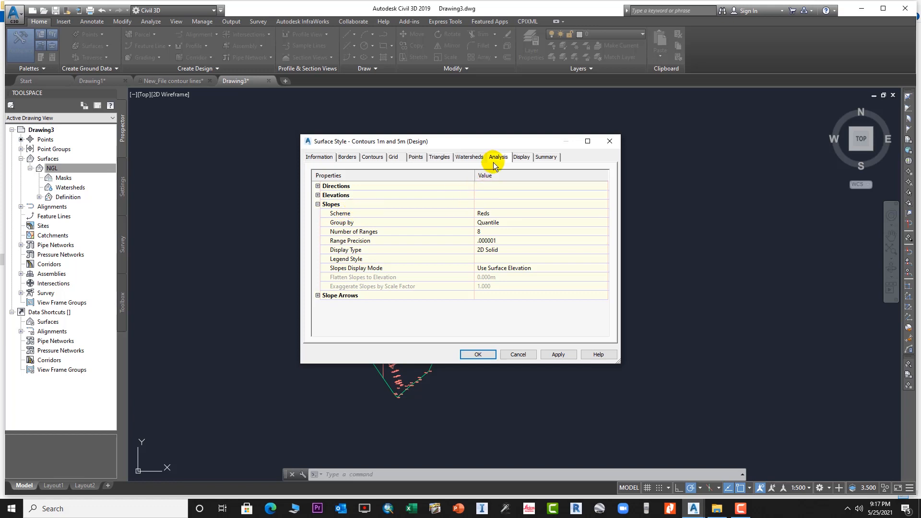
Set the display color of the surface style's Major Contour component to cyan.
click(522, 157)
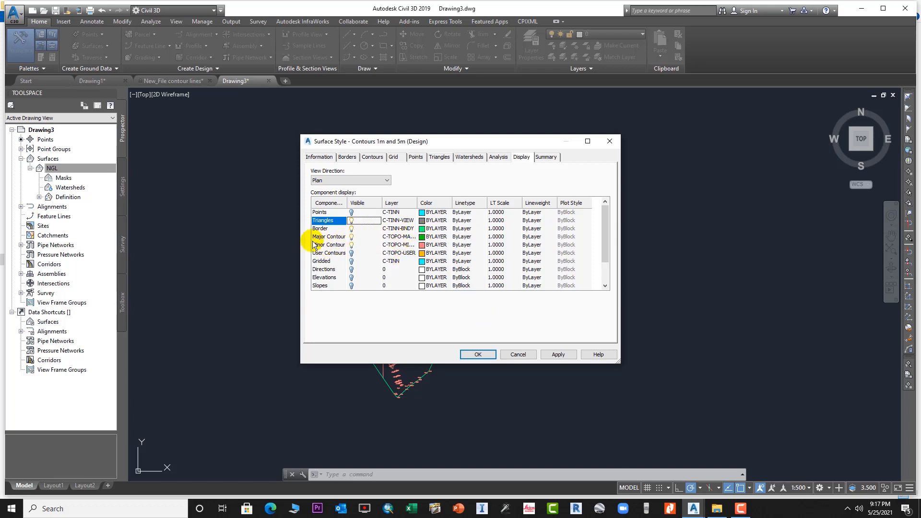
click(421, 238)
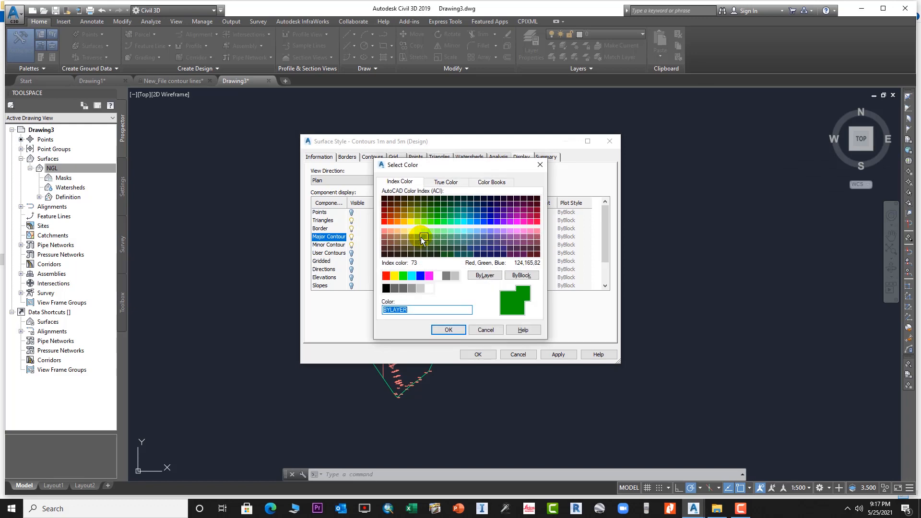
click(411, 276)
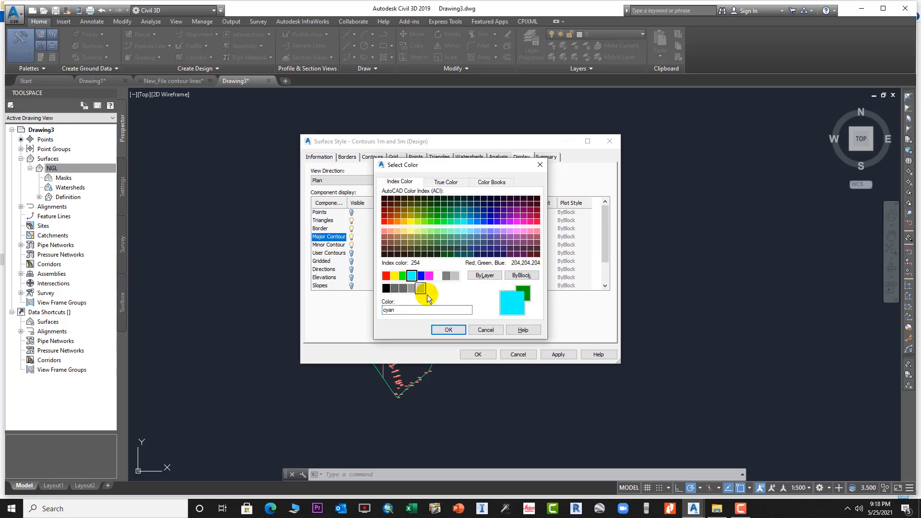
click(455, 328)
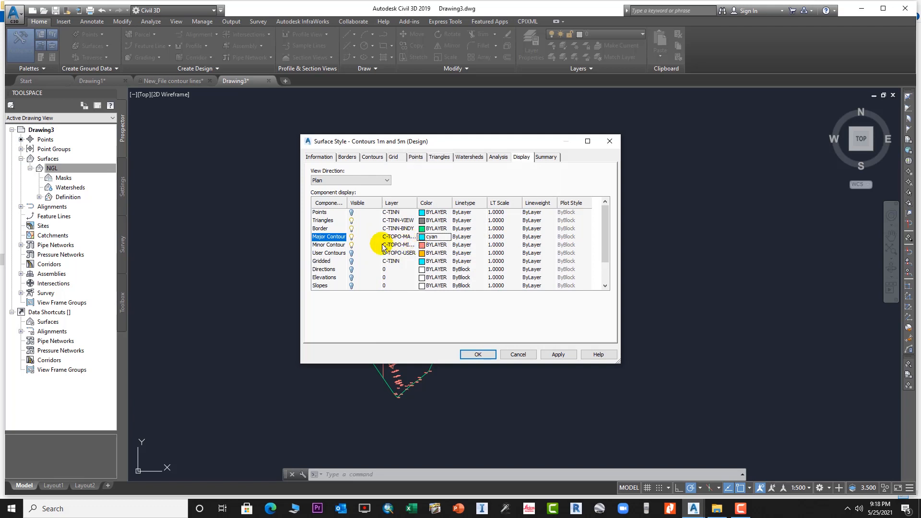
Set the Minor Contour component's color to red and apply the surface style changes.
click(422, 245)
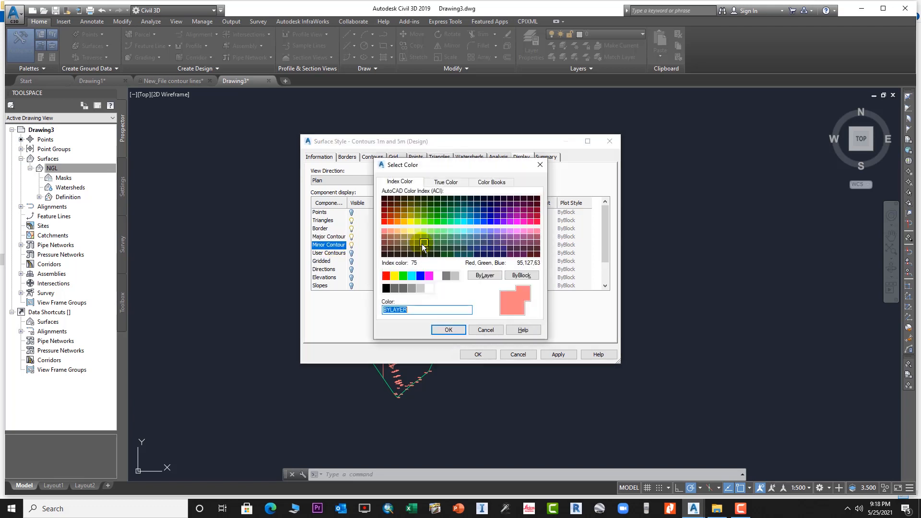
click(386, 276)
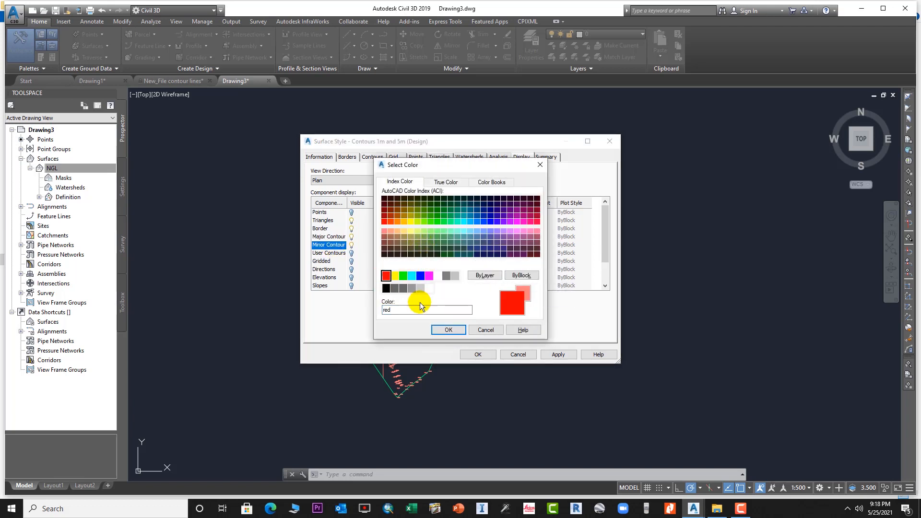
click(444, 331)
click(557, 355)
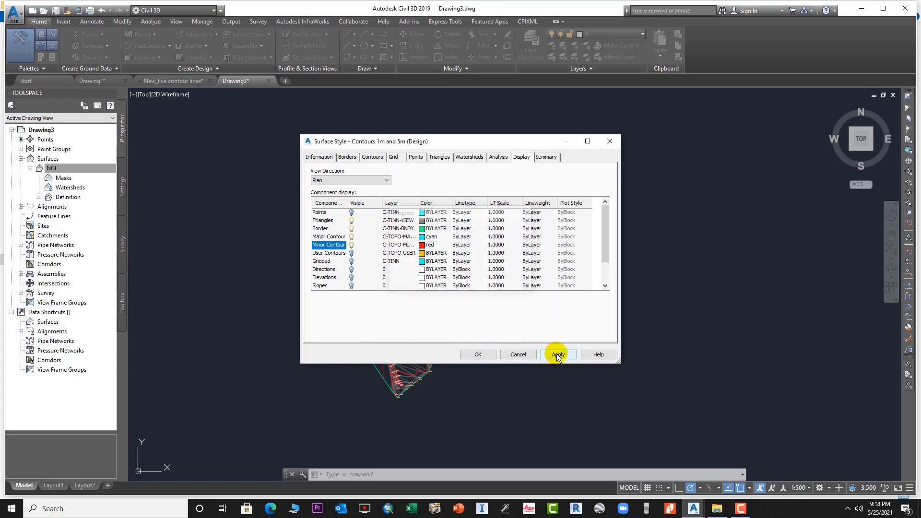
click(482, 350)
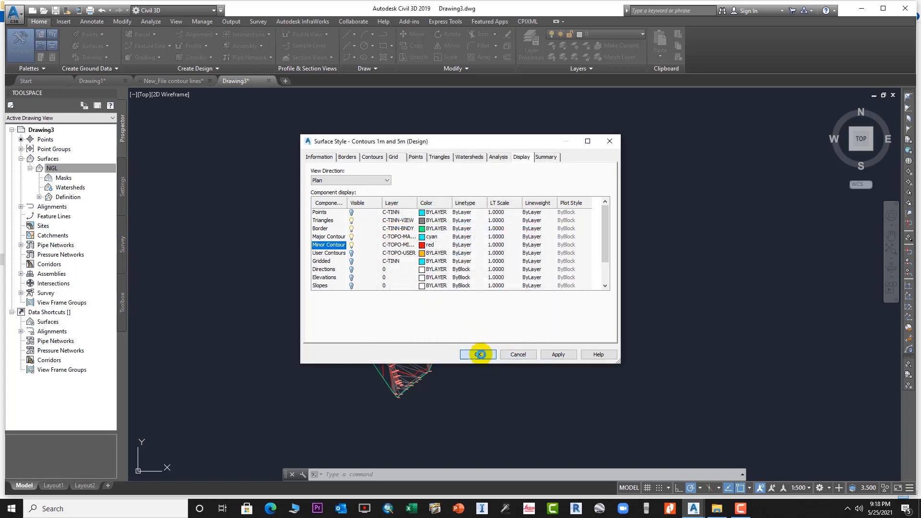
Inspect the recolored contours and check the general object properties of items selected inside the surface.
scroll(400, 239, up, 3)
scroll(410, 243, down, 2)
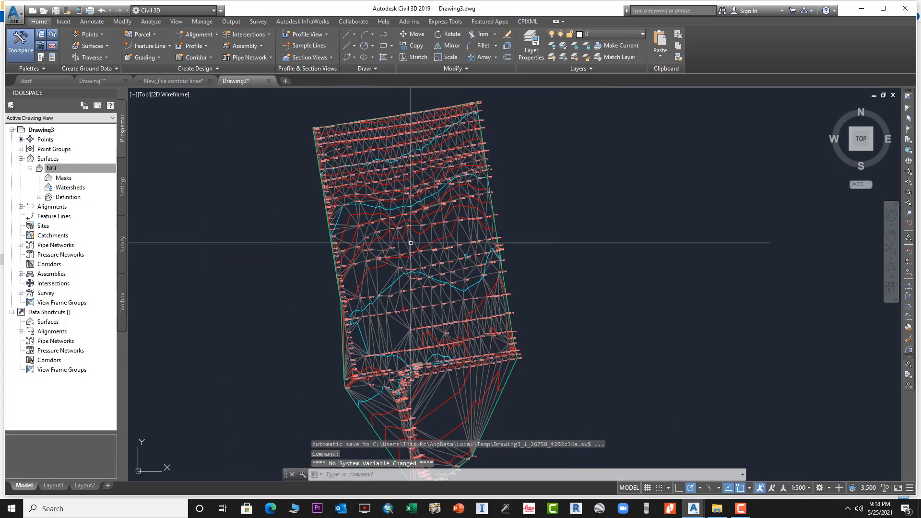
middle_drag(416, 258, 383, 195)
middle_drag(398, 291, 375, 227)
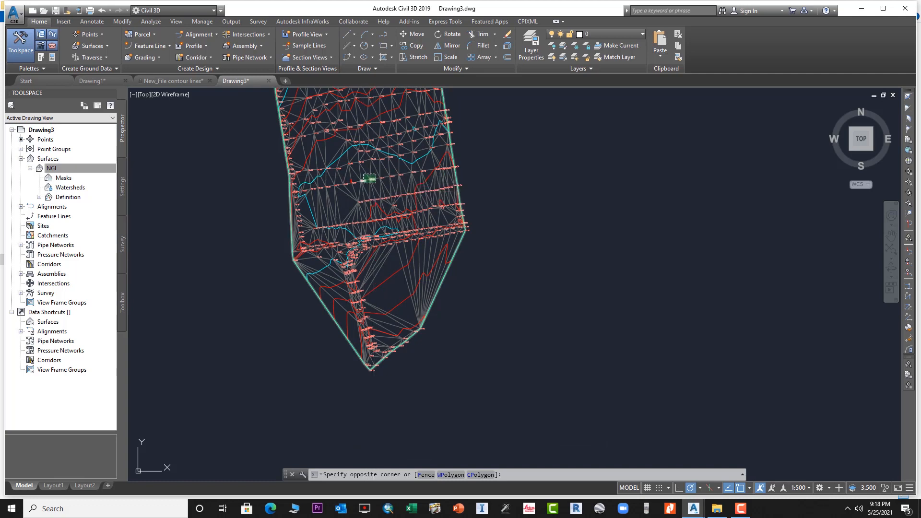
click(364, 178)
click(53, 34)
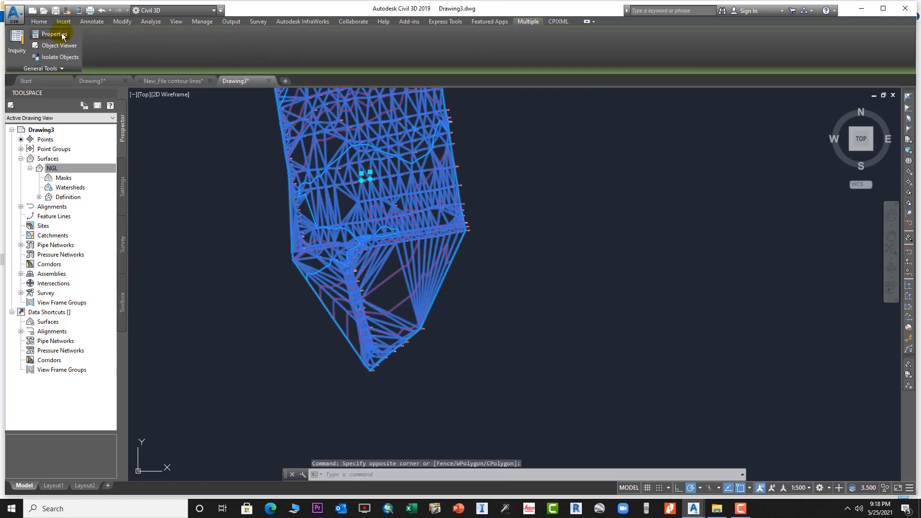
click(6, 30)
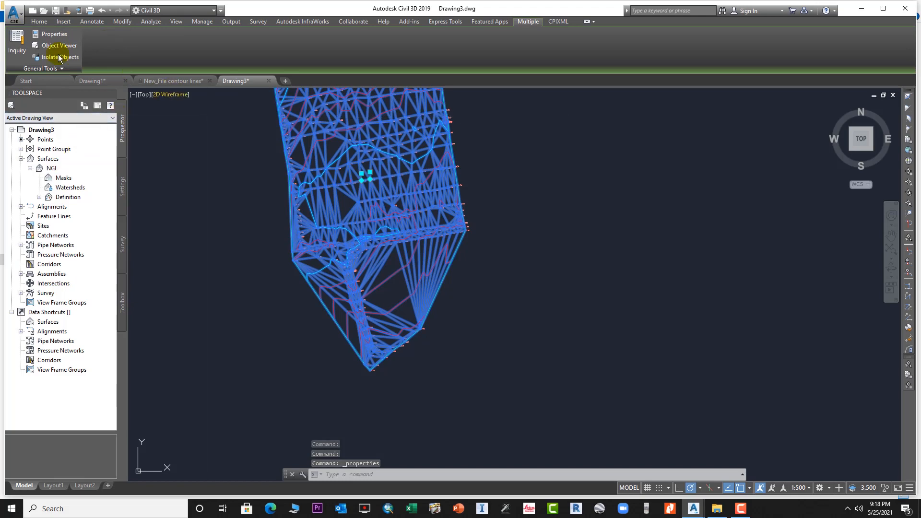
Review the NGL surface properties, including its definition, analysis and statistics, and close them without changes.
right_click(56, 169)
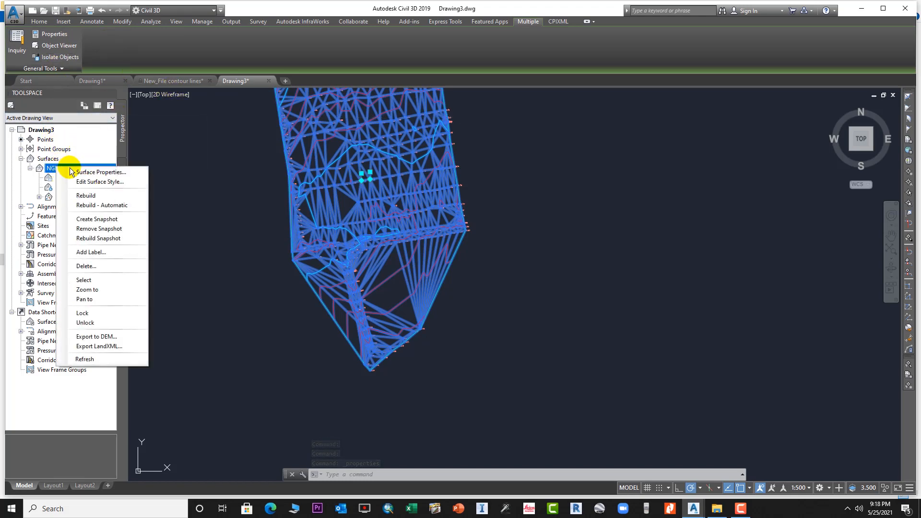
click(88, 169)
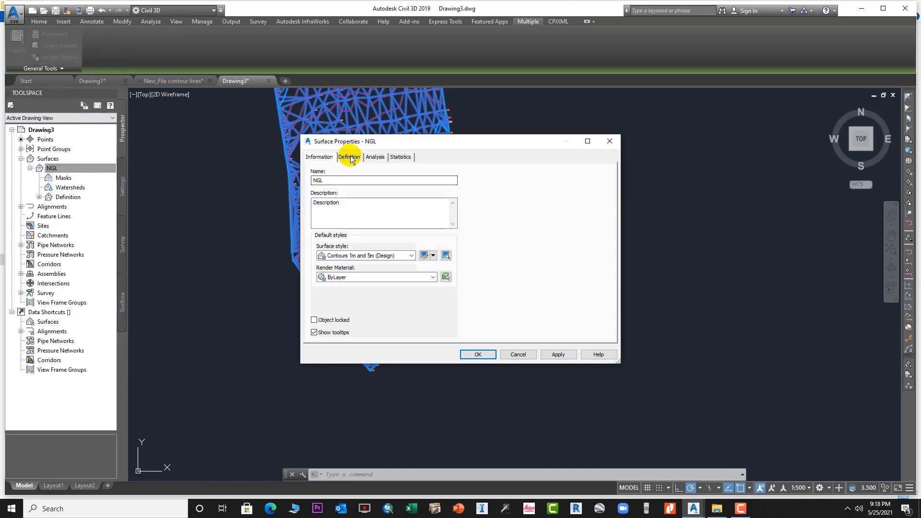
click(349, 157)
click(376, 157)
click(400, 158)
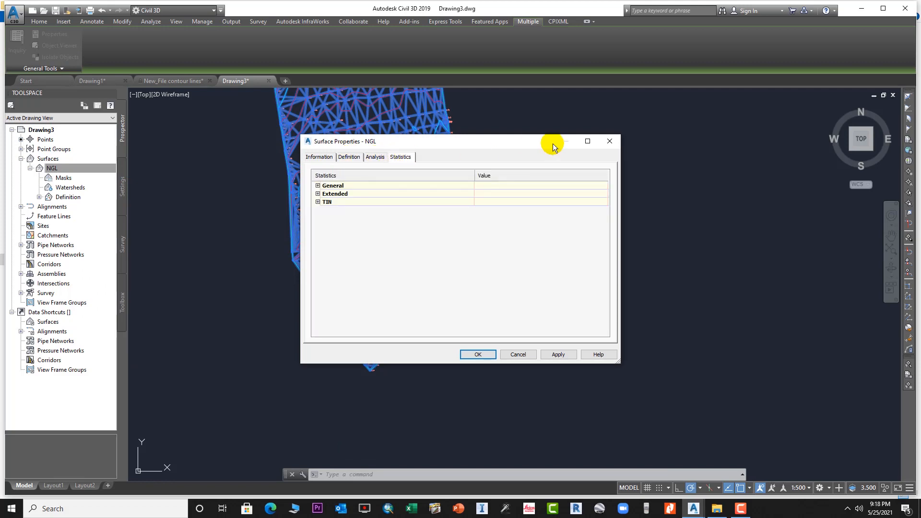
click(609, 141)
key(Escape)
key(Escape)
Delete the long TIN edges of the NGL surface that span the empty areas beside its narrow southern strip, using Delete Line.
scroll(473, 195, up, 5)
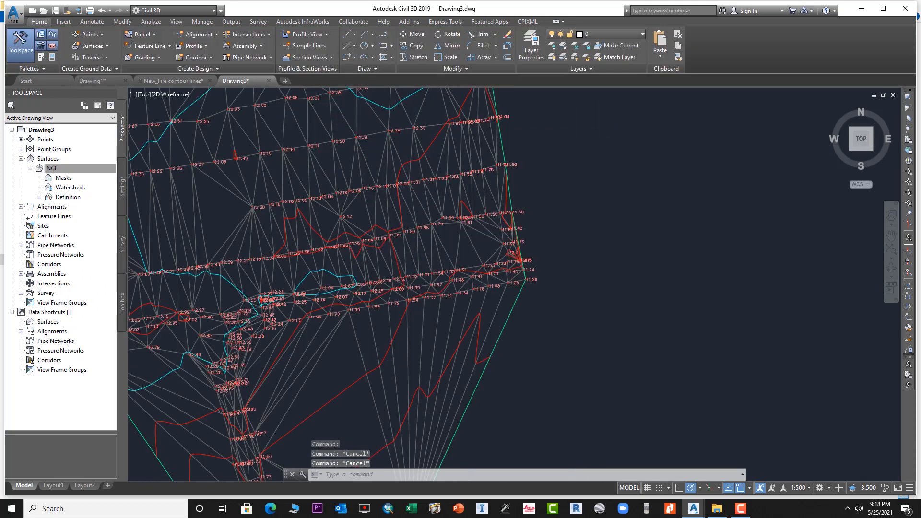
scroll(434, 195, up, 2)
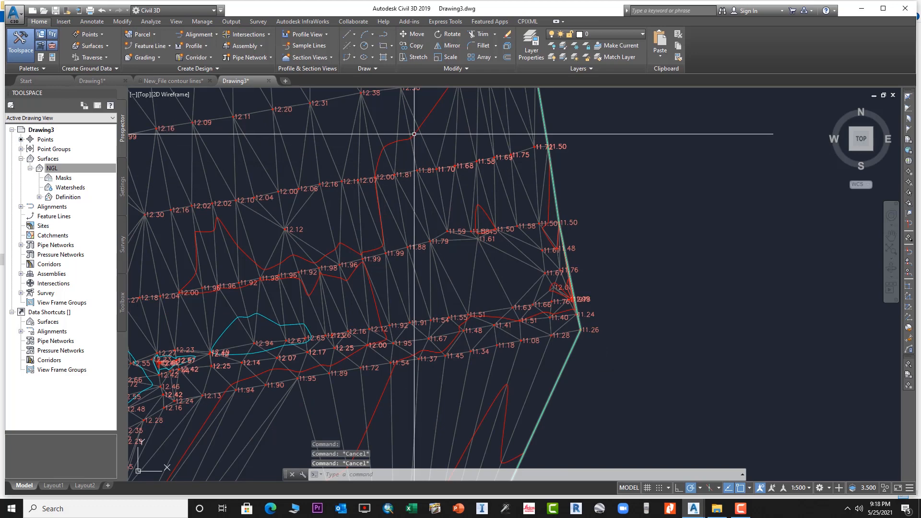
click(414, 134)
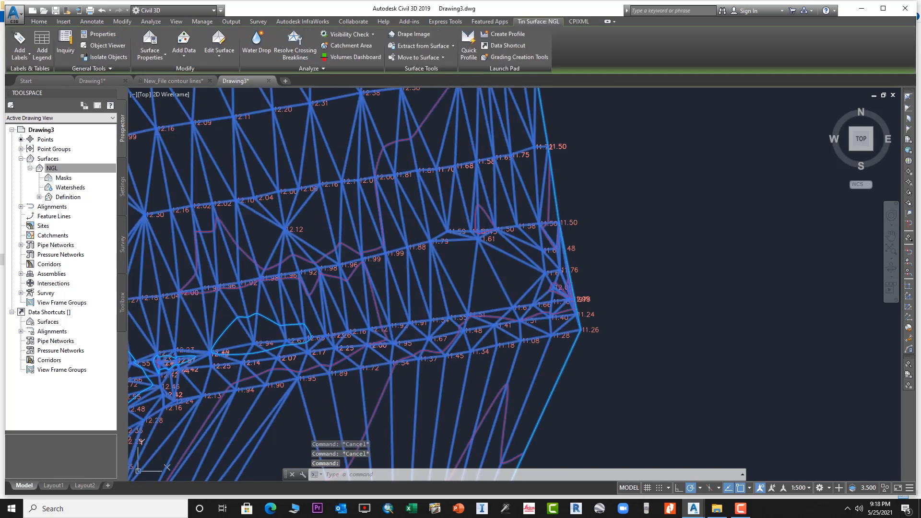
click(219, 57)
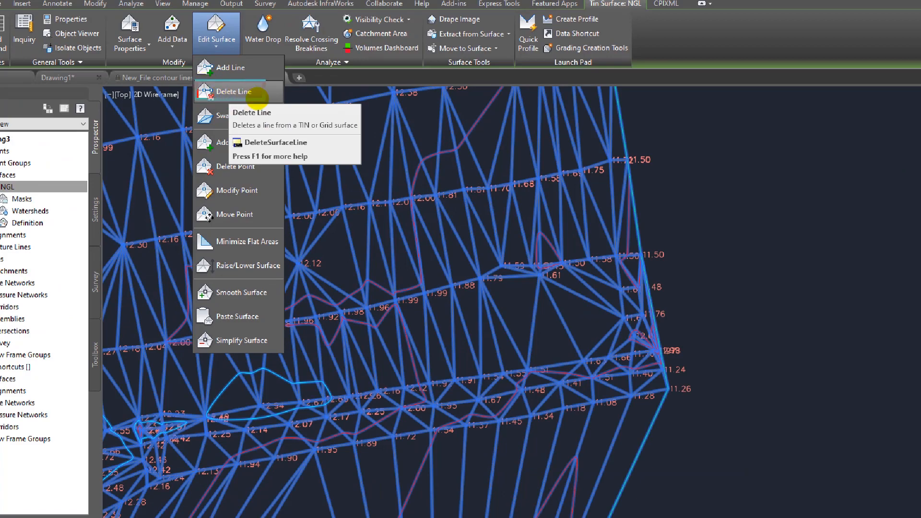
click(205, 88)
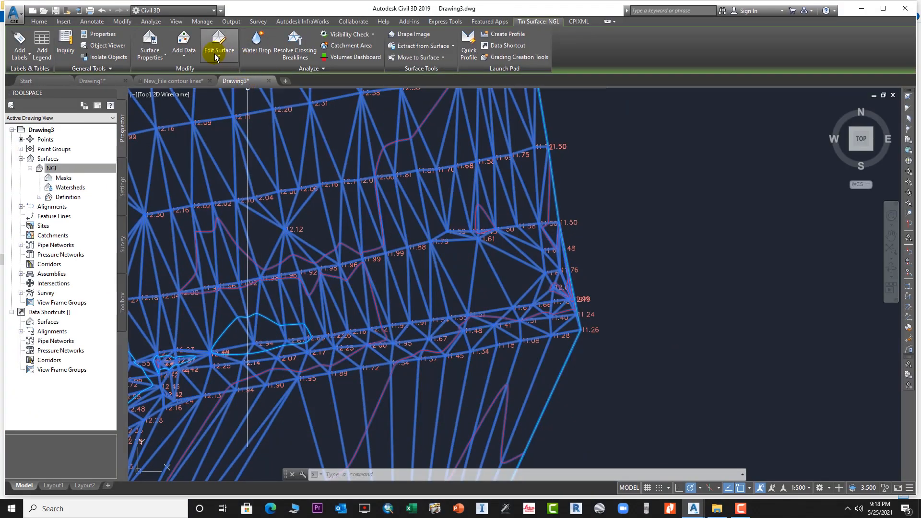
click(215, 57)
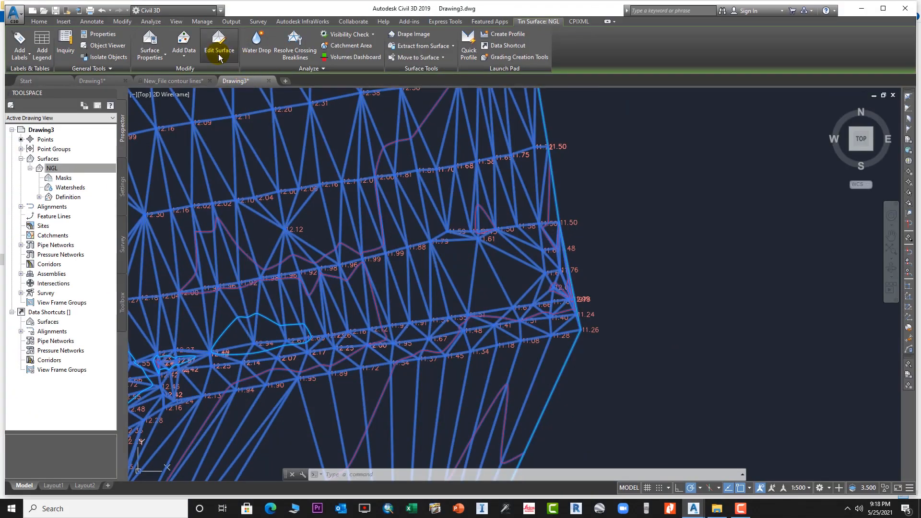
click(237, 90)
scroll(483, 254, up, 2)
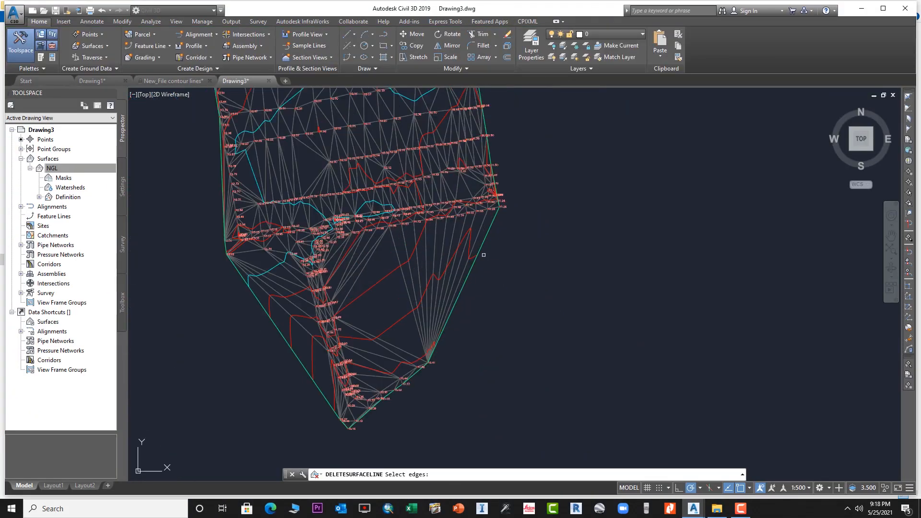
click(483, 224)
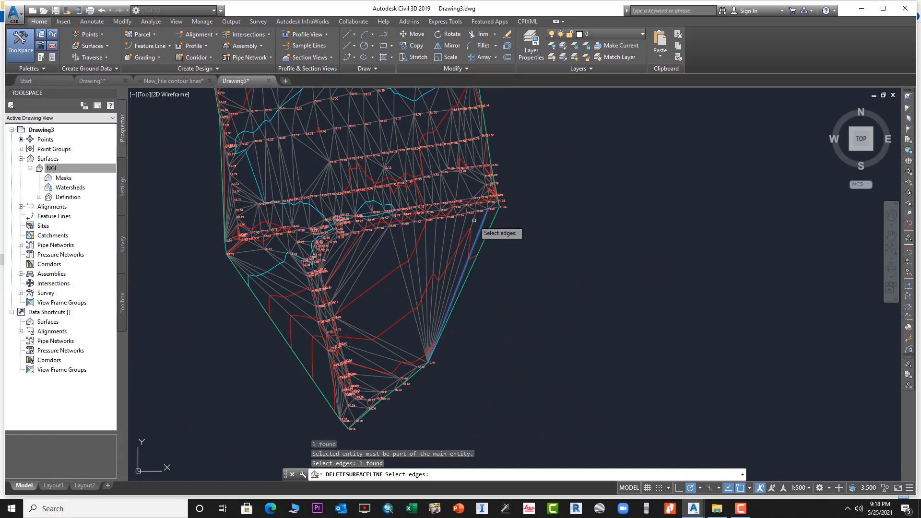
click(473, 221)
click(459, 224)
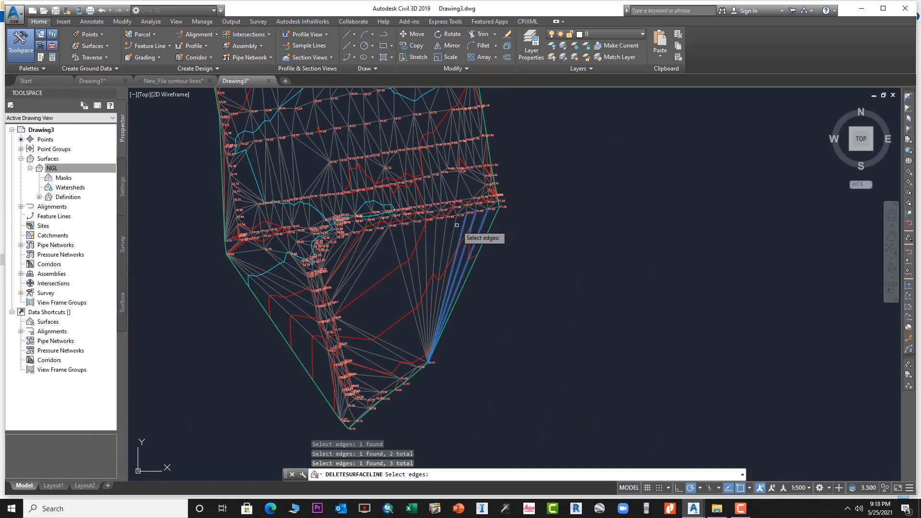
click(453, 226)
click(441, 230)
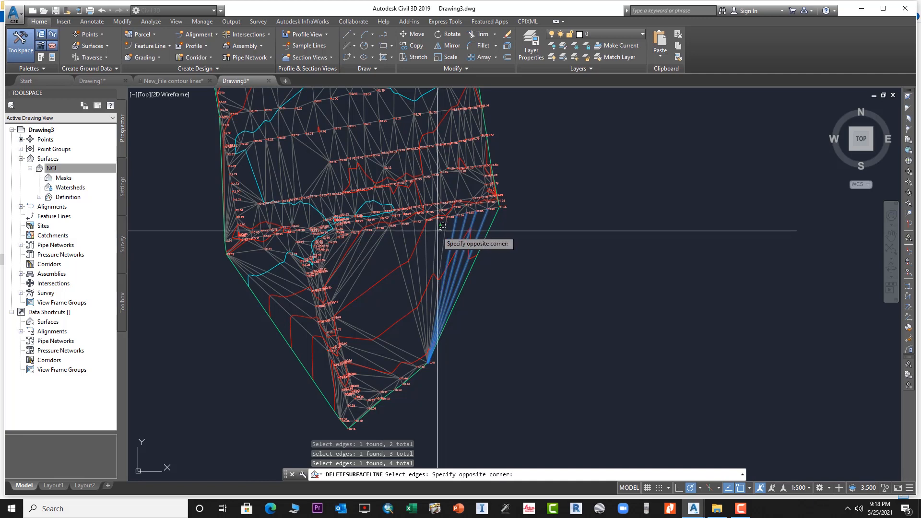
click(441, 231)
click(441, 231)
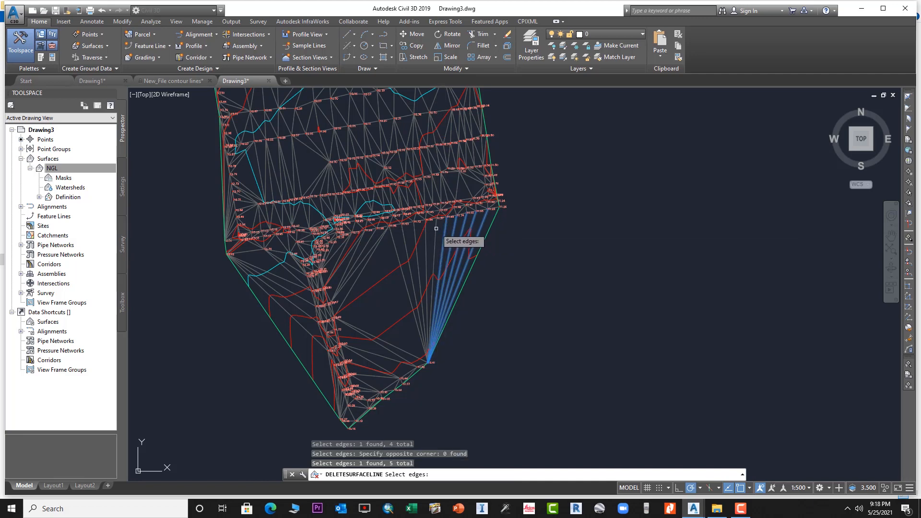
click(435, 229)
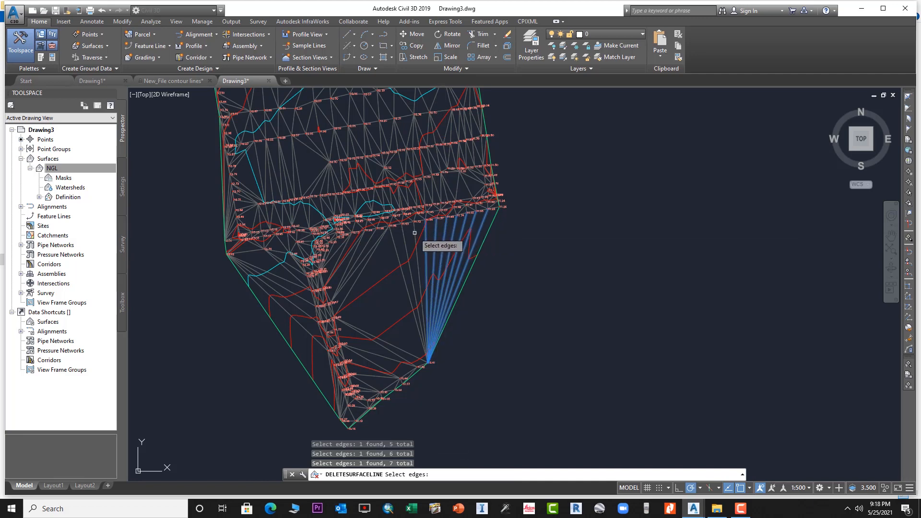
click(415, 234)
click(415, 232)
click(415, 231)
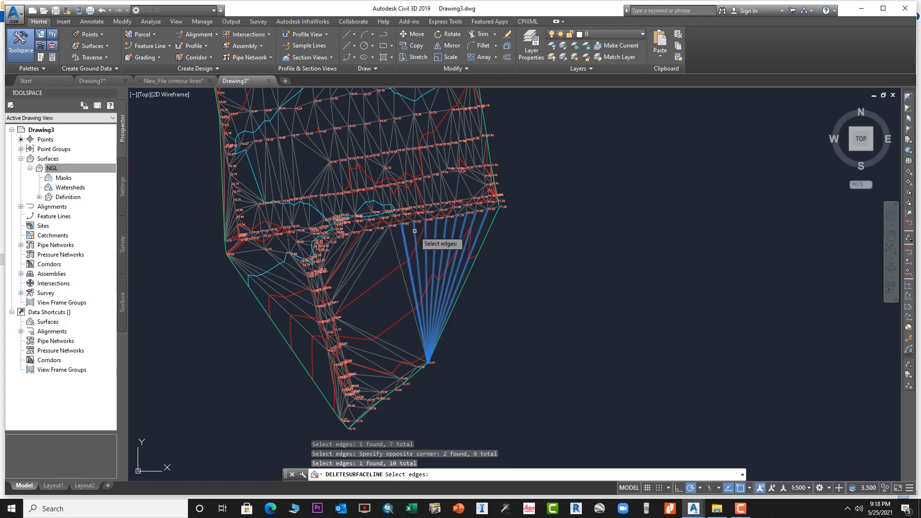
click(391, 239)
click(373, 245)
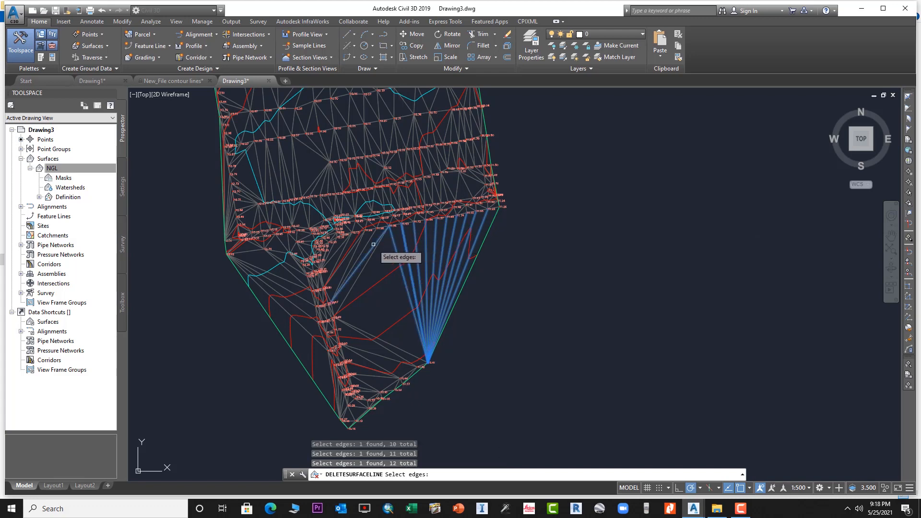
click(362, 248)
click(359, 247)
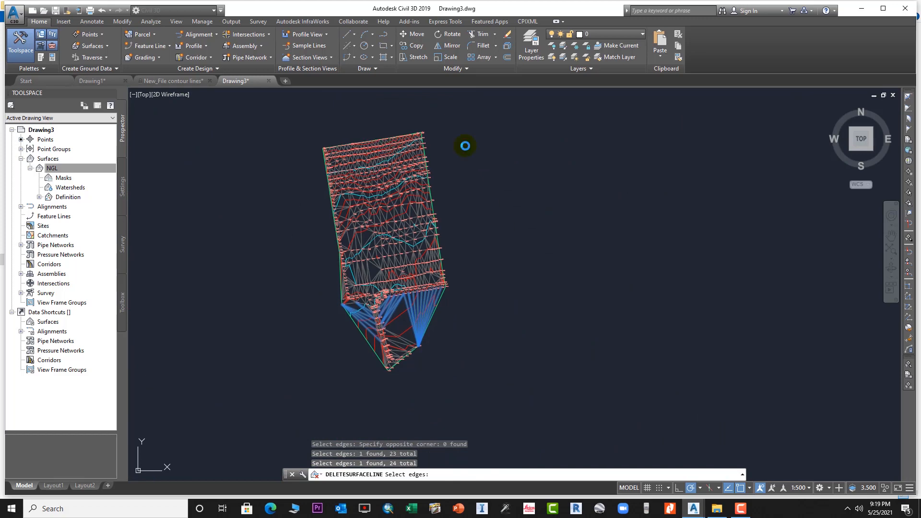
middle_drag(443, 166, 424, 132)
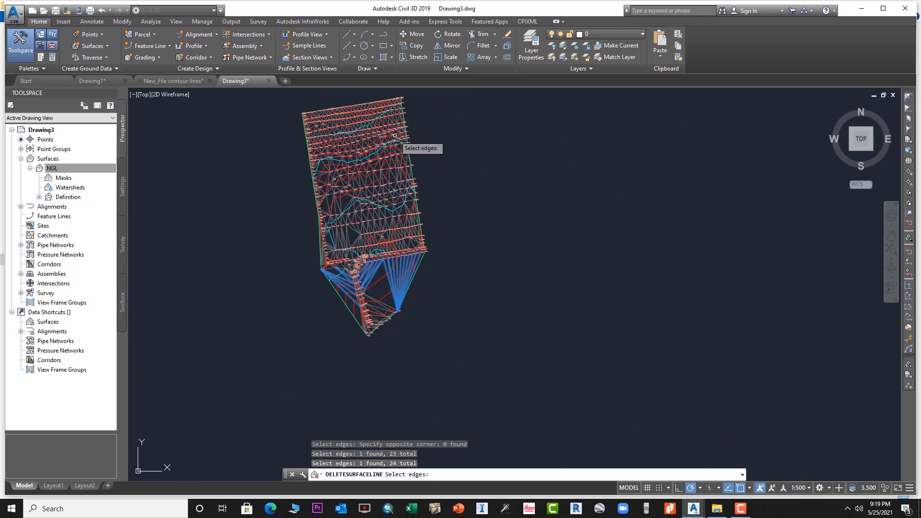
key(Return)
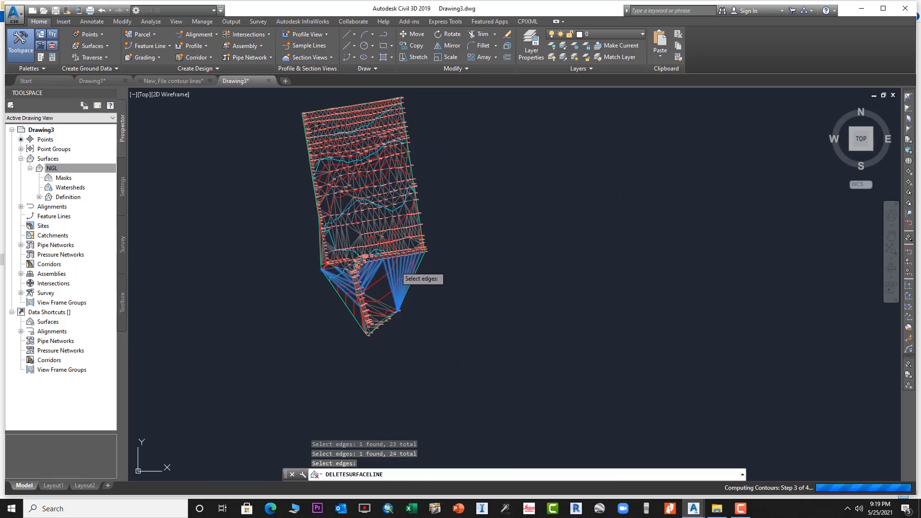
Examine the edited surface's boundary around the southern strip and the contours across the main area.
scroll(376, 288, up, 1)
middle_drag(391, 299, 407, 227)
scroll(407, 241, up, 2)
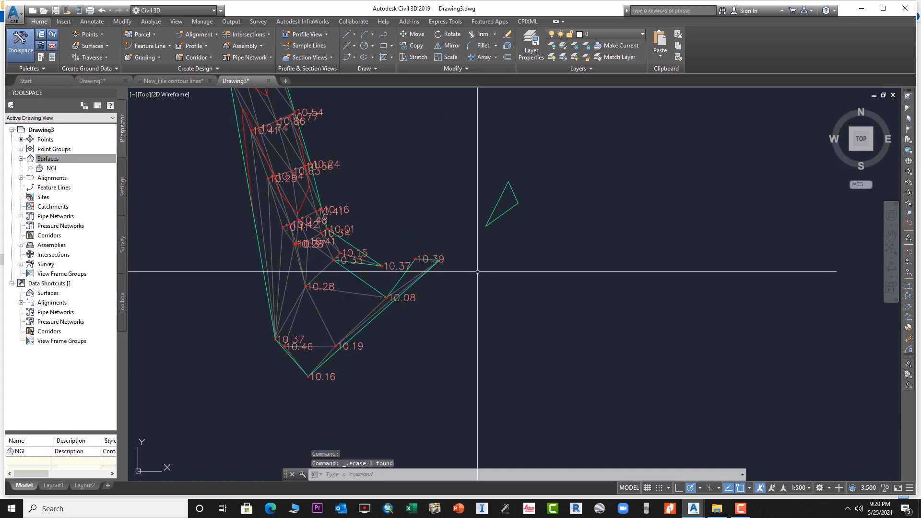
scroll(432, 280, down, 5)
scroll(520, 367, up, 2)
scroll(530, 309, down, 3)
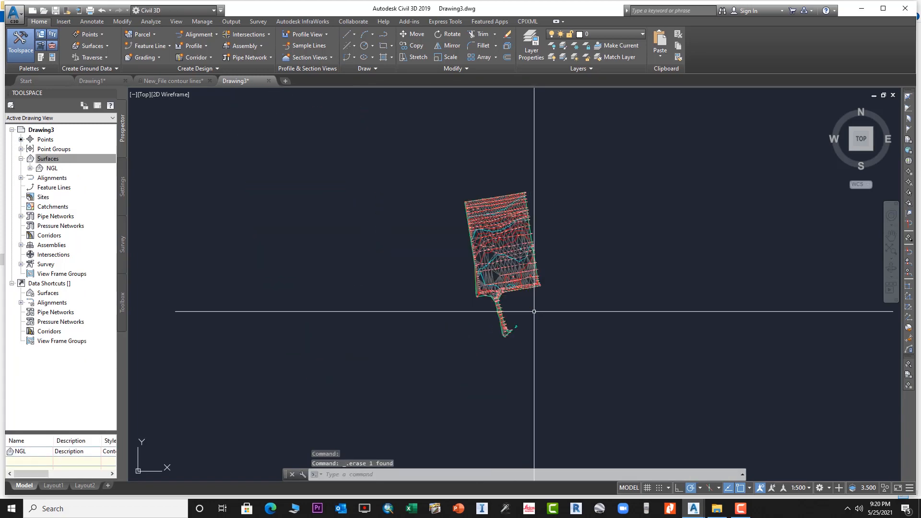
scroll(523, 285, up, 5)
scroll(523, 286, down, 3)
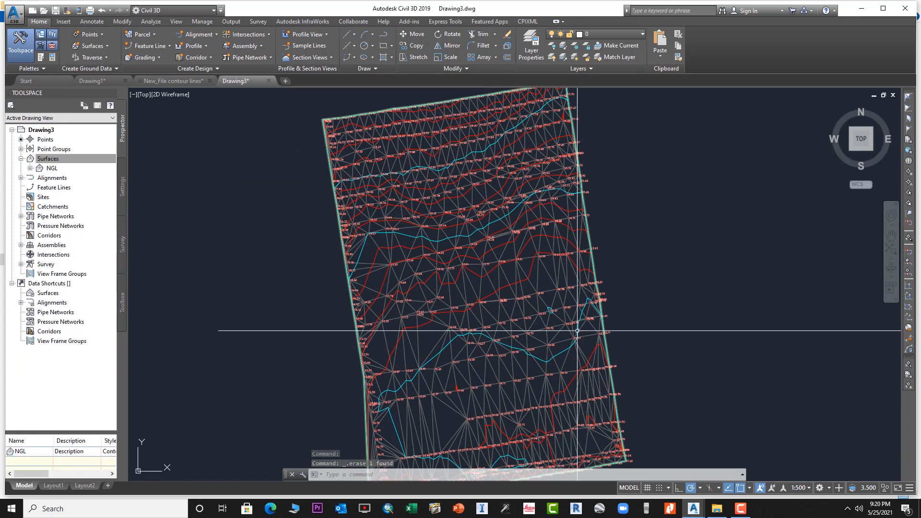
scroll(539, 260, down, 2)
middle_drag(539, 260, 534, 246)
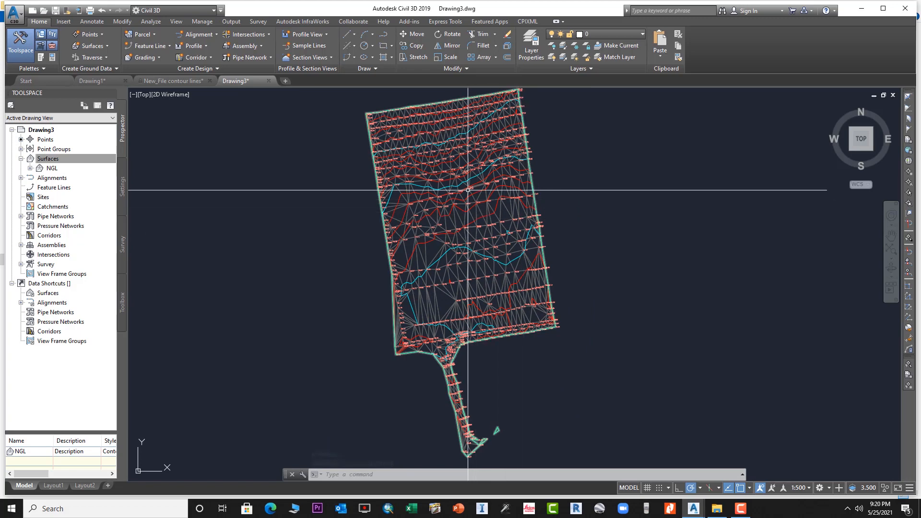
scroll(473, 218, up, 2)
scroll(473, 217, down, 3)
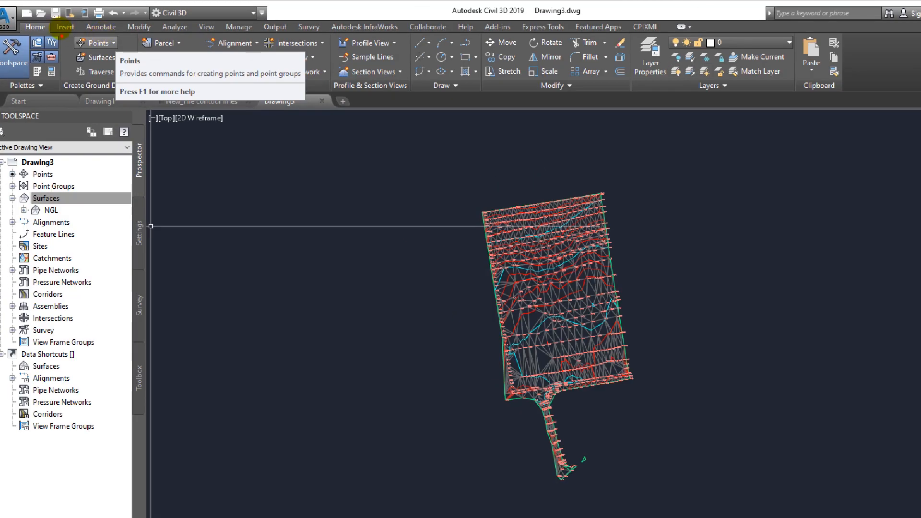
ctrl+drag(67, 36, 137, 54)
key(Escape)
Start a point import with FGL.csv as the source file and PENZ (comma delimited) as its format.
click(98, 36)
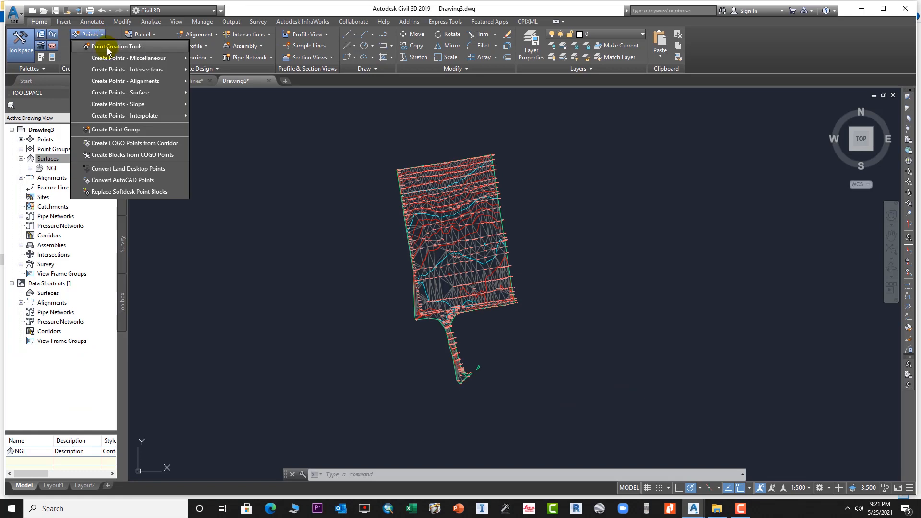
click(107, 47)
click(317, 184)
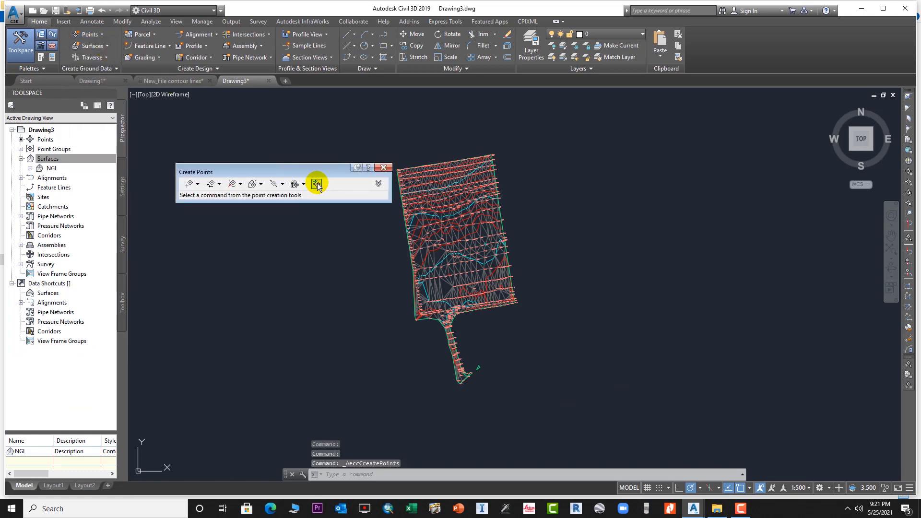
click(352, 136)
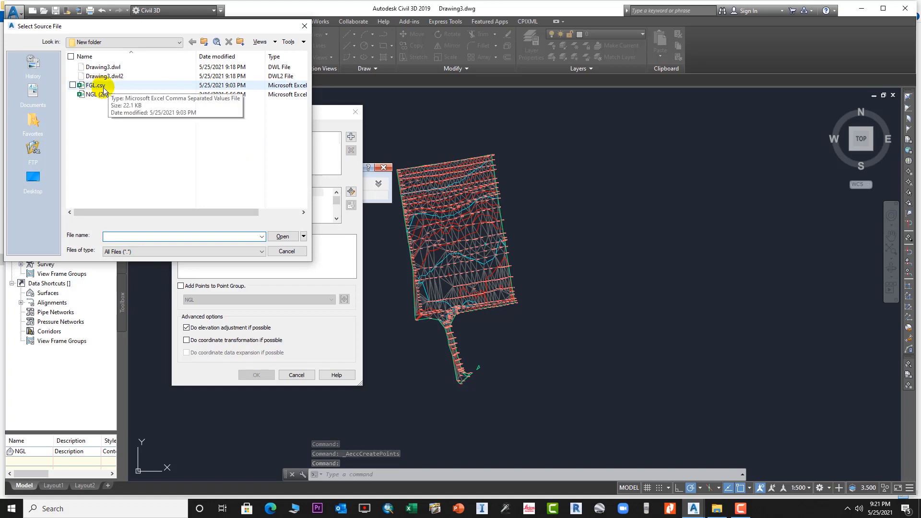
click(103, 87)
click(282, 237)
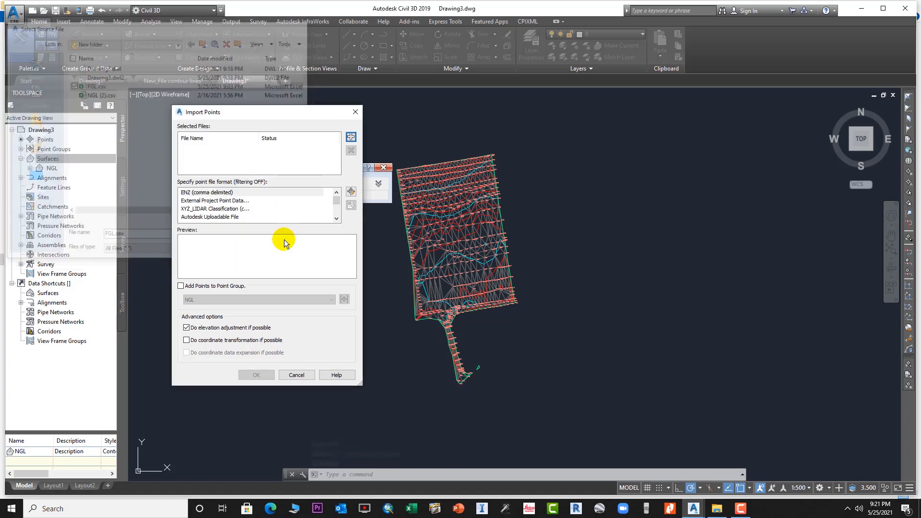
scroll(191, 211, down, 1)
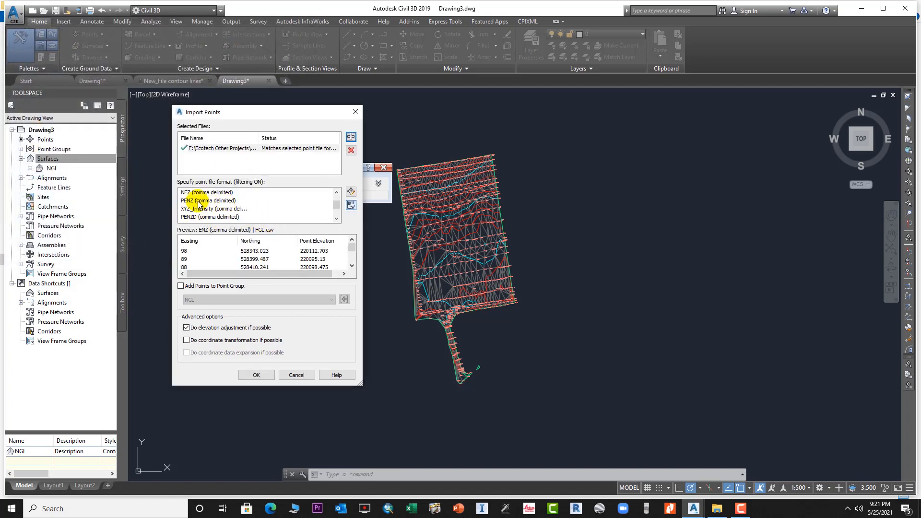
click(199, 201)
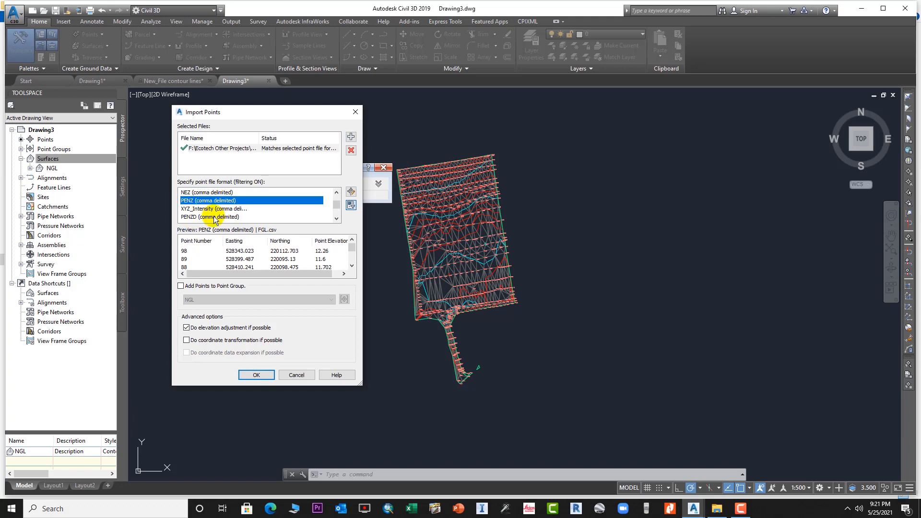
Import the points into a new point group named FGL, using the next point number for all duplicate point numbers.
click(226, 286)
click(223, 301)
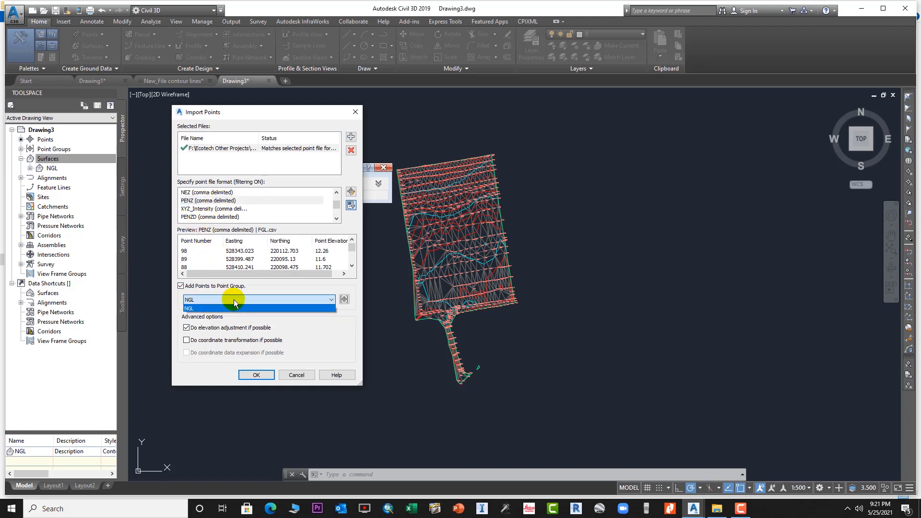
click(234, 302)
click(344, 299)
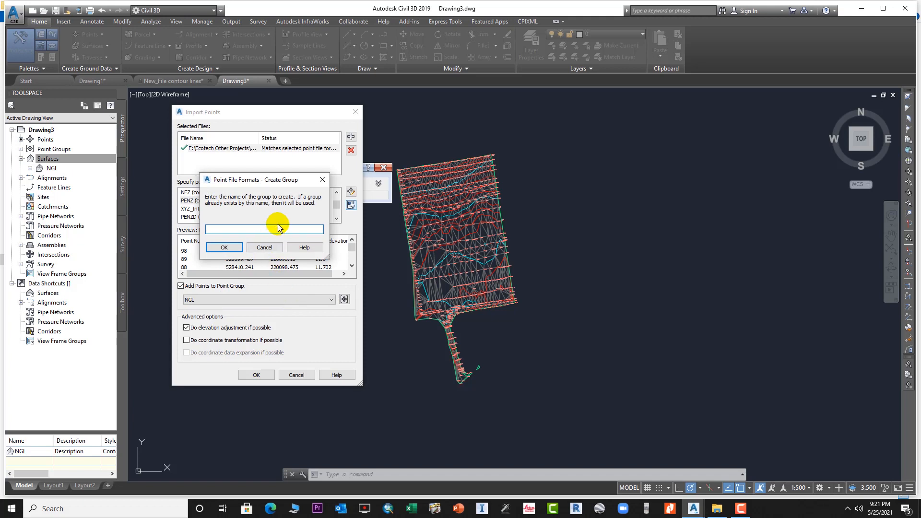
text(FGL)
click(224, 248)
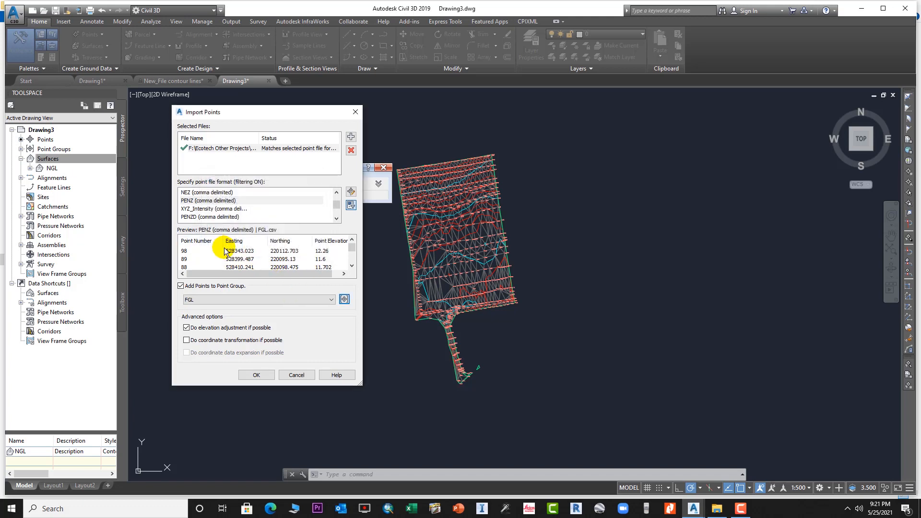
click(252, 377)
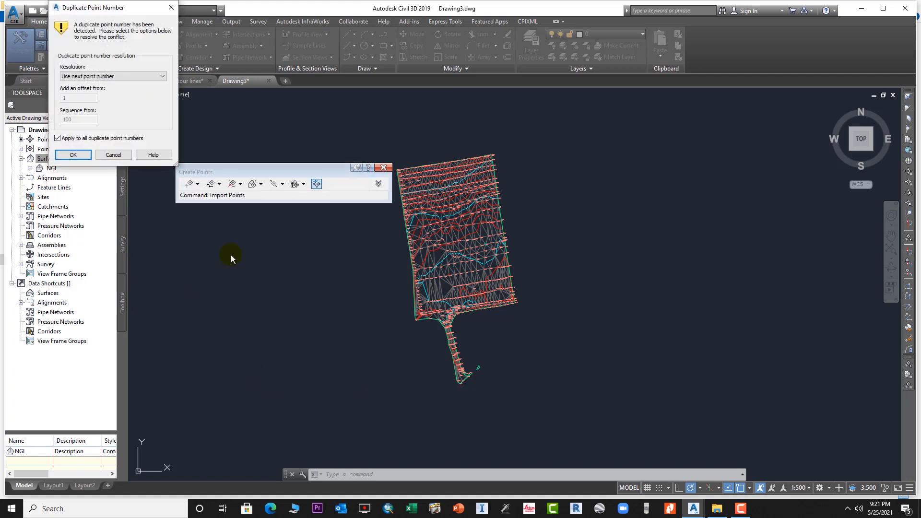
click(73, 154)
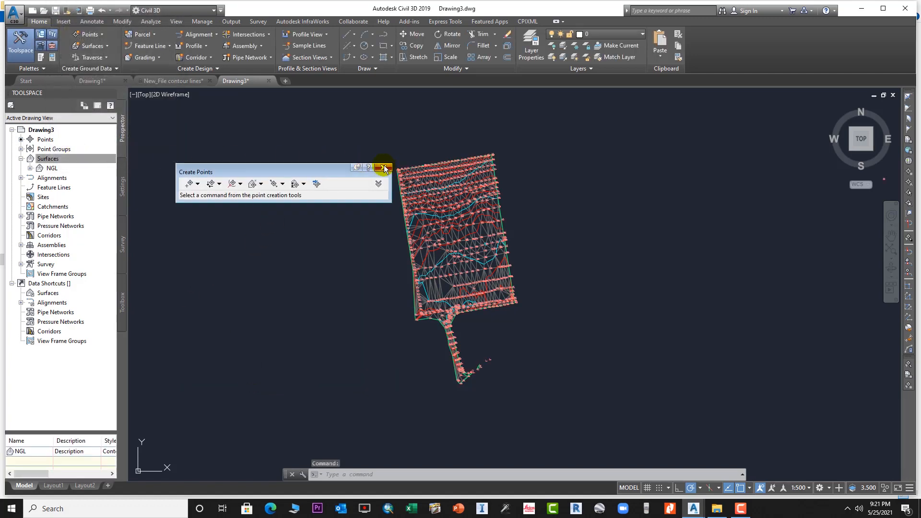
click(384, 166)
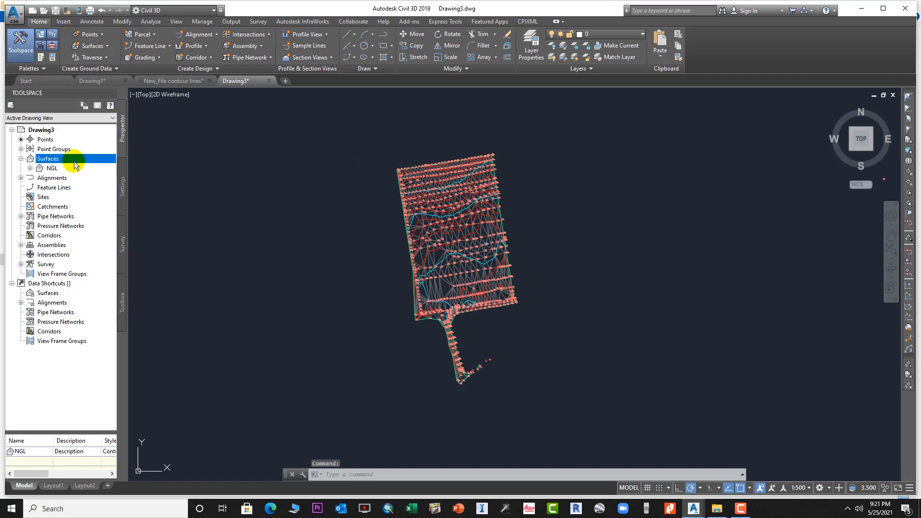
click(21, 149)
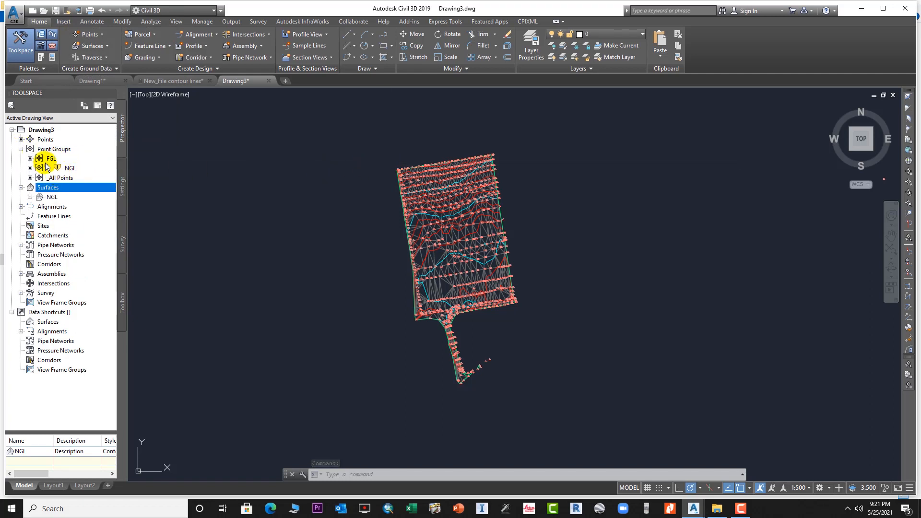
click(21, 150)
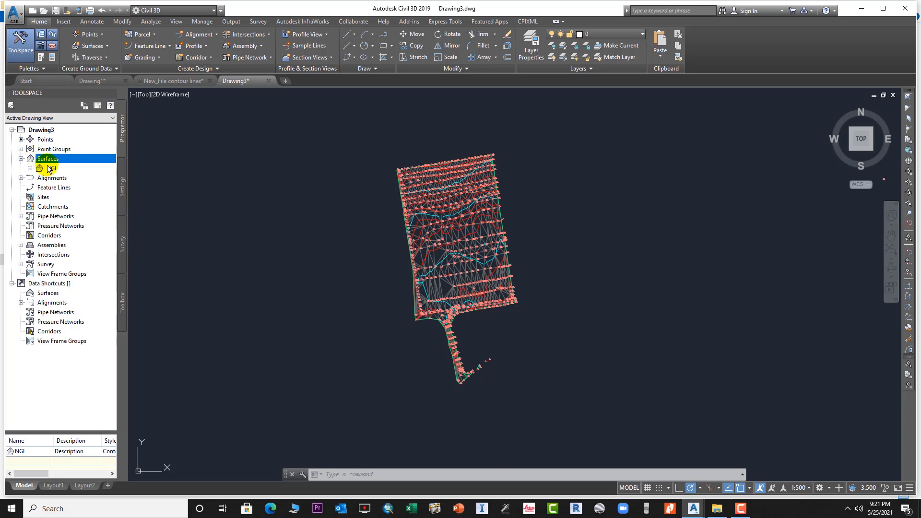
right_click(49, 170)
click(164, 160)
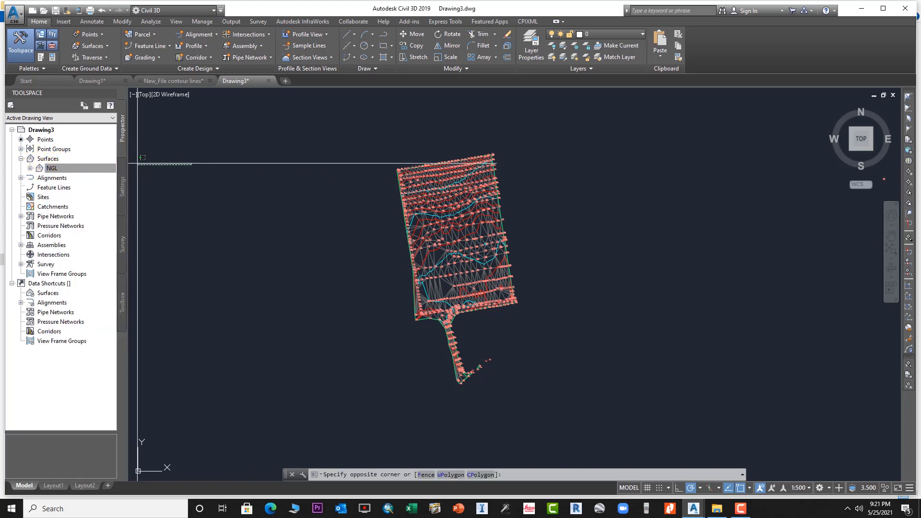
Create a TIN surface named FGL with the style Contours 1m and 5m (Design).
click(48, 159)
right_click(37, 159)
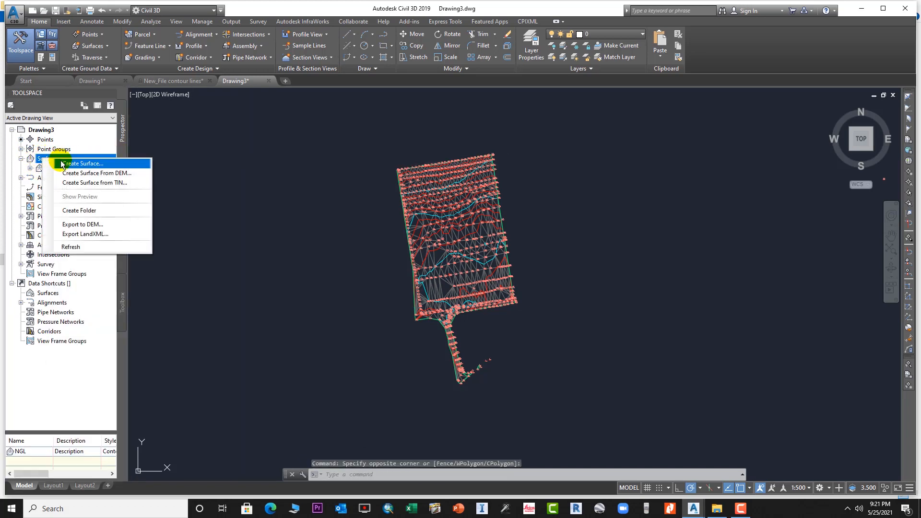
click(123, 164)
click(557, 222)
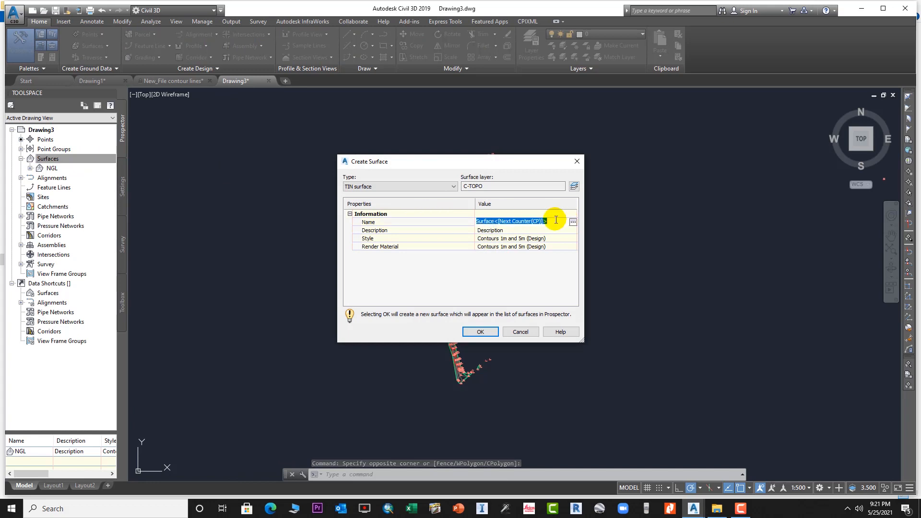
text(FGL)
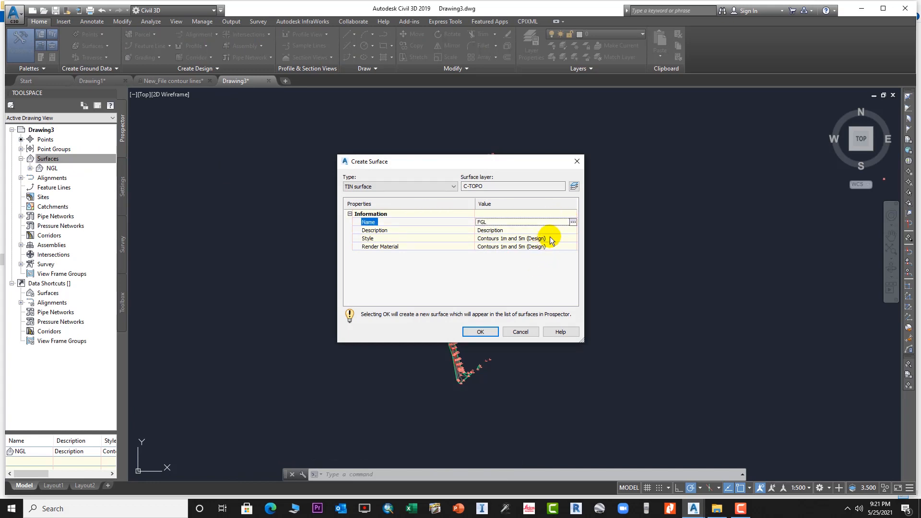
click(573, 238)
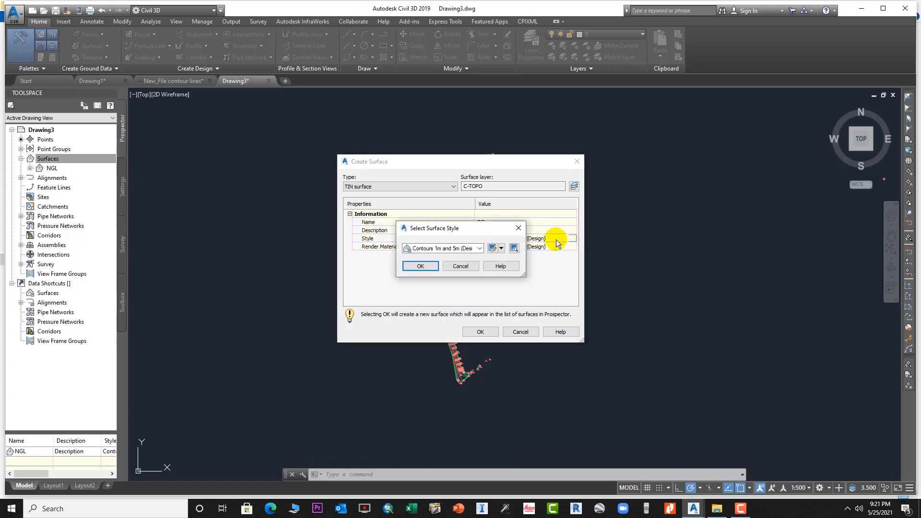
click(479, 249)
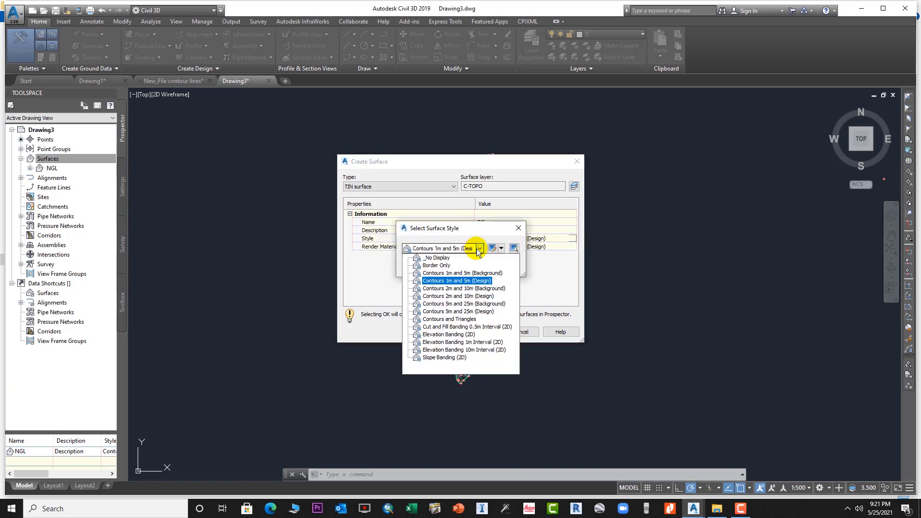
click(458, 281)
click(418, 262)
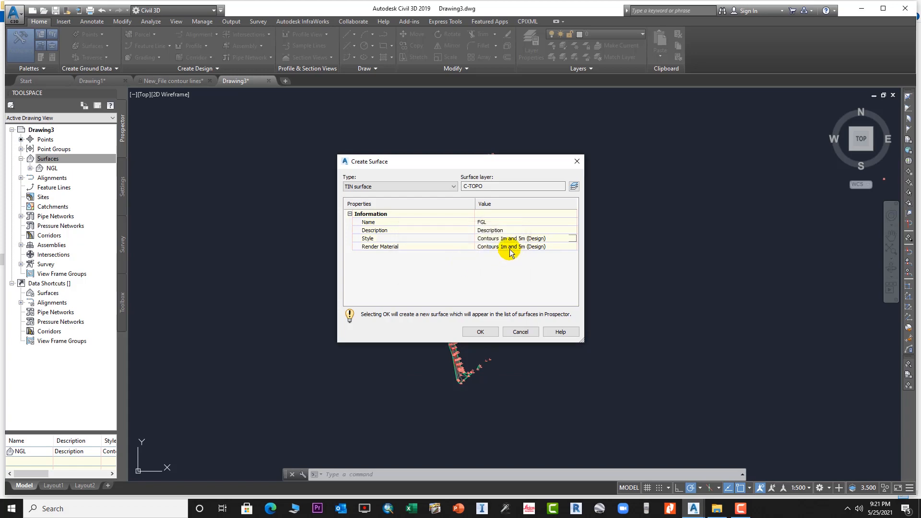
click(481, 333)
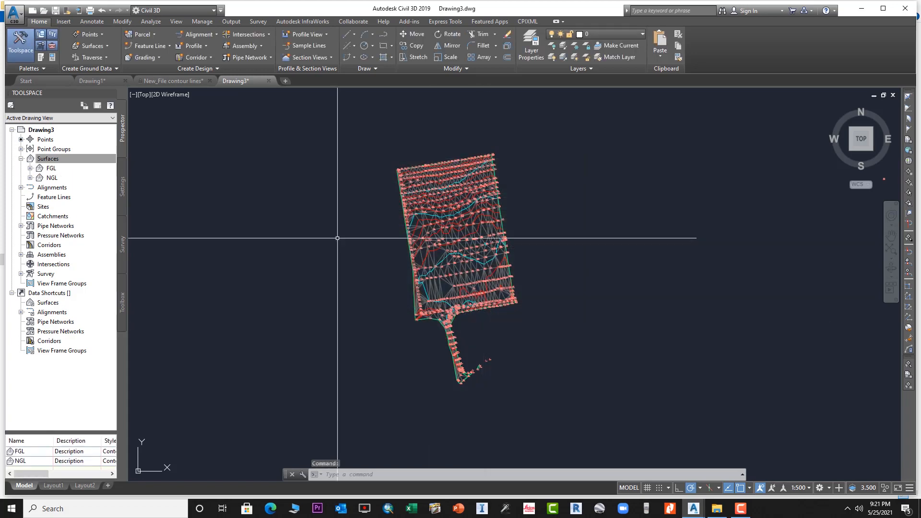
Add the FGL point group to the definition of the FGL surface.
click(30, 169)
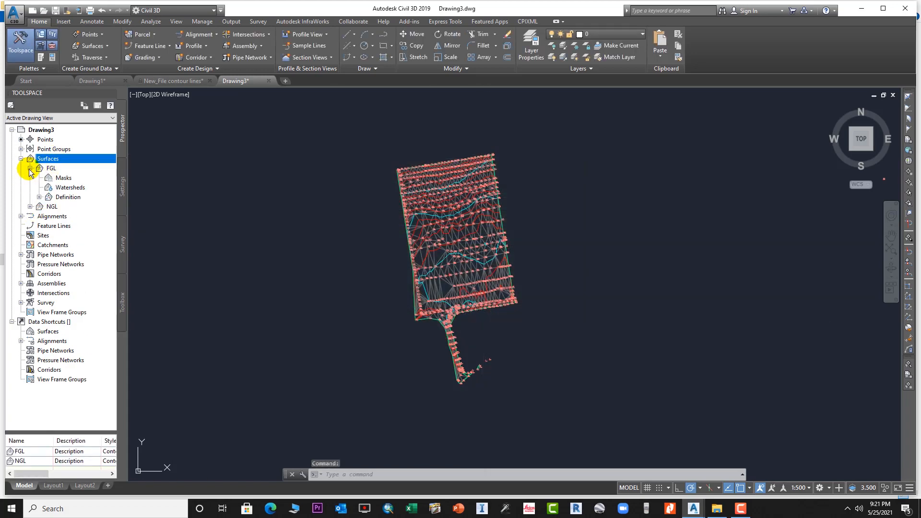
click(39, 197)
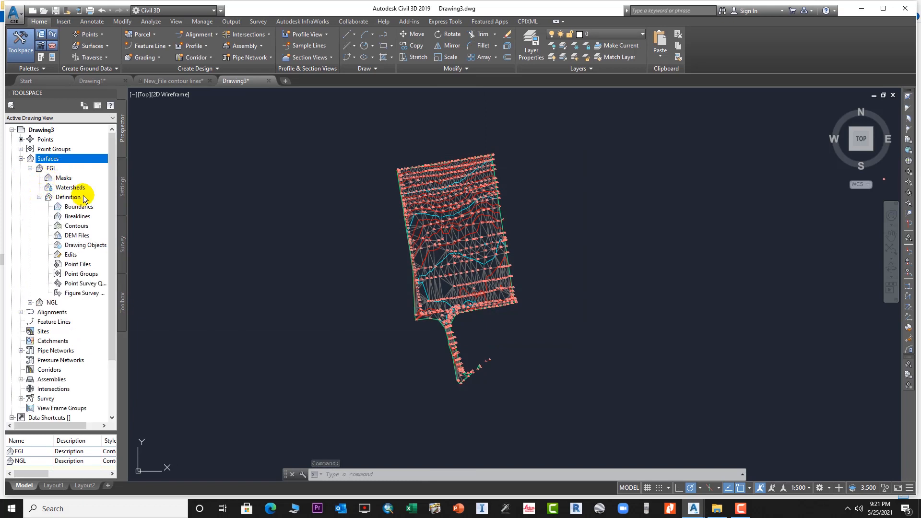
click(76, 273)
right_click(86, 276)
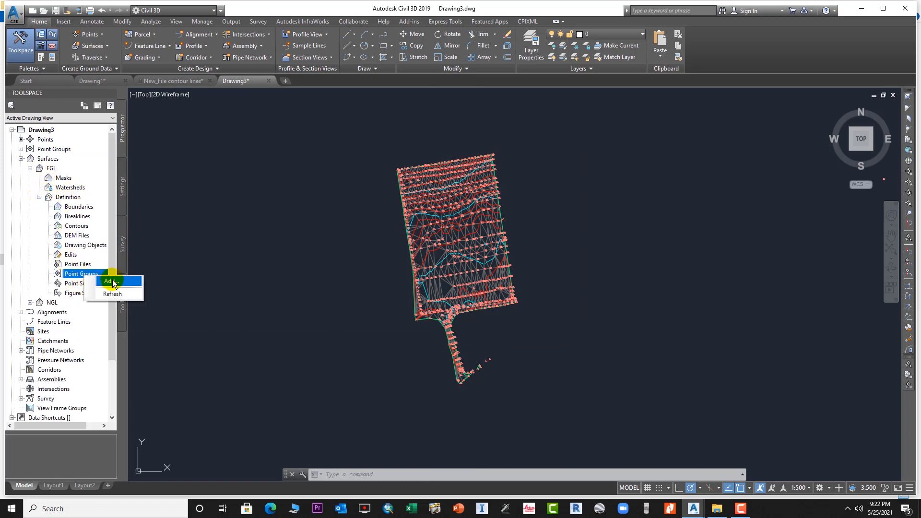
click(113, 282)
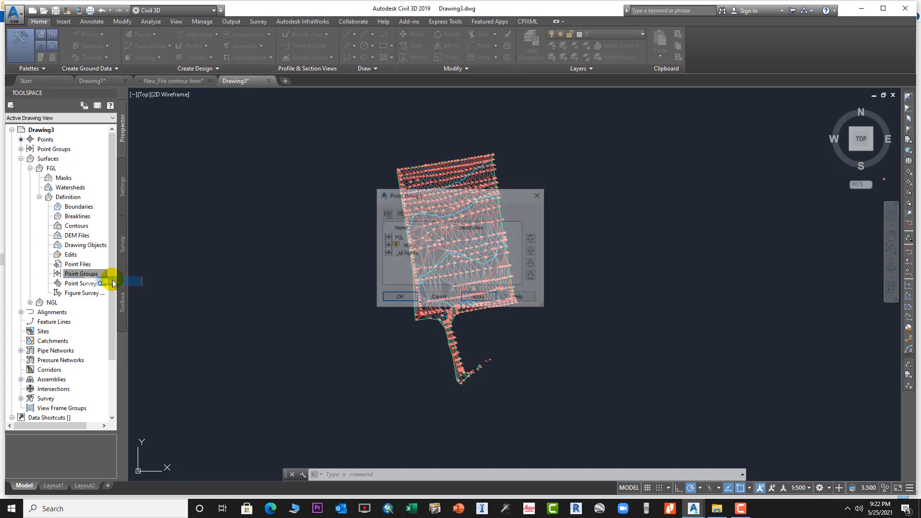
click(395, 238)
click(480, 298)
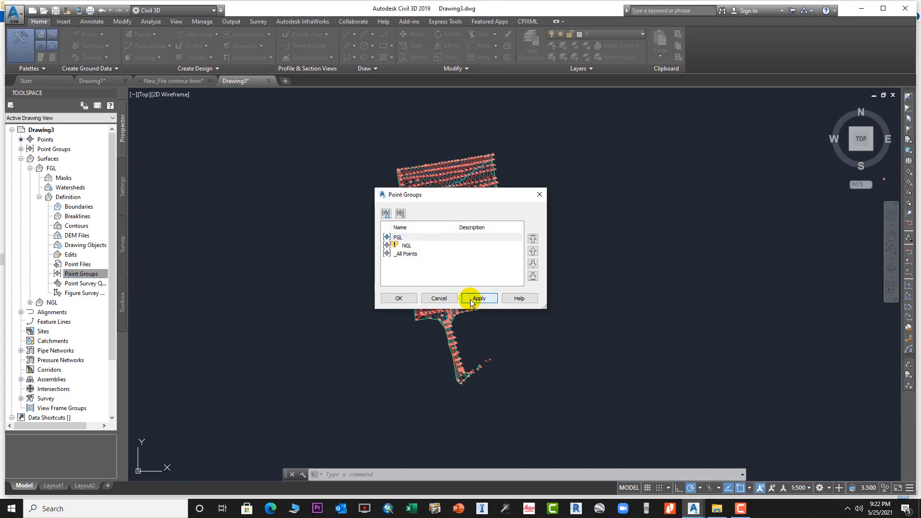
click(399, 298)
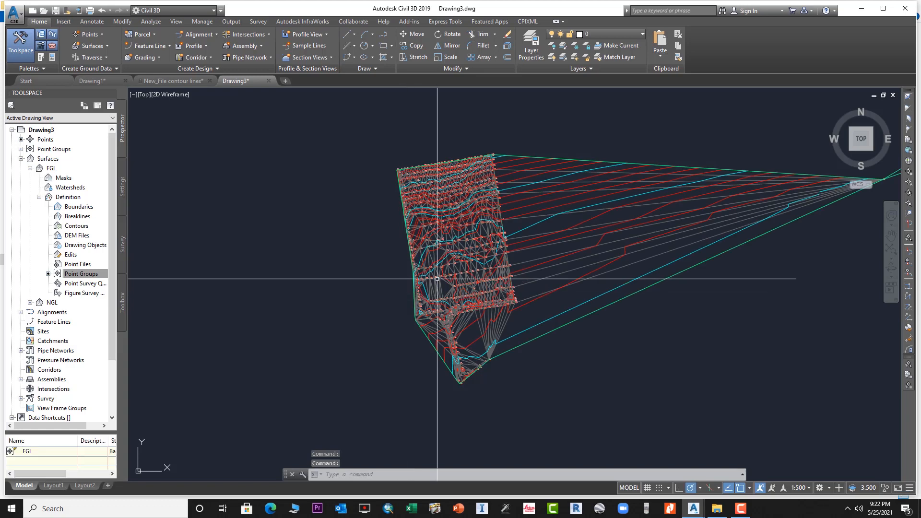
Undo adding the FGL point group to the FGL surface.
middle_drag(735, 213, 439, 236)
scroll(522, 232, down, 4)
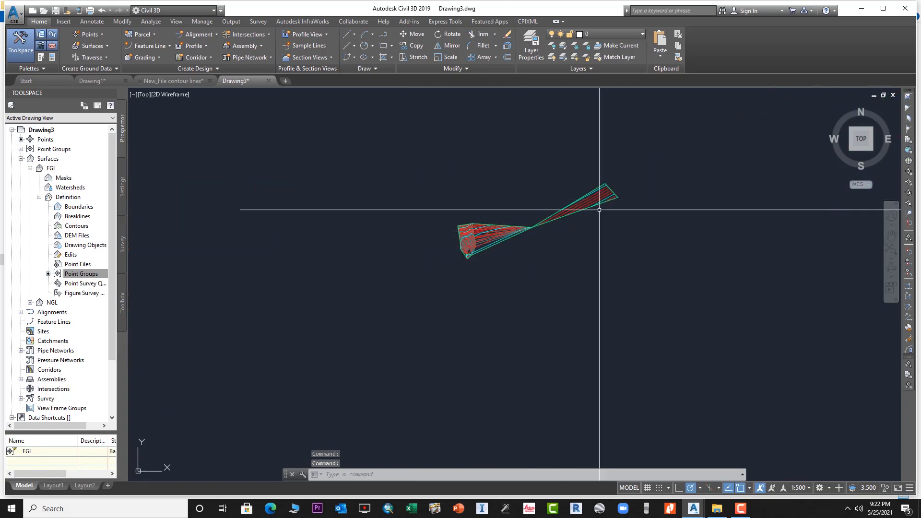
key(ctrl+z)
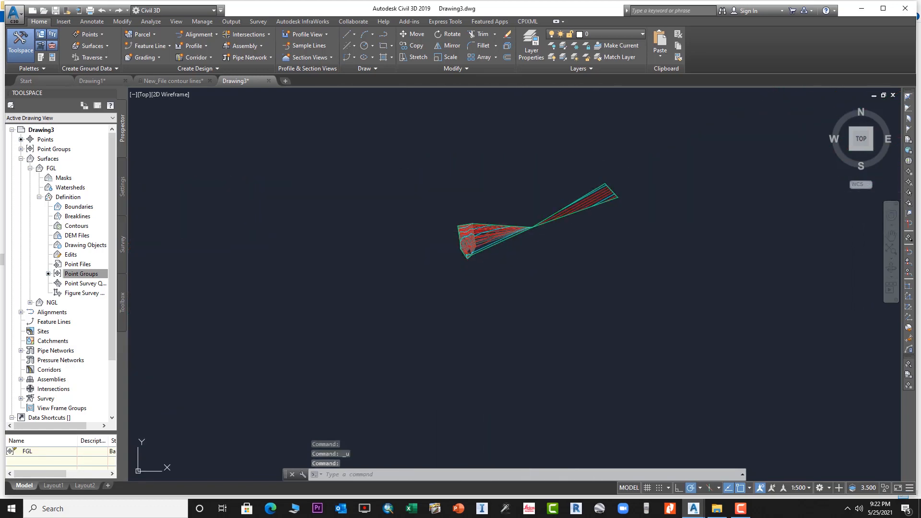
key(ctrl+z)
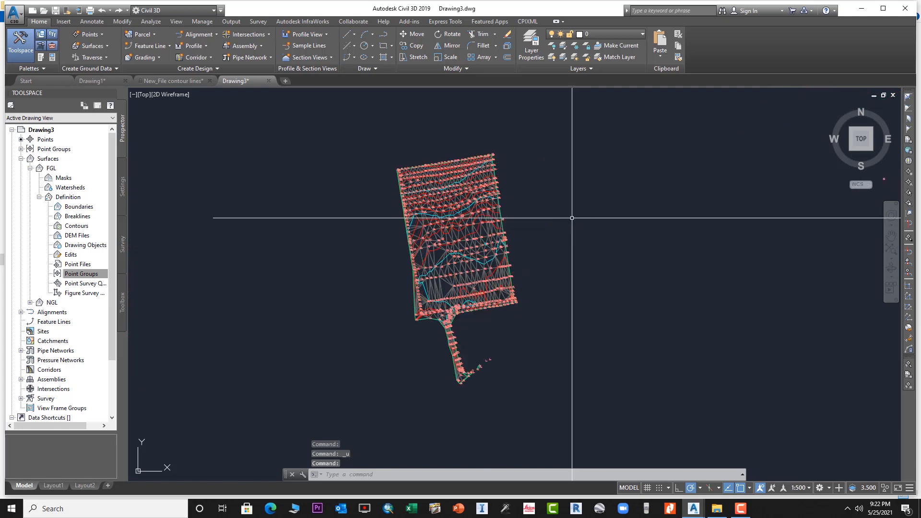
Delete the stray survey points lying far northeast of the main site.
scroll(541, 263, down, 6)
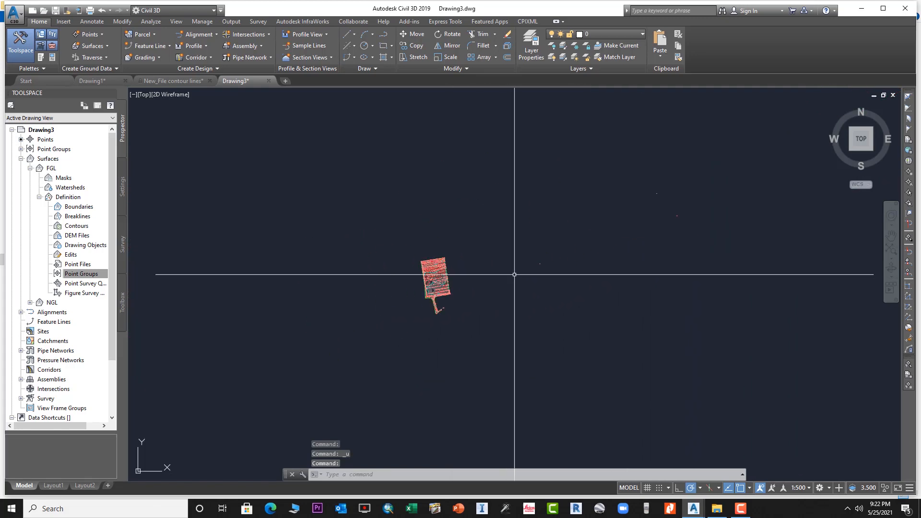
click(689, 335)
click(550, 233)
key(Delete)
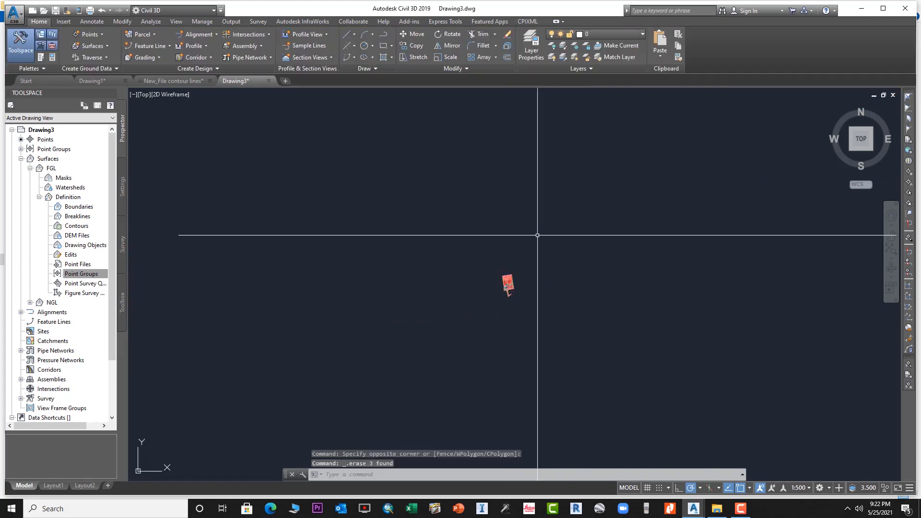
Add the FGL point group to the FGL surface definition again.
click(68, 274)
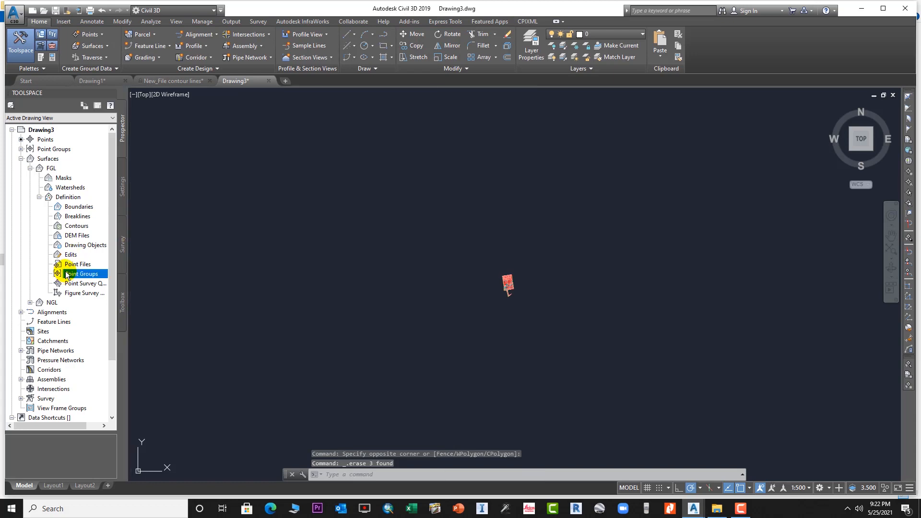
right_click(72, 274)
click(91, 278)
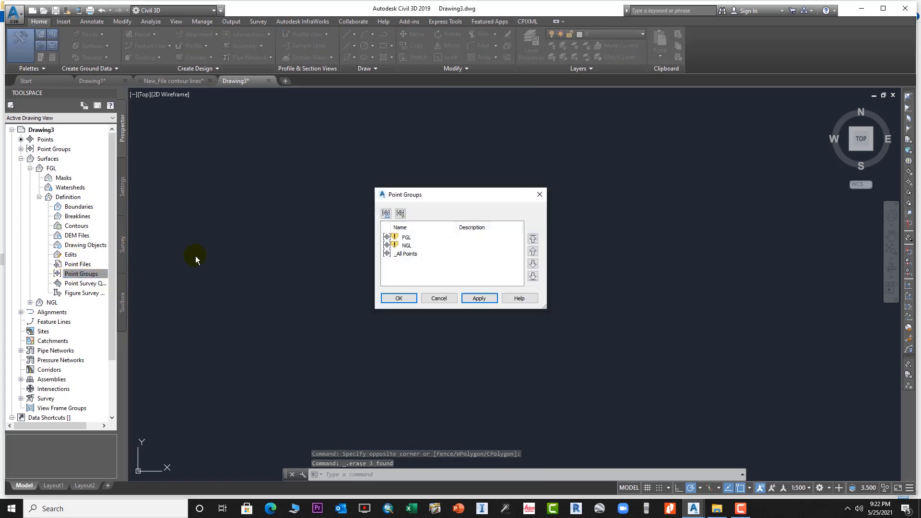
click(407, 238)
click(479, 298)
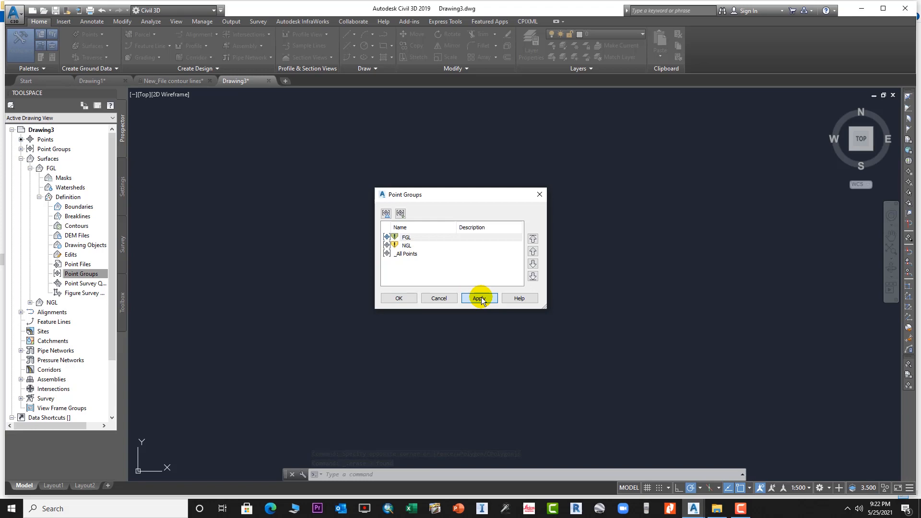
click(401, 298)
Examine which triangles near the site's southern edge belong to the NGL and FGL surfaces.
scroll(516, 283, up, 5)
middle_drag(461, 279, 442, 201)
scroll(464, 213, up, 2)
scroll(436, 243, down, 1)
scroll(465, 258, up, 3)
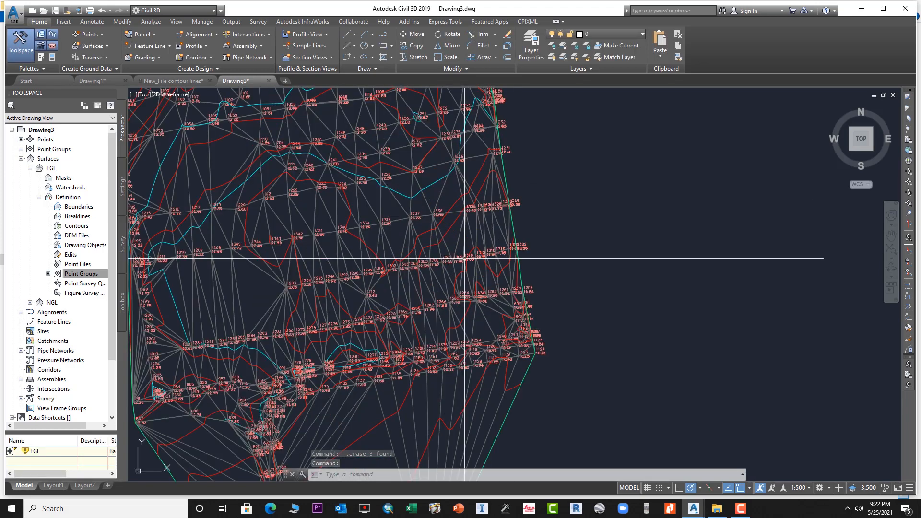
click(464, 207)
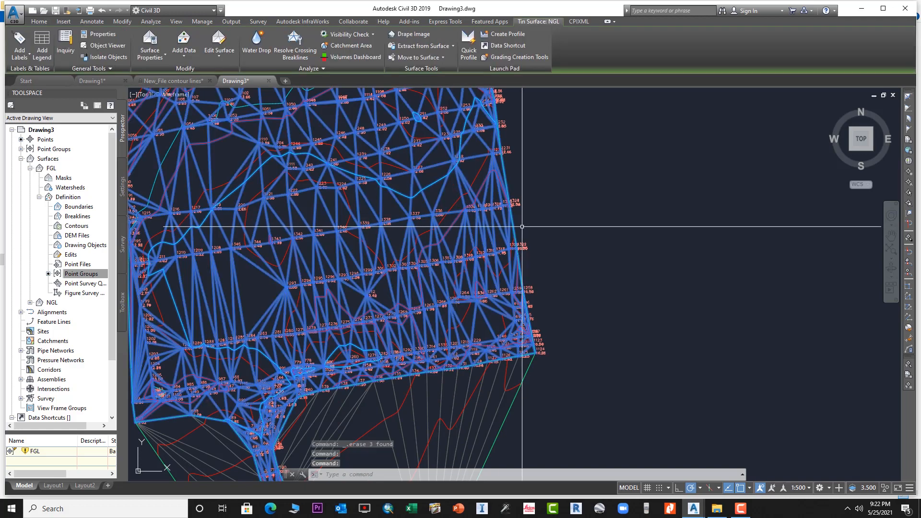
key(Escape)
scroll(531, 247, down, 3)
scroll(414, 268, up, 3)
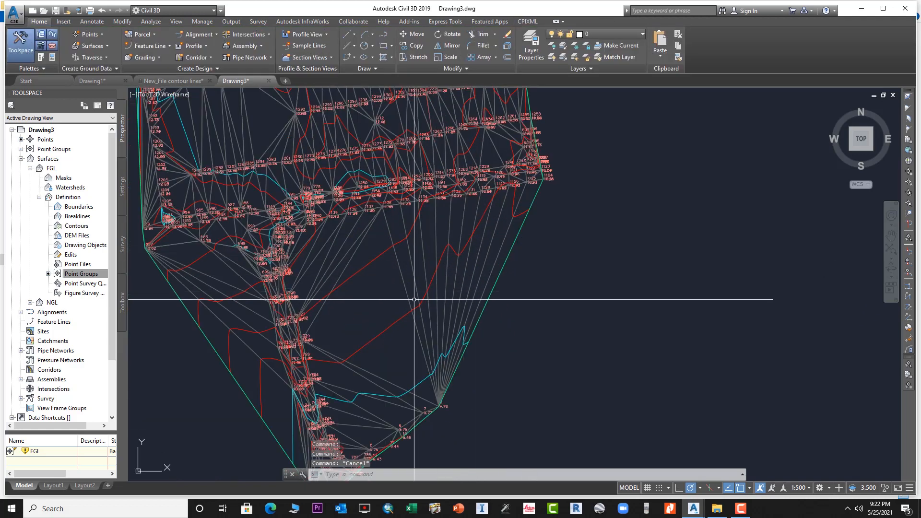
click(414, 319)
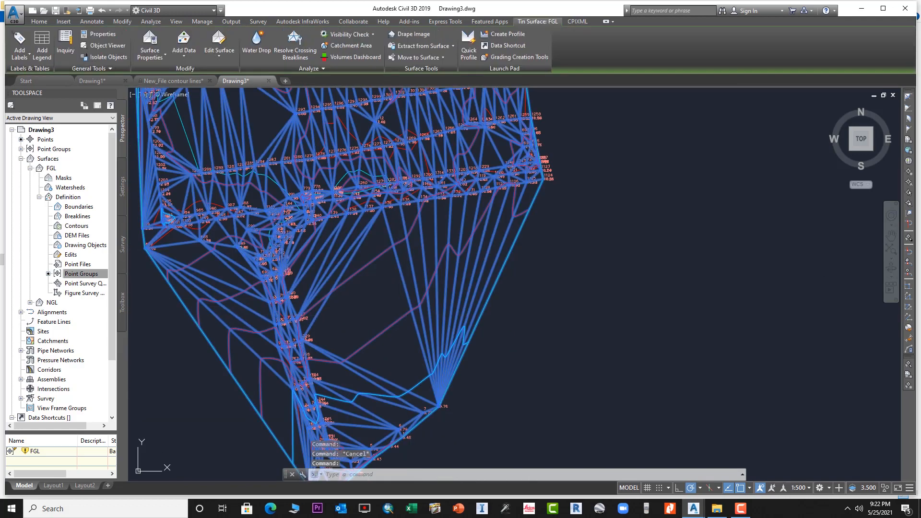
key(Escape)
Delete the long FGL triangle edges spanning the empty areas on both sides of the southern access strip.
click(372, 259)
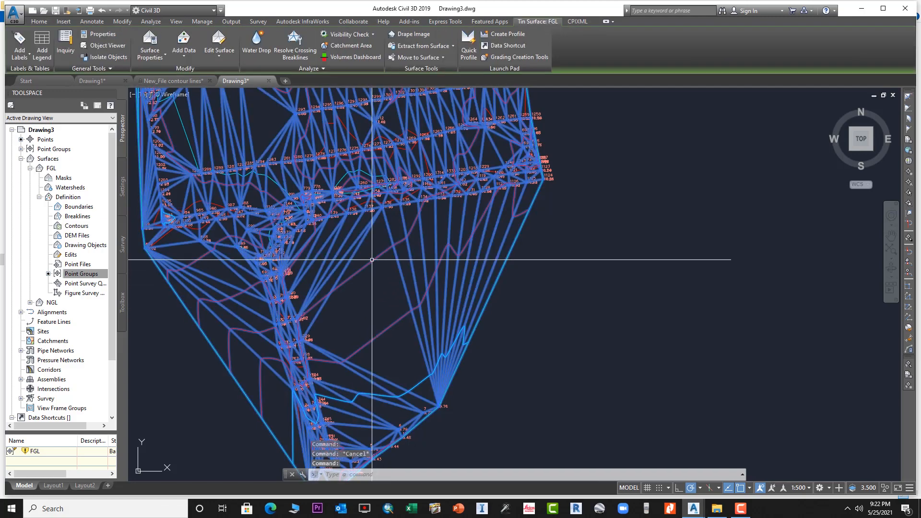
click(218, 48)
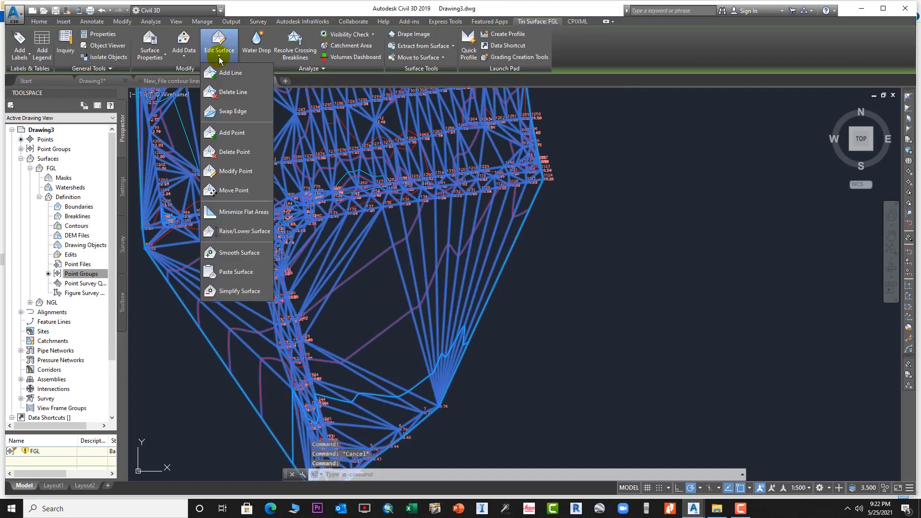
click(234, 92)
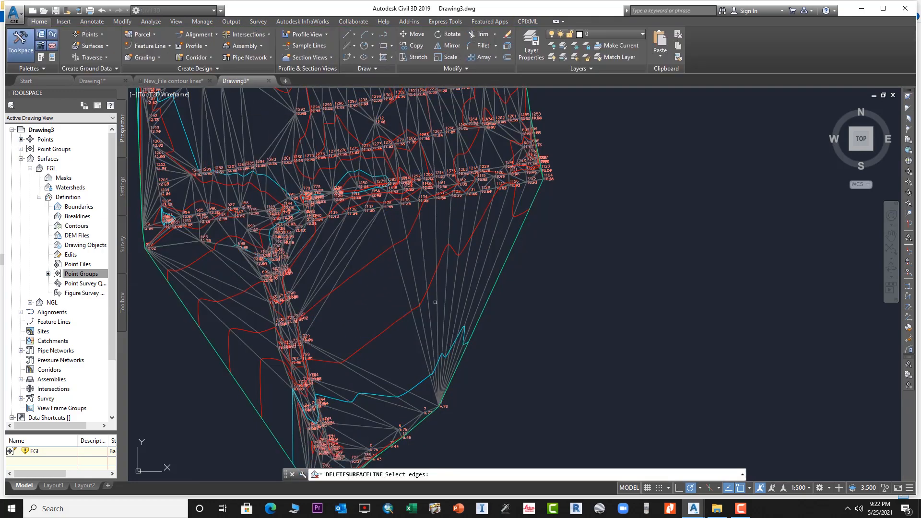
click(489, 280)
click(484, 280)
click(474, 286)
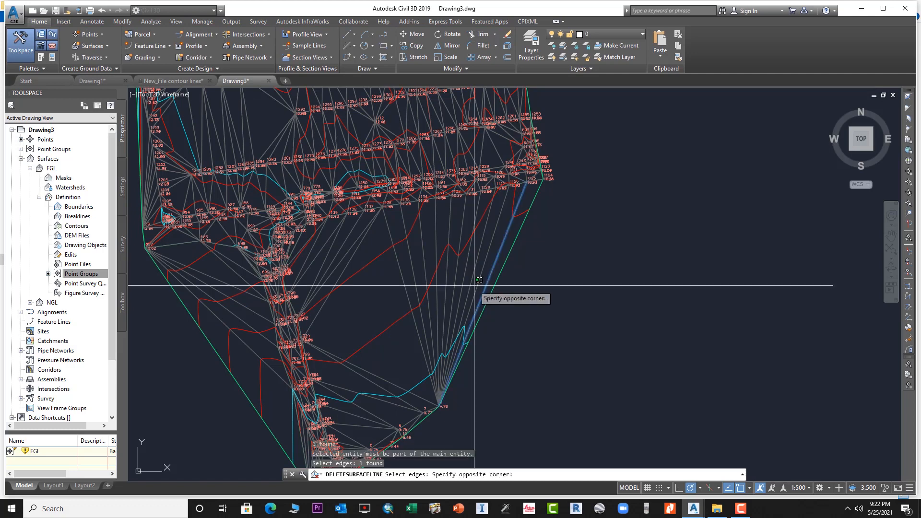
click(474, 285)
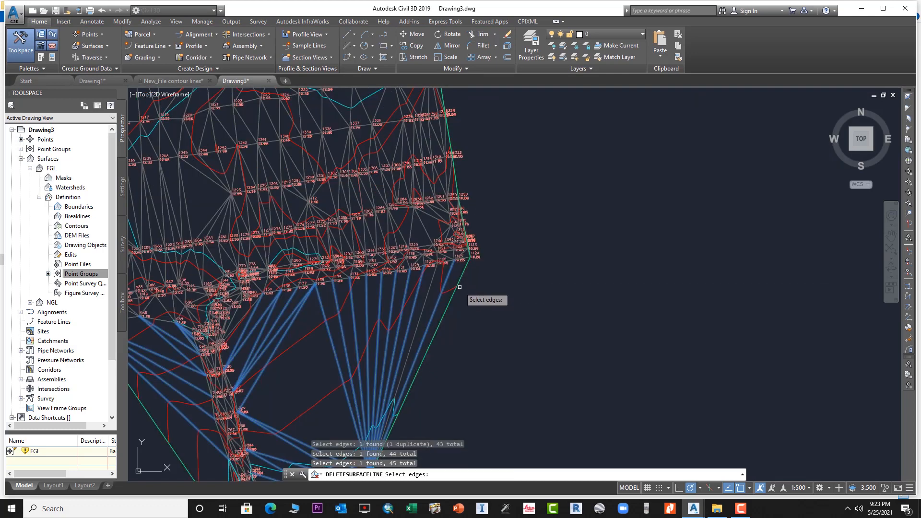
key(Return)
scroll(456, 307, down, 3)
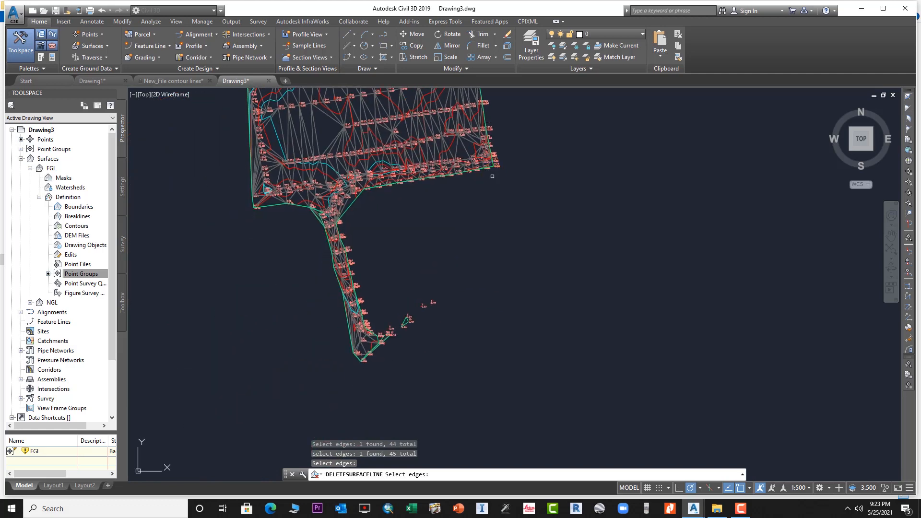
key(Escape)
click(476, 324)
key(Escape)
key(Escape)
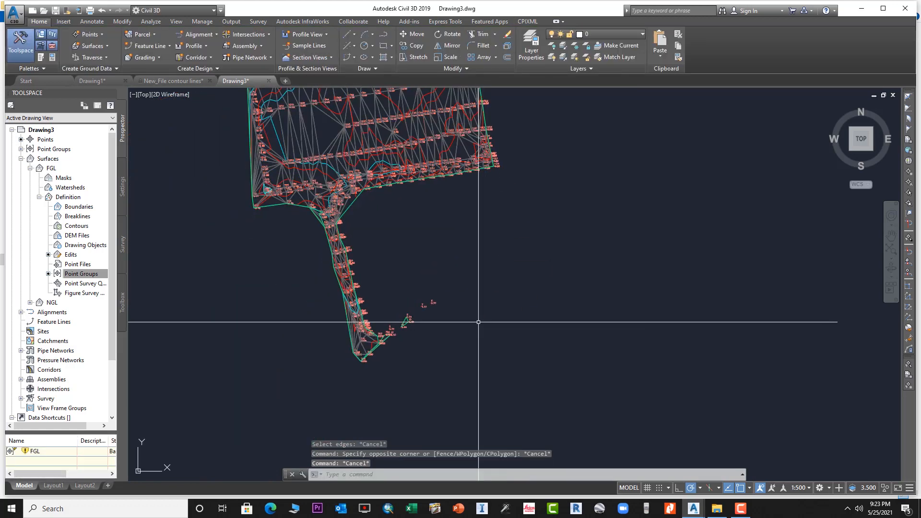
Delete the two outermost stray survey points northeast of the access strip's southern end.
click(426, 312)
click(419, 303)
mouse_move(421, 300)
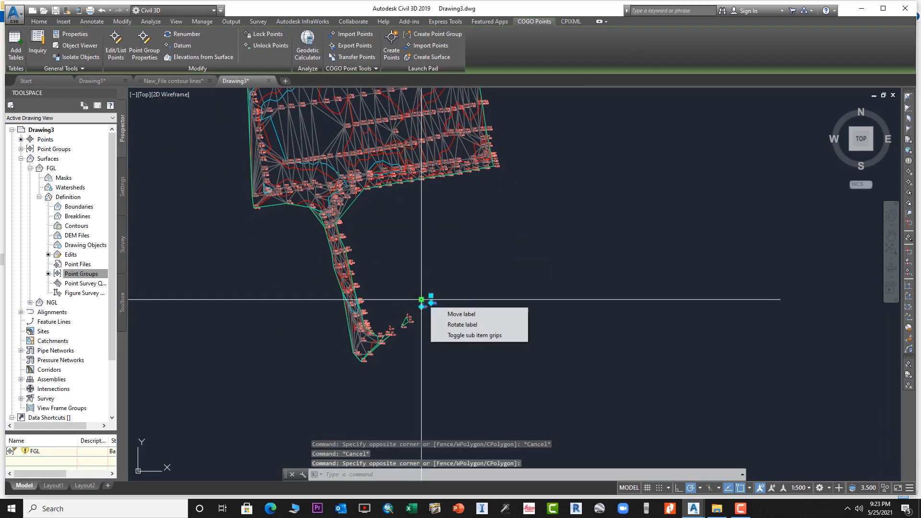
key(Delete)
Edit the FGL surface's Contours 1m and 5m (Design) style and set the major contour color to magenta.
middle_drag(453, 350, 571, 280)
scroll(573, 281, down, 2)
middle_drag(570, 206, 551, 345)
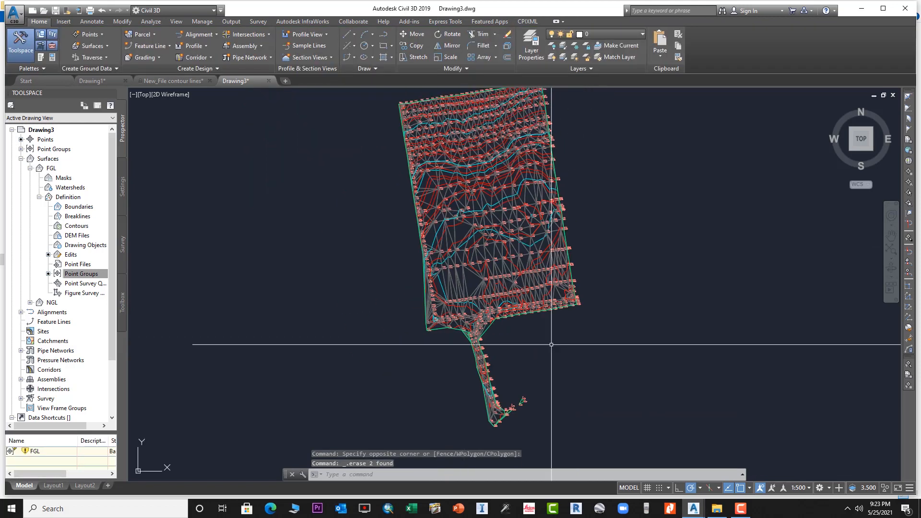
scroll(548, 235, up, 1)
middle_drag(566, 279, 526, 228)
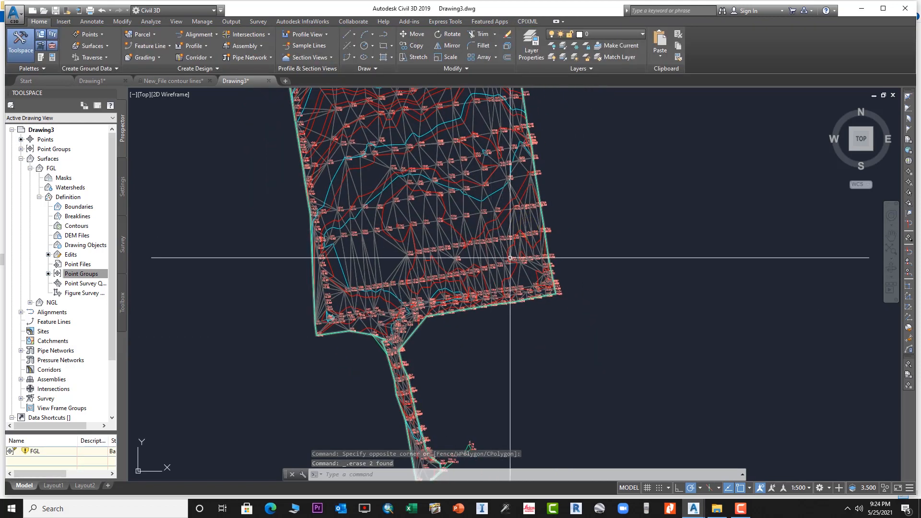
scroll(510, 257, up, 2)
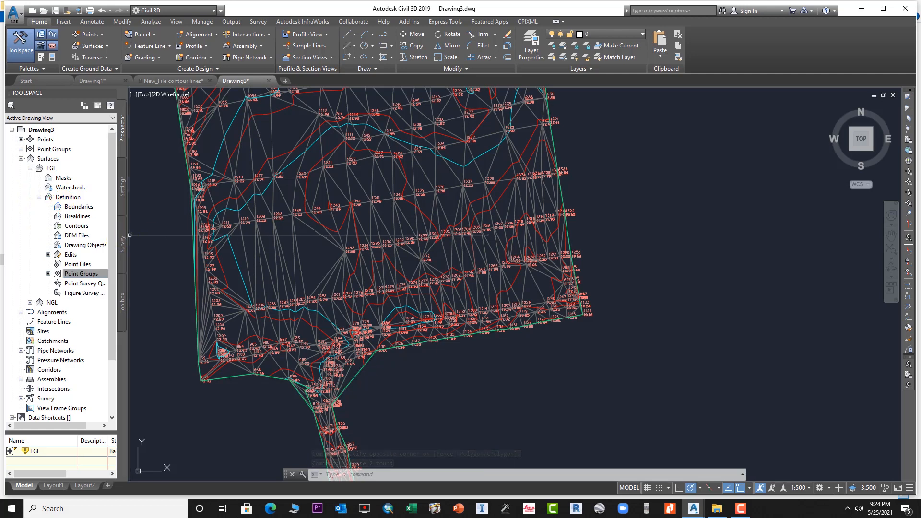
click(40, 198)
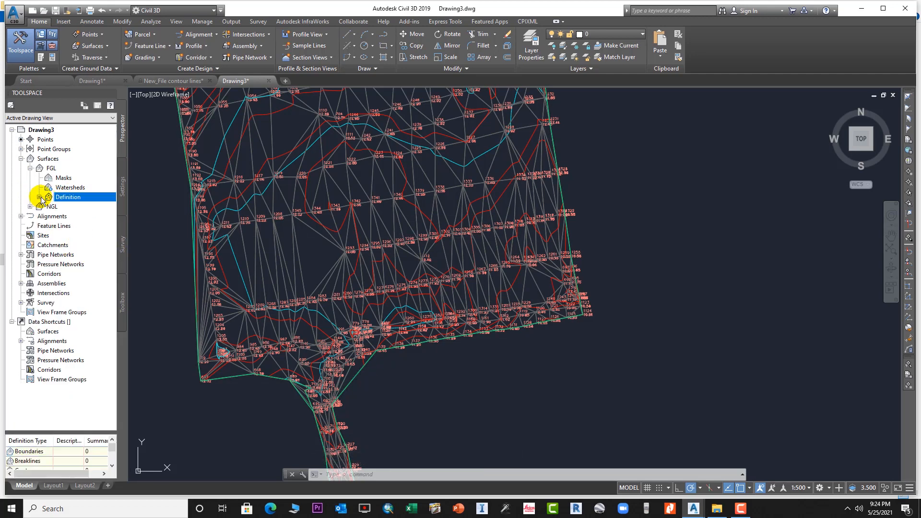
click(30, 168)
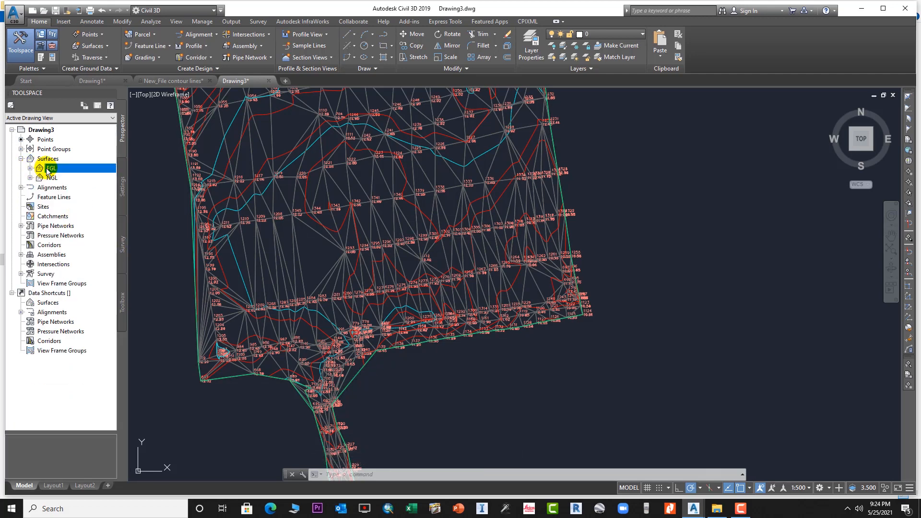
right_click(48, 172)
click(89, 183)
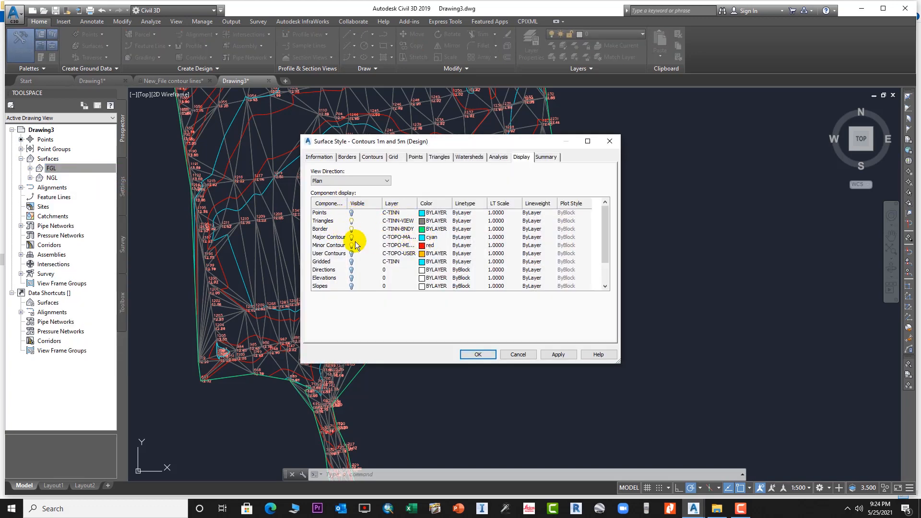
click(424, 240)
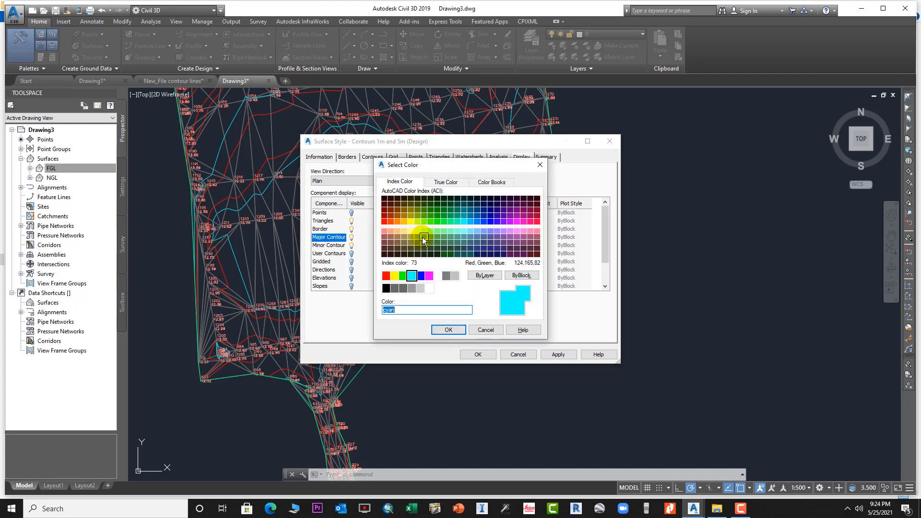
click(428, 278)
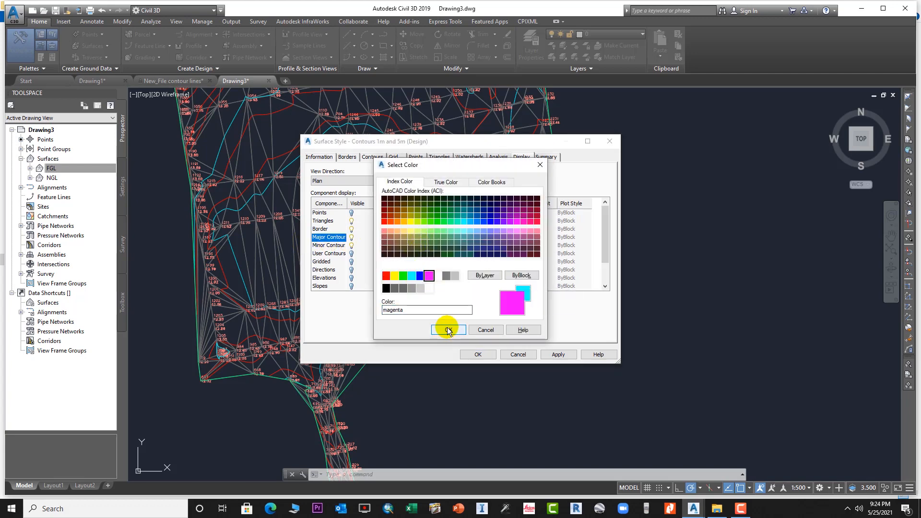
click(449, 331)
Set the style's minor contour color to yellow and apply the style changes.
click(422, 246)
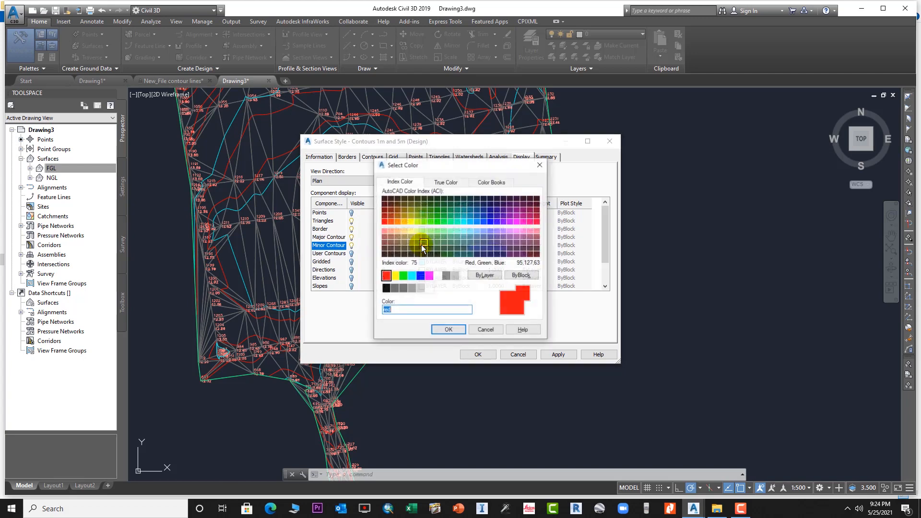
click(397, 276)
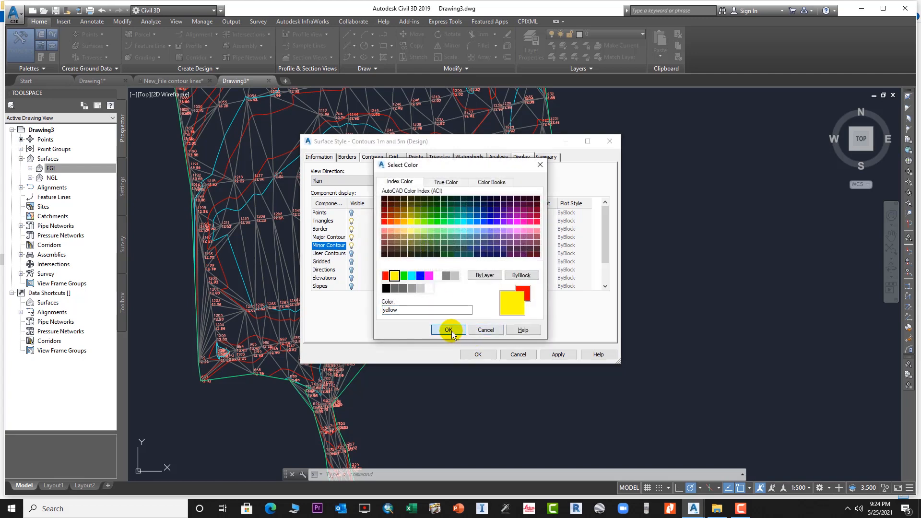
click(448, 331)
click(478, 355)
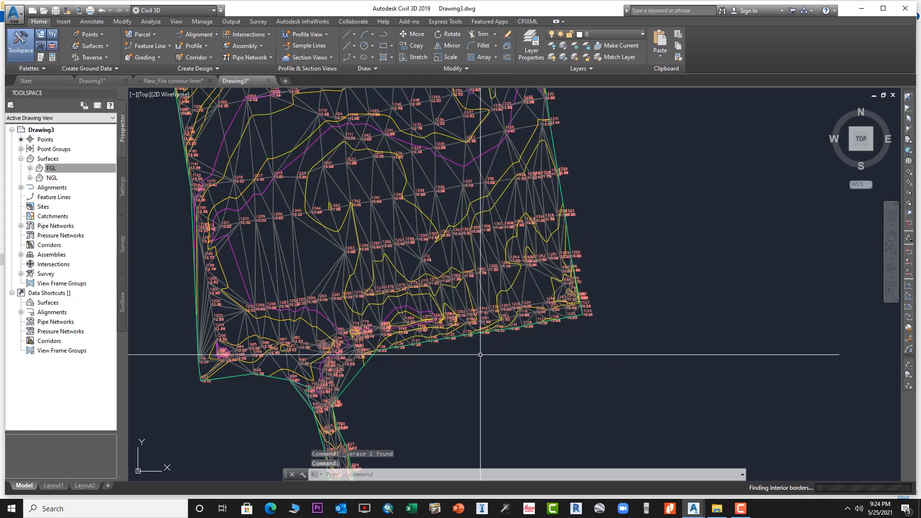
Examine the magenta and yellow contours across the whole FGL surface.
scroll(514, 257, down, 3)
scroll(539, 275, up, 3)
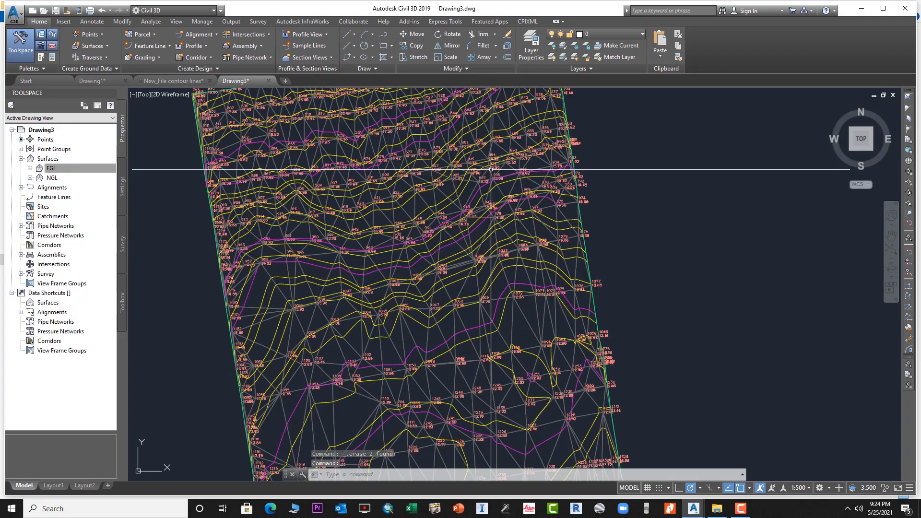
scroll(451, 242, down, 3)
scroll(451, 242, up, 4)
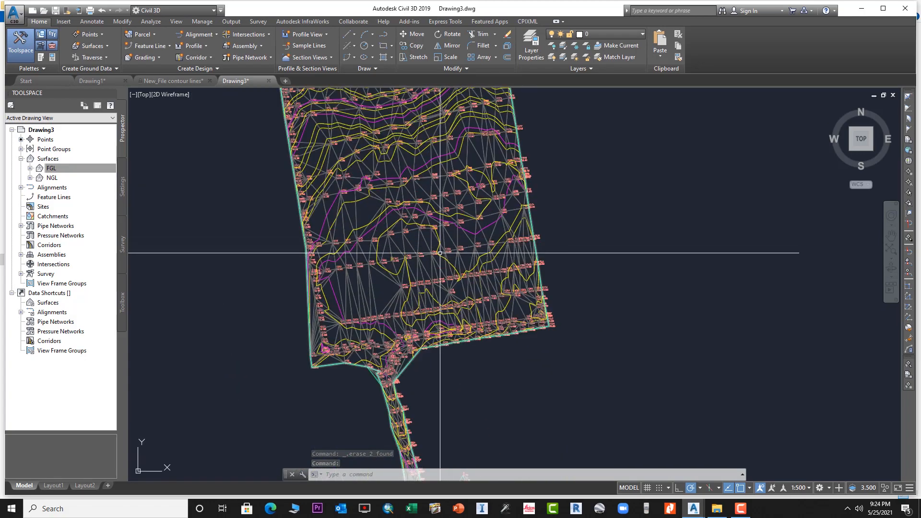
scroll(403, 229, down, 3)
scroll(471, 228, up, 2)
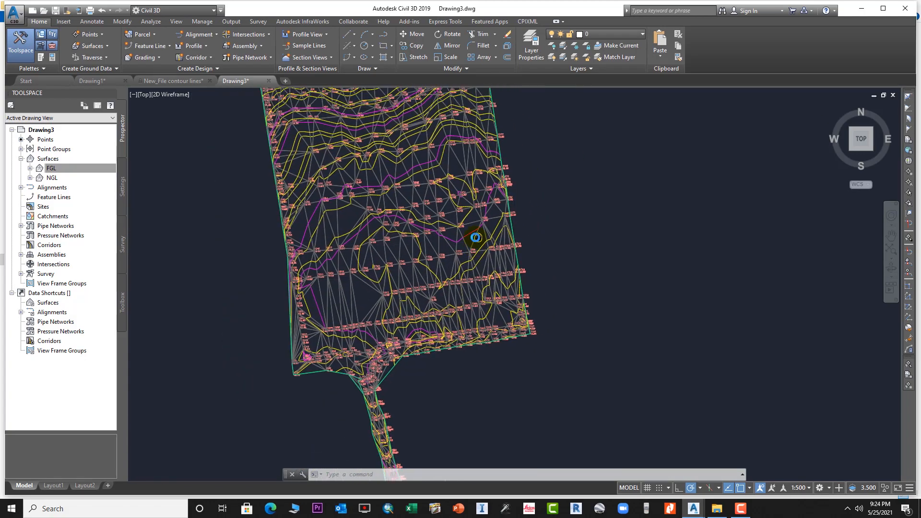
scroll(441, 263, down, 1)
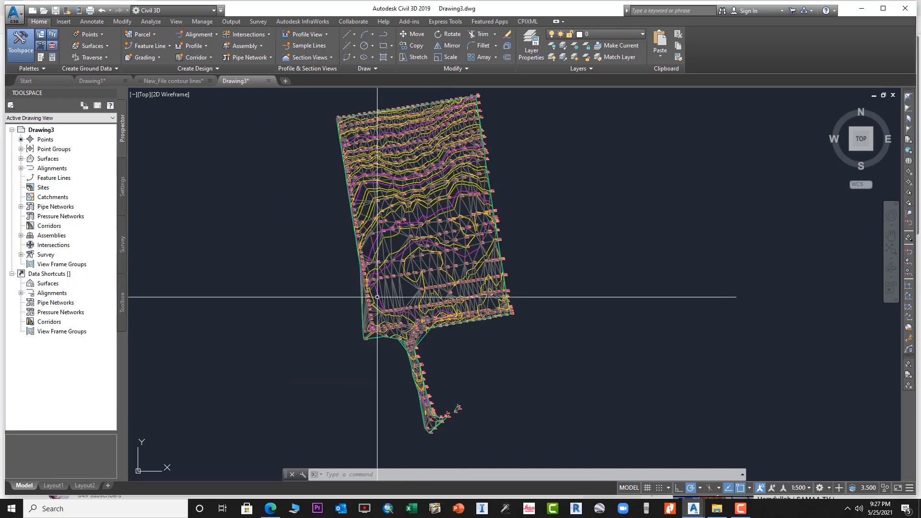
Start a new TIN volume surface in the Volumes Dashboard for the FGL surface.
click(422, 243)
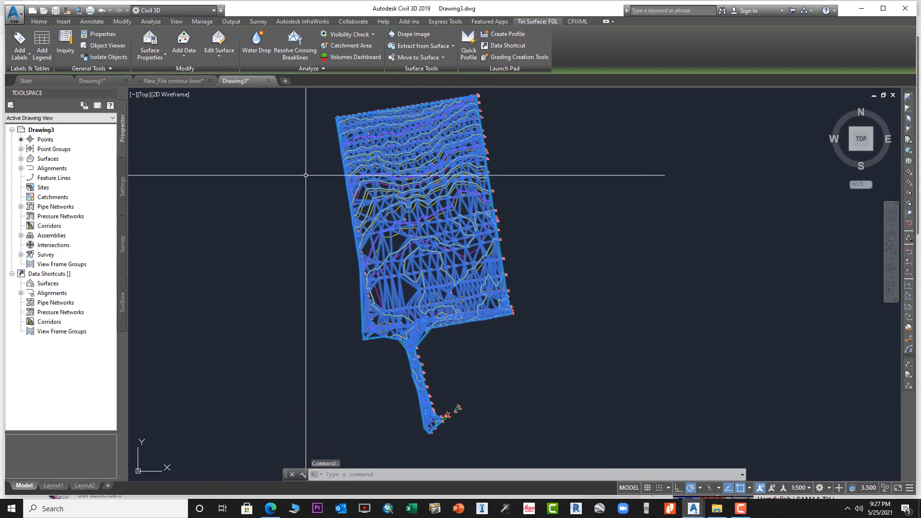
click(356, 59)
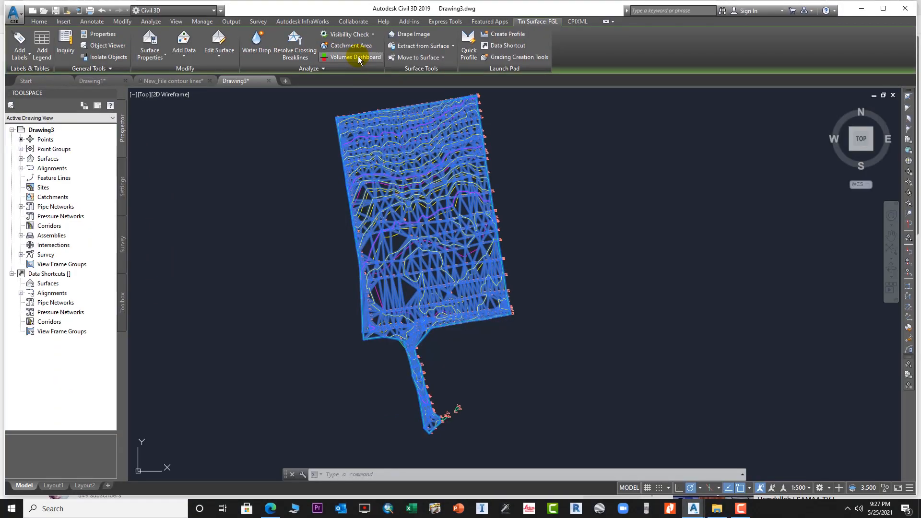
click(358, 59)
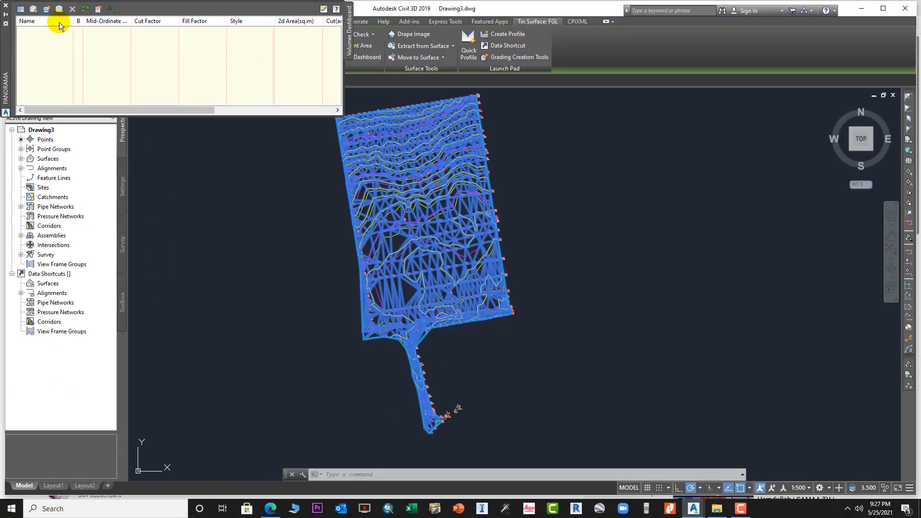
click(19, 10)
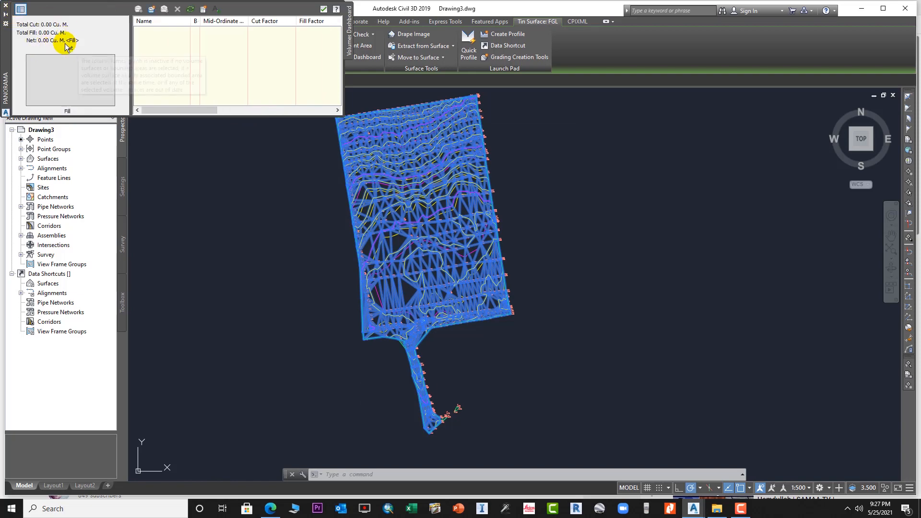
click(152, 11)
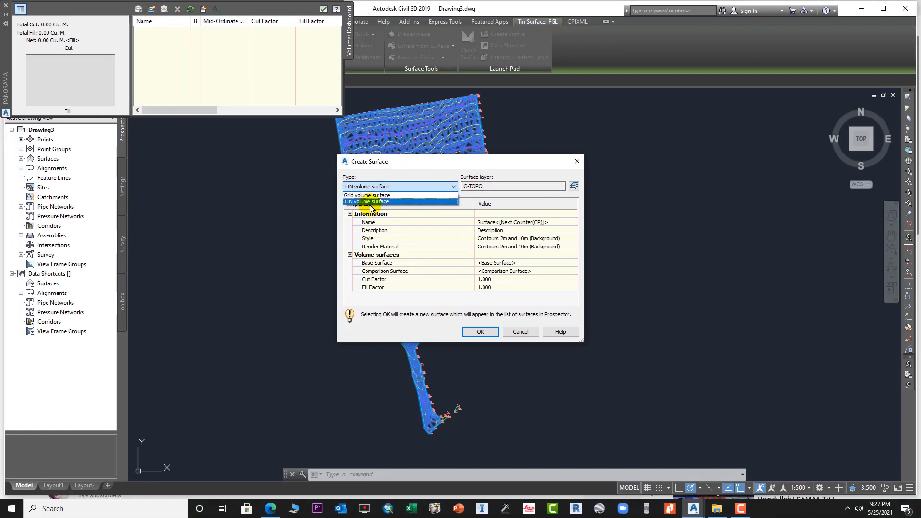
click(363, 202)
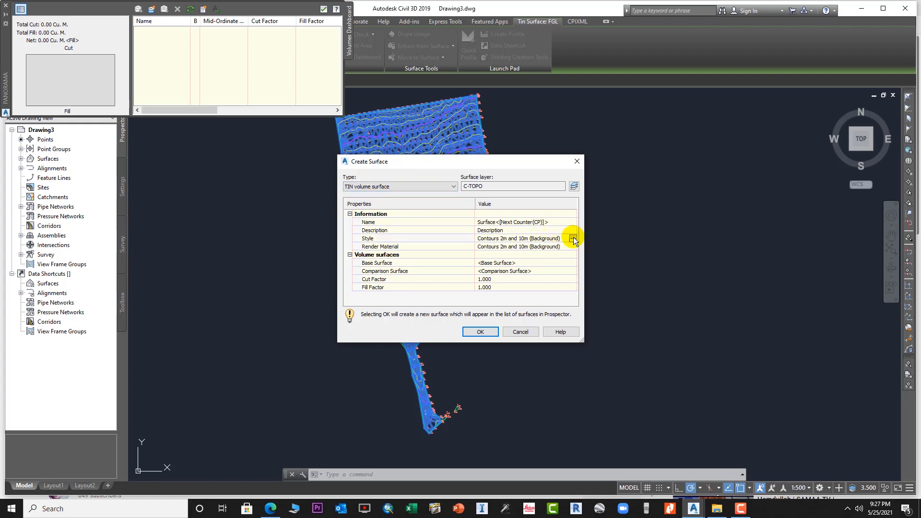
Set the new volume surface's style to Contours 1m and 5m (Design).
click(574, 238)
click(480, 248)
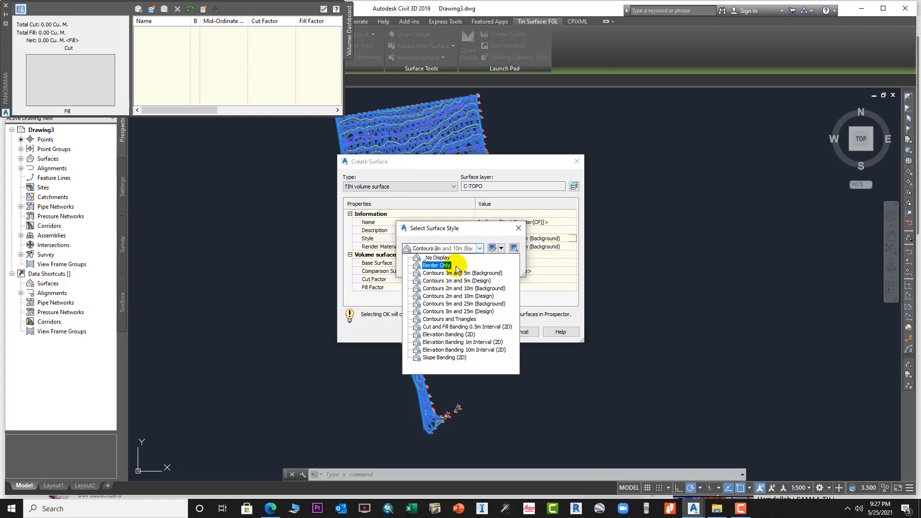
click(467, 281)
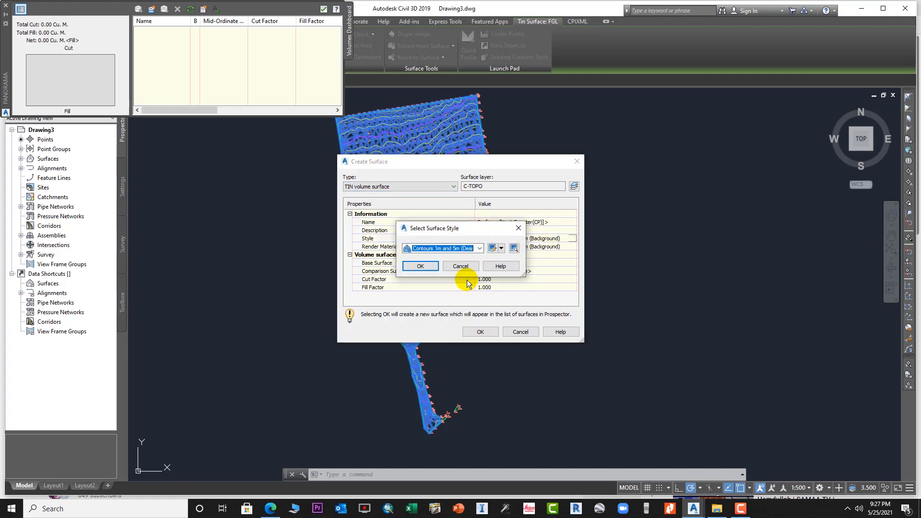
click(432, 267)
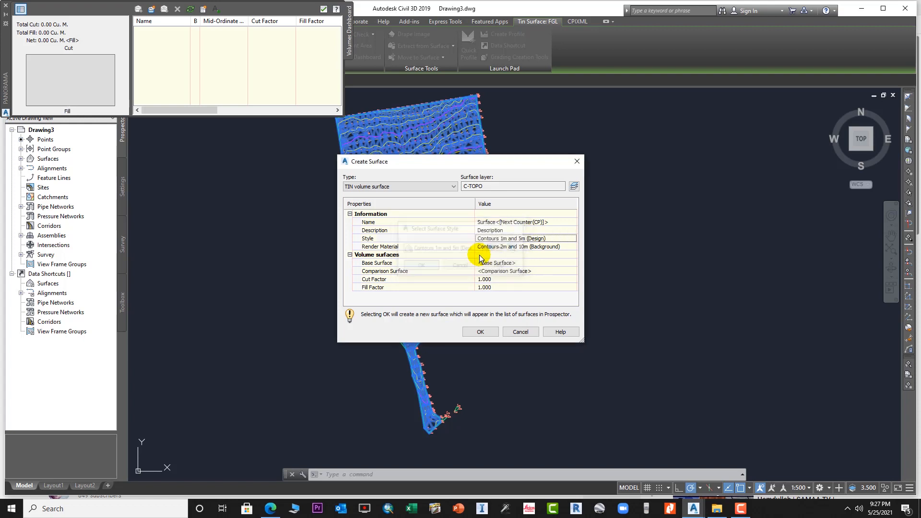
click(551, 246)
click(571, 247)
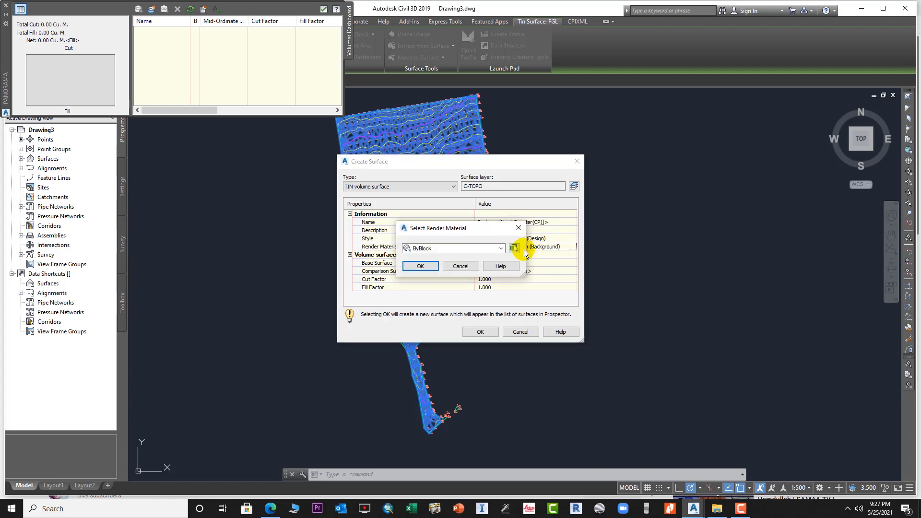
click(481, 247)
click(482, 247)
click(518, 228)
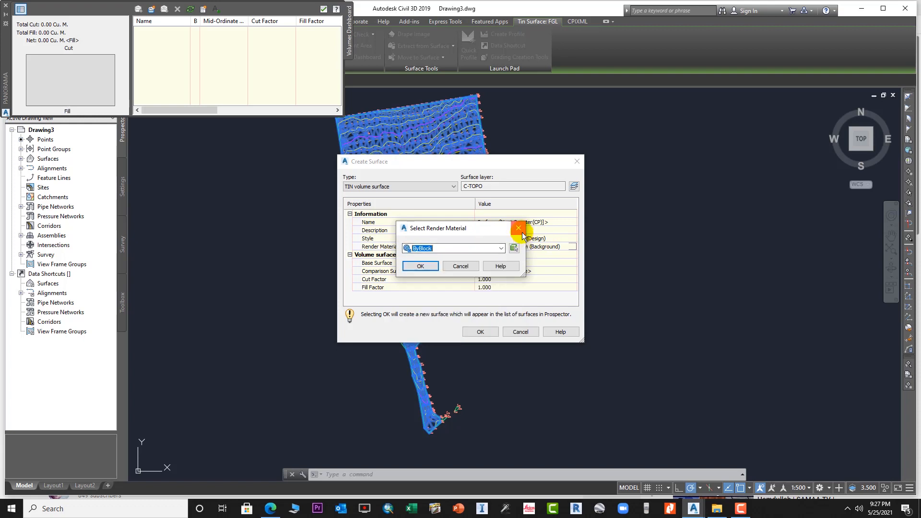
Reselect Contours 1m and 5m (Design) as the volume surface's style and accept it.
click(562, 239)
click(571, 239)
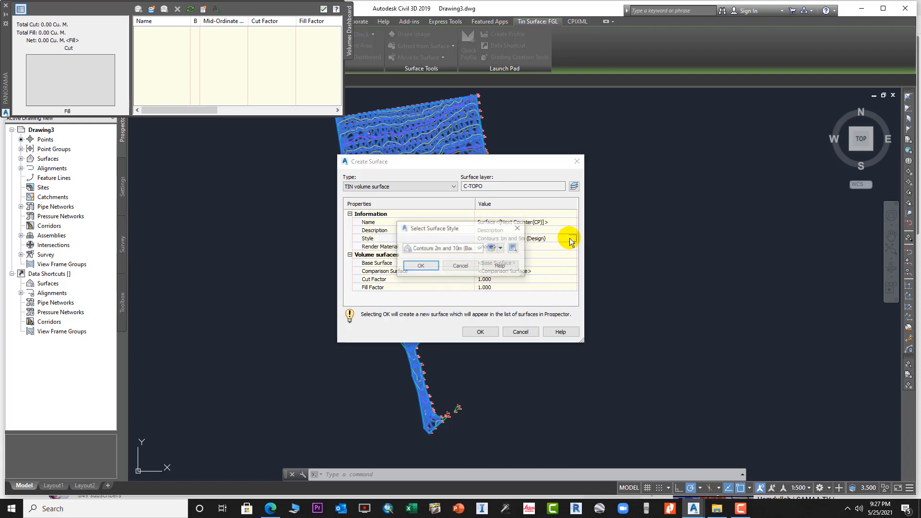
click(479, 248)
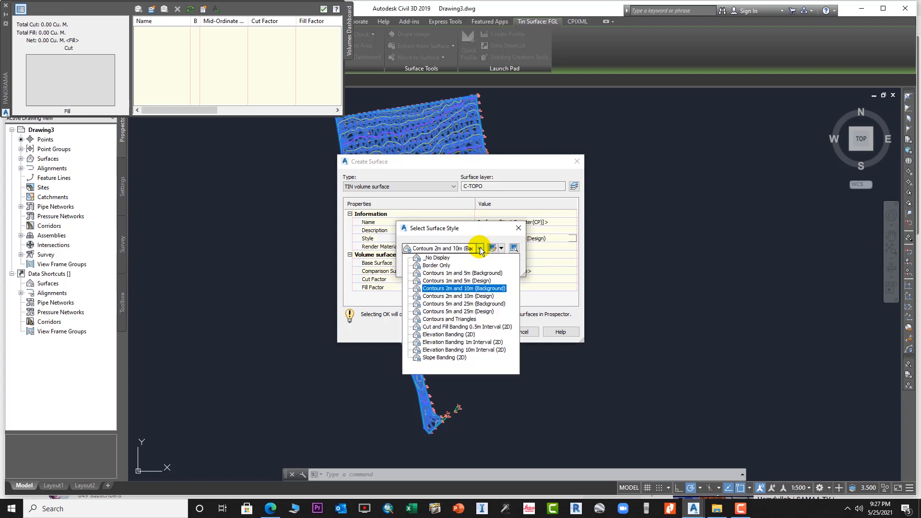
click(462, 282)
click(413, 263)
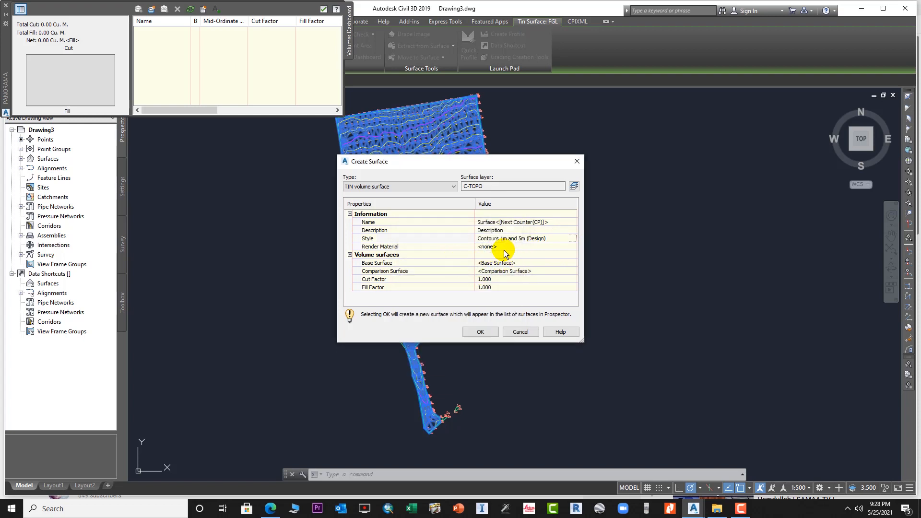
Assign NGL as the base surface of the new volume surface.
click(526, 262)
click(572, 263)
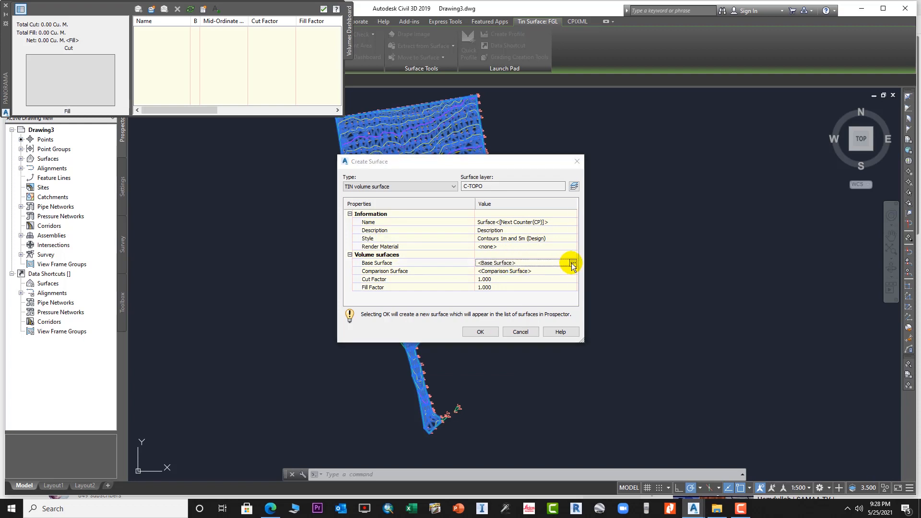
click(377, 224)
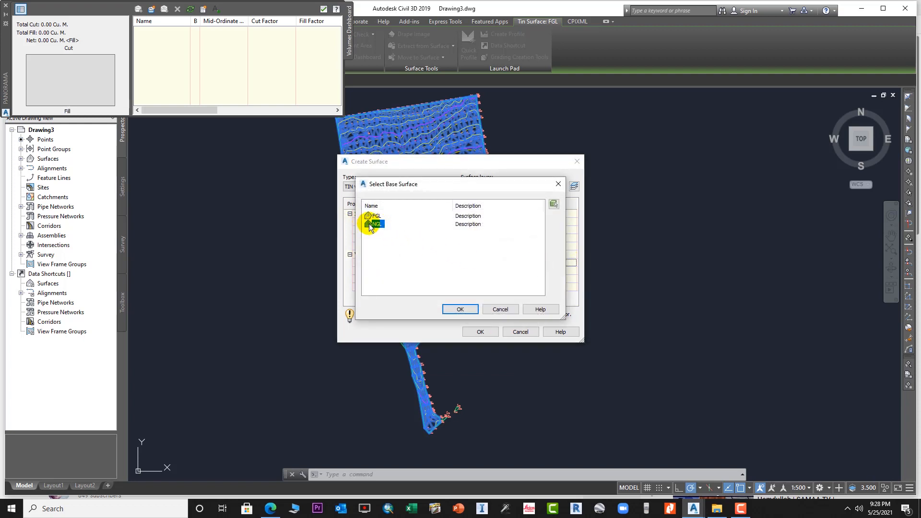
click(468, 309)
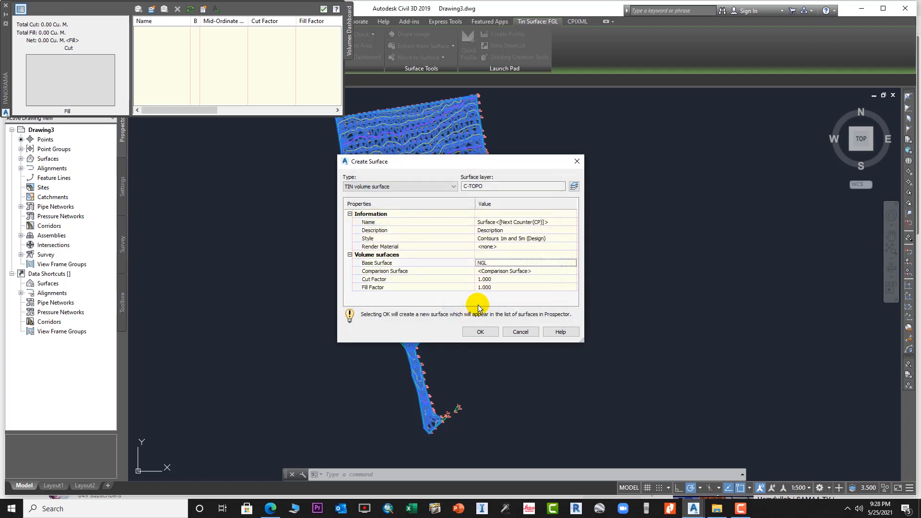
Assign FGL as the comparison surface and create the TIN volume surface.
click(538, 271)
click(573, 271)
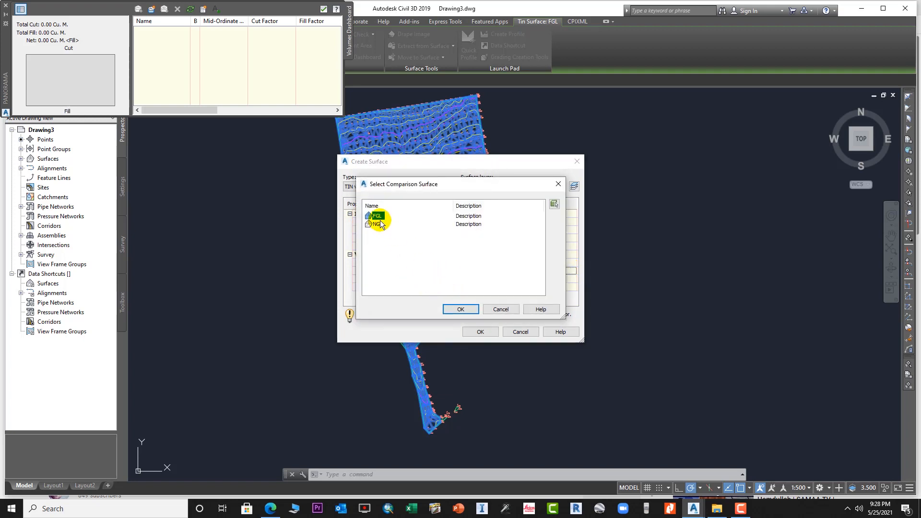
click(461, 309)
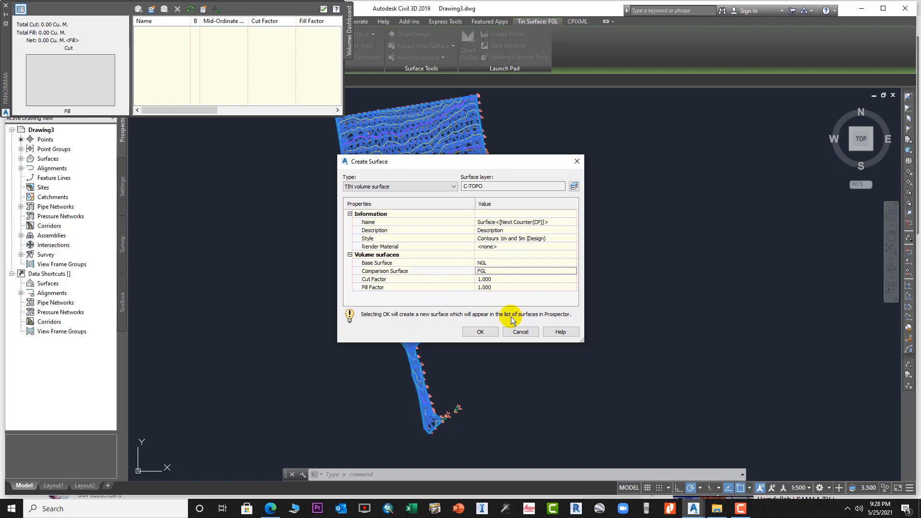
click(479, 332)
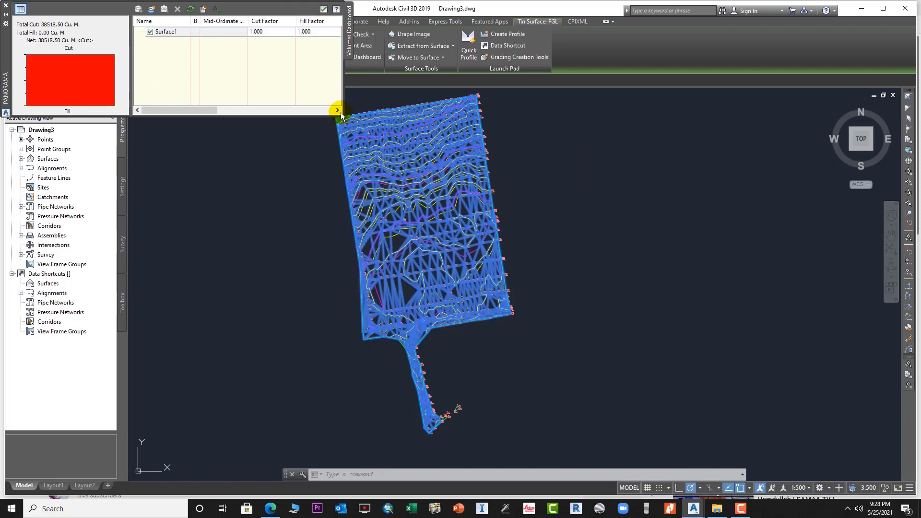
Widen the Volumes Dashboard to show all volume columns, and generate the cut/fill report in a maximized window.
drag(345, 105, 434, 124)
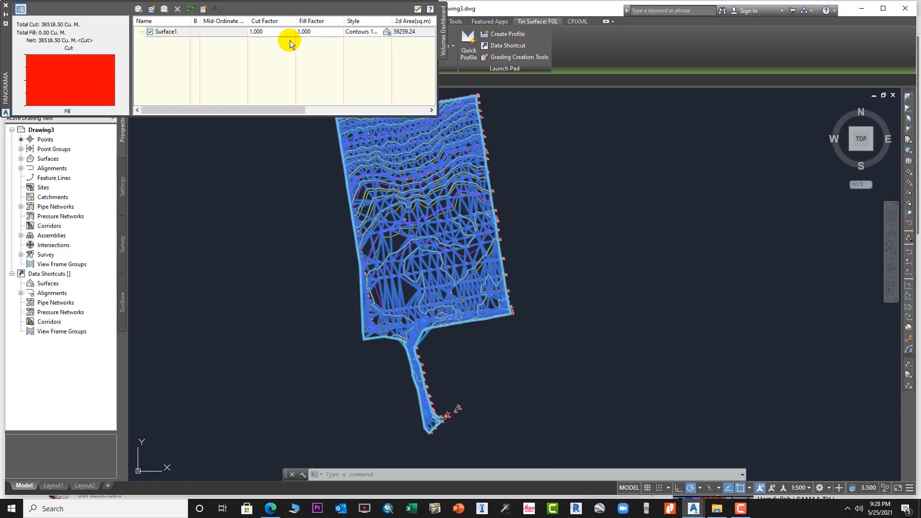
drag(438, 77, 798, 138)
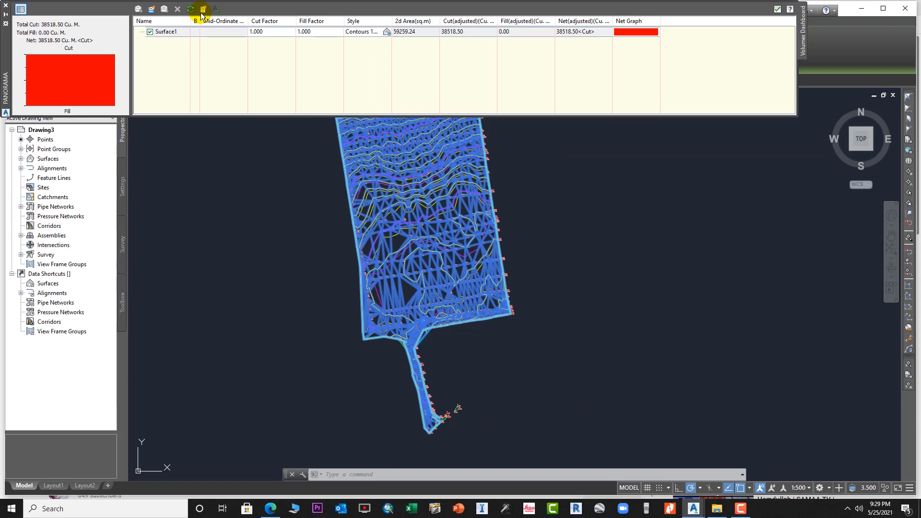
click(202, 10)
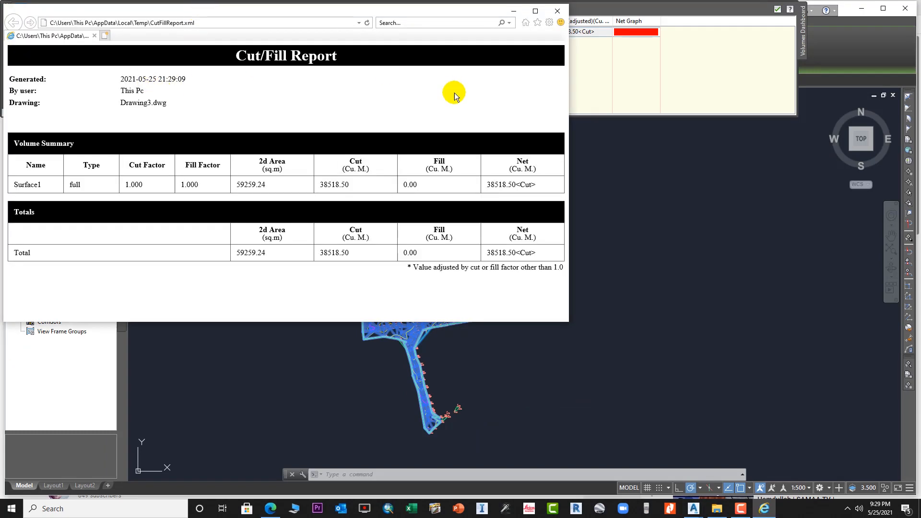
click(535, 12)
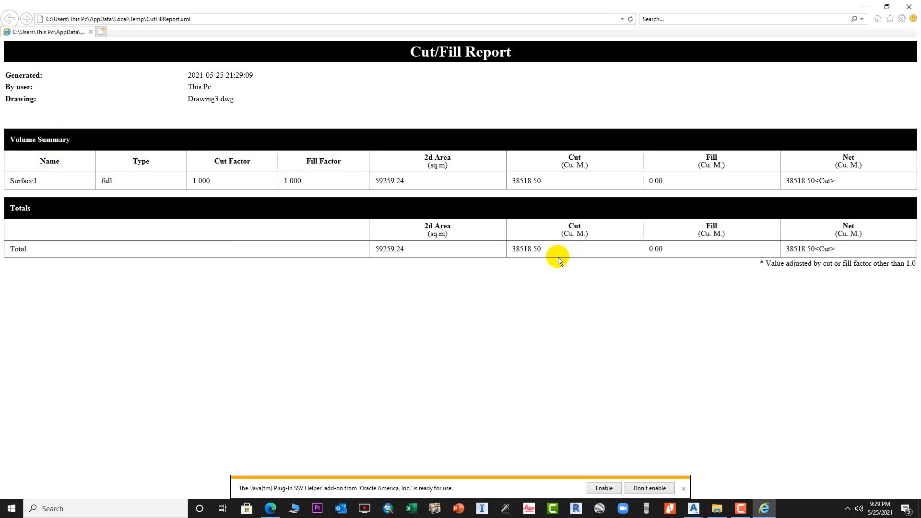
Switch to Word and create a blank document.
click(87, 509)
text(wo)
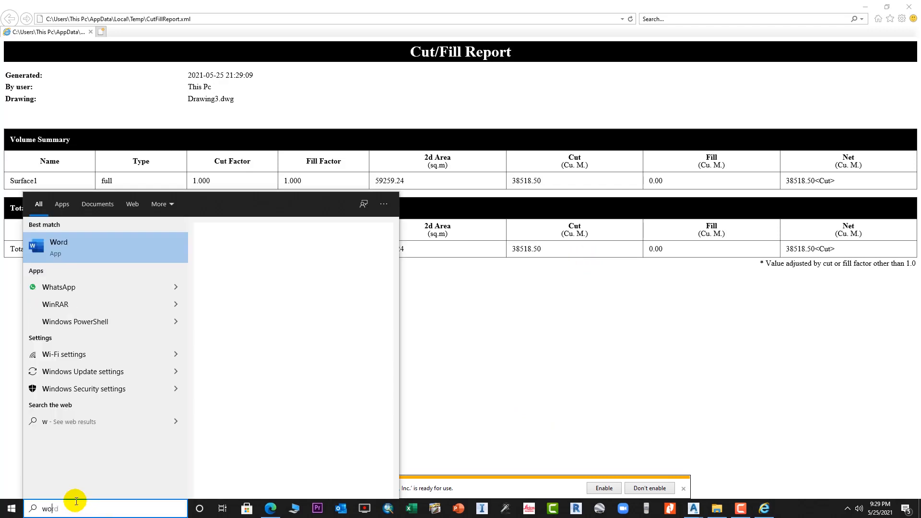
text(rd)
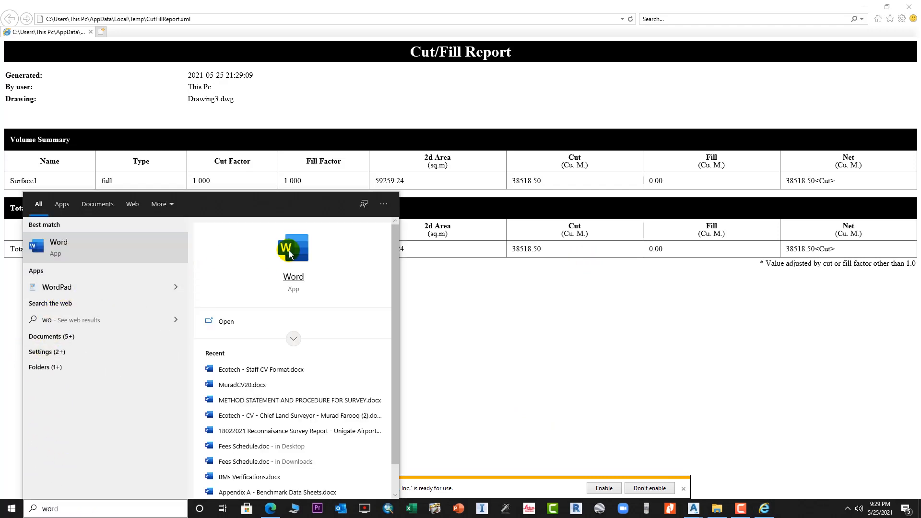
key(Return)
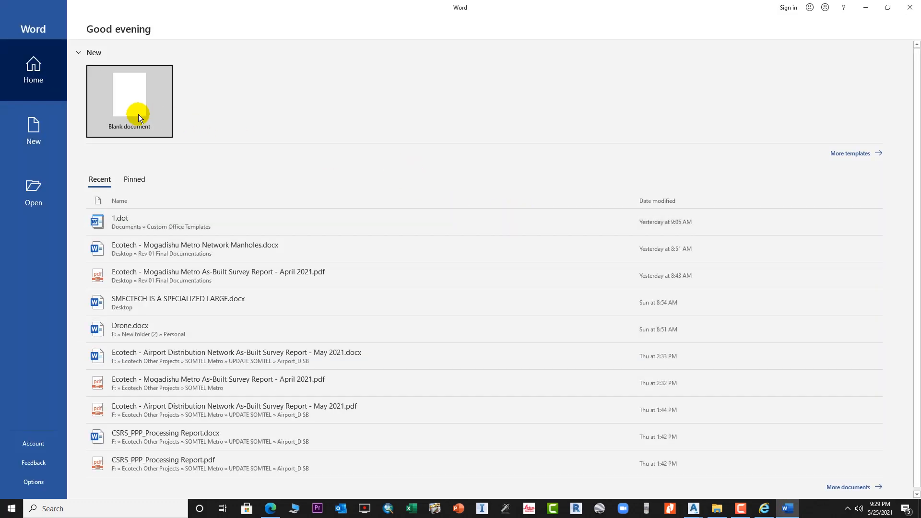
click(138, 114)
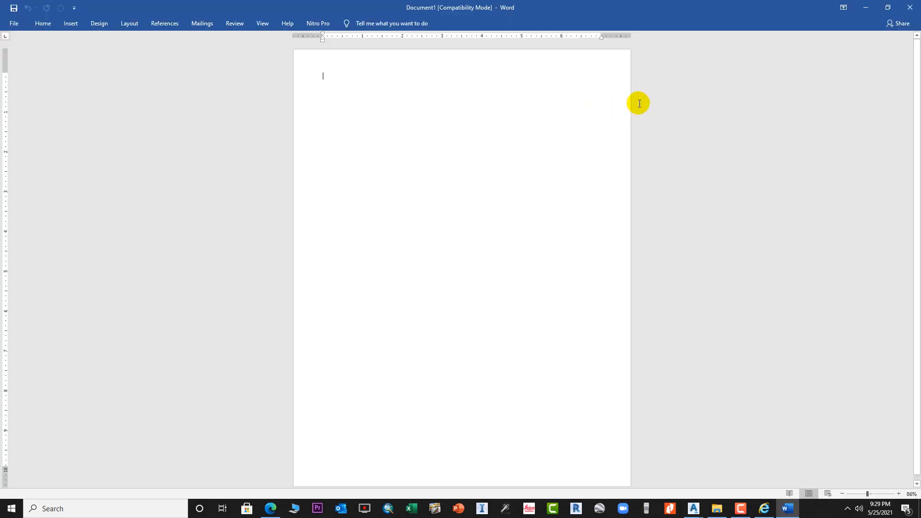
Copy the entire cut/fill report from the browser into the blank Word document.
click(865, 7)
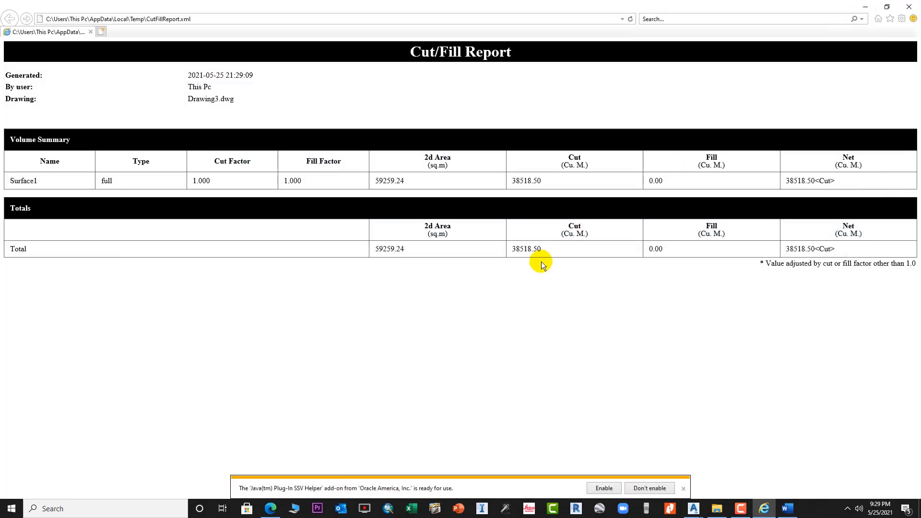
key(ctrl+a)
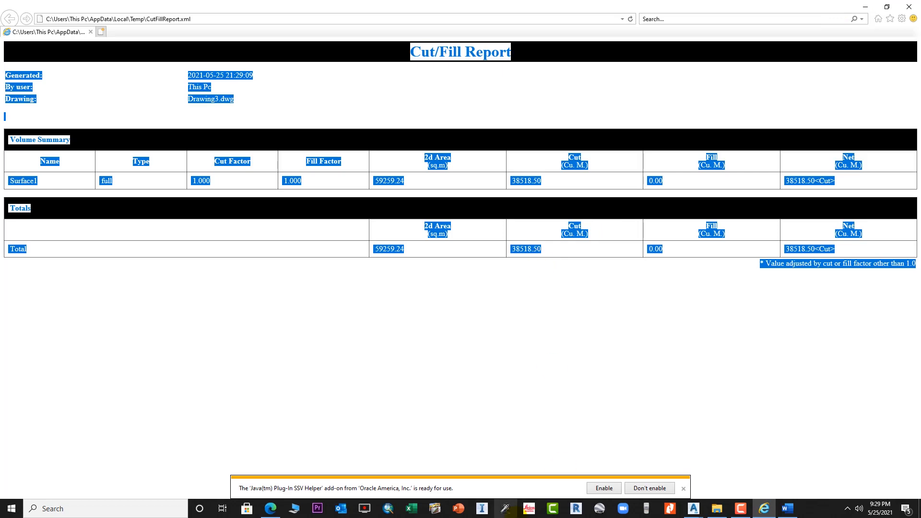
click(787, 507)
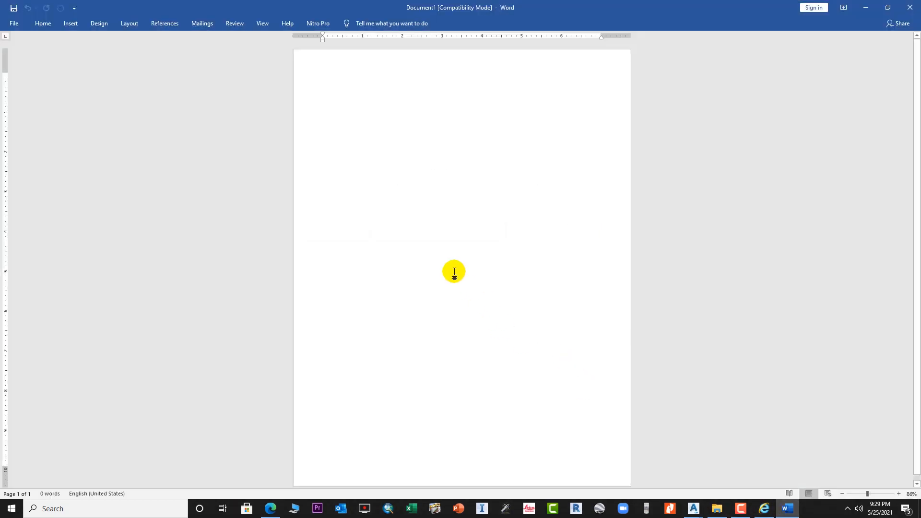
key(ctrl+v)
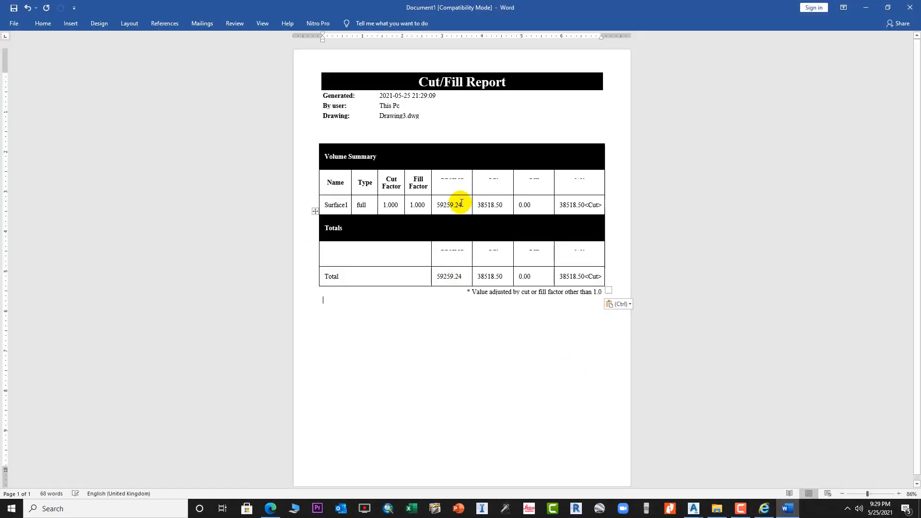
Replace the pasted report's title text with "Cut And Fill".
drag(508, 81, 387, 88)
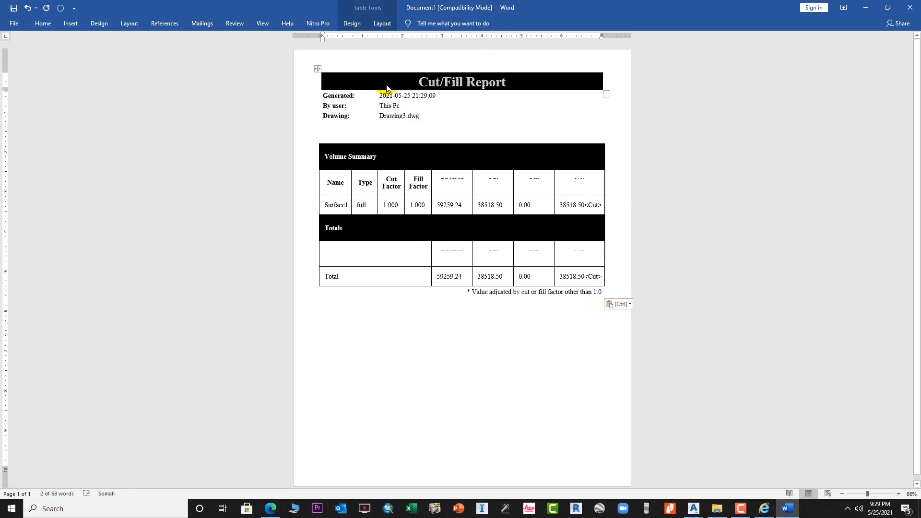
text(P)
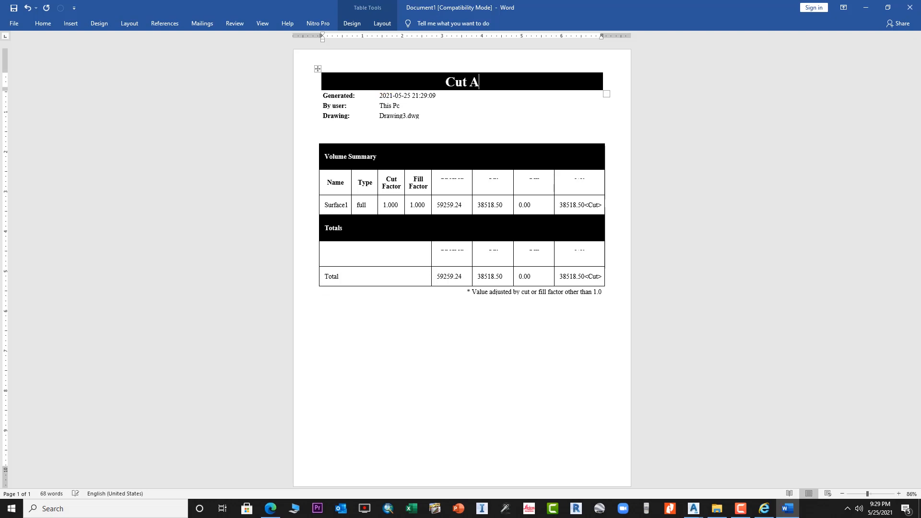
text(Fill)
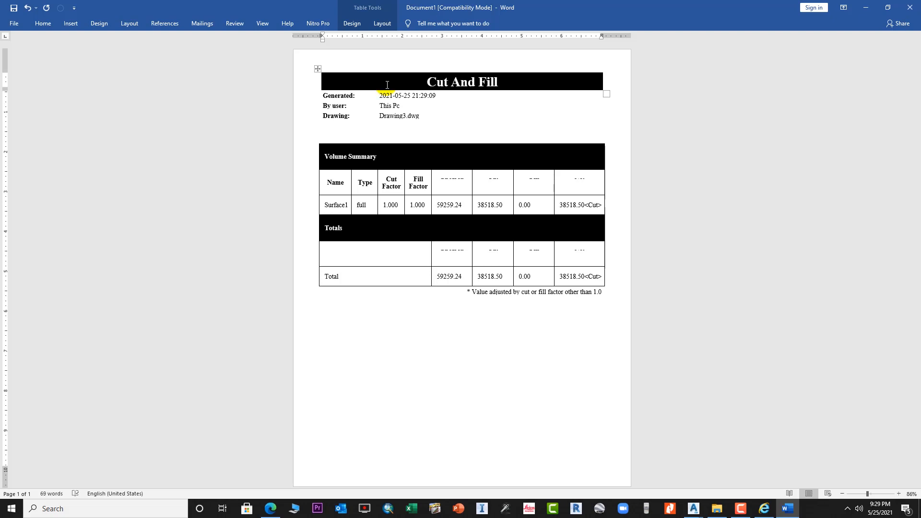
Extend the report title in the Word document to read "Cut And Fill Park Area".
text( PAr)
key(BackSpace)
key(BackSpace)
text(ar)
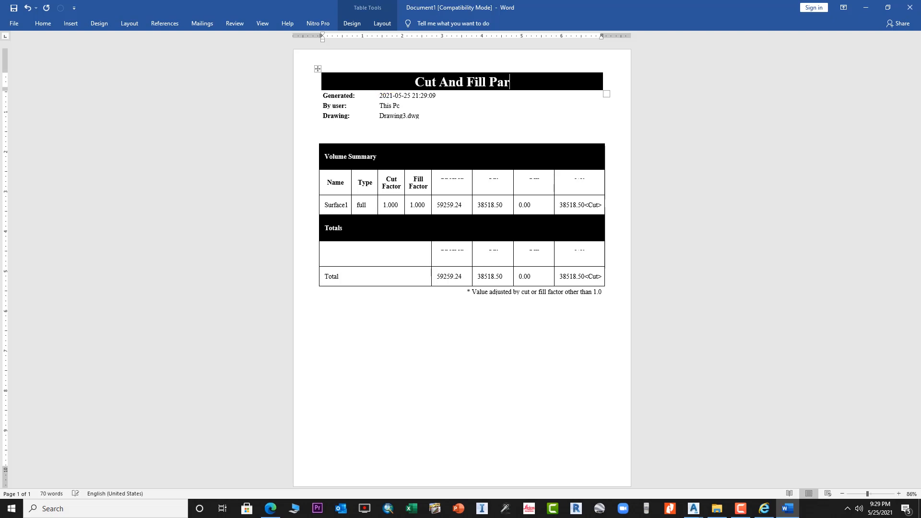
text(k Area)
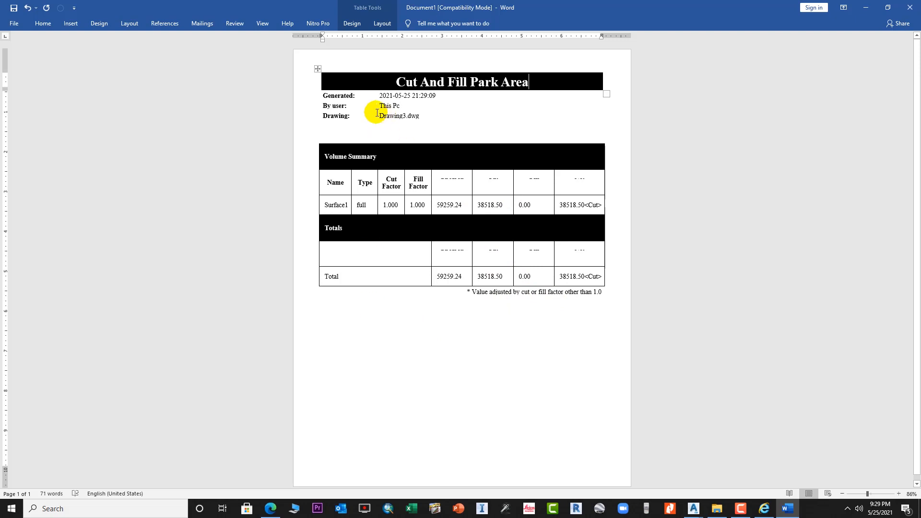
click(318, 70)
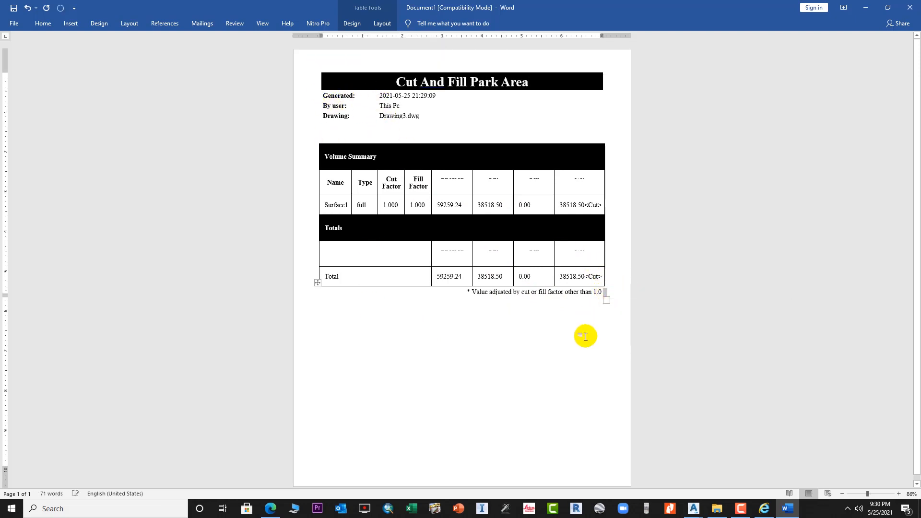
Minimize the Word document and switch back to the Civil 3D drawing with the Volumes Dashboard.
click(866, 8)
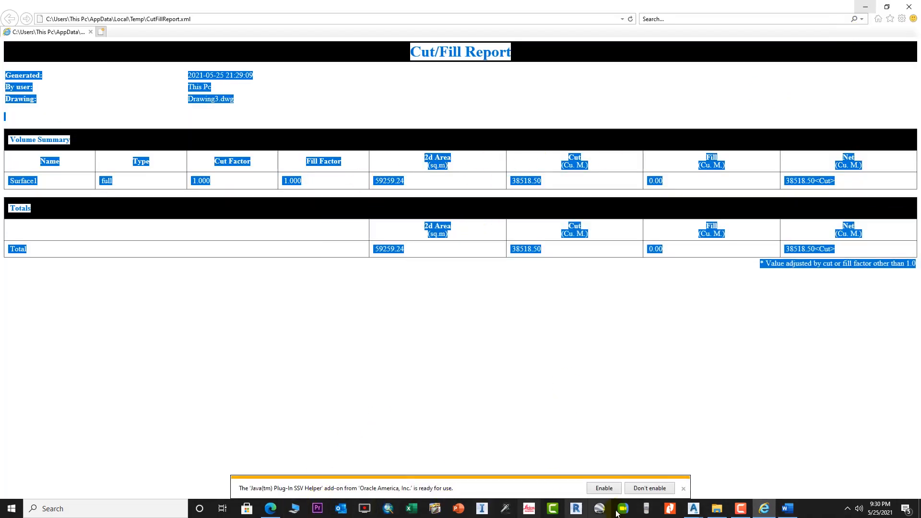
click(694, 508)
click(774, 463)
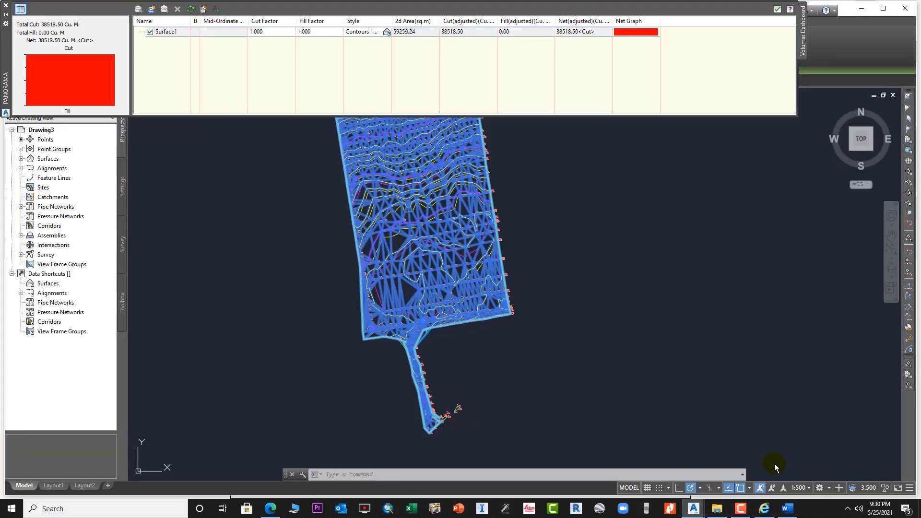
click(776, 10)
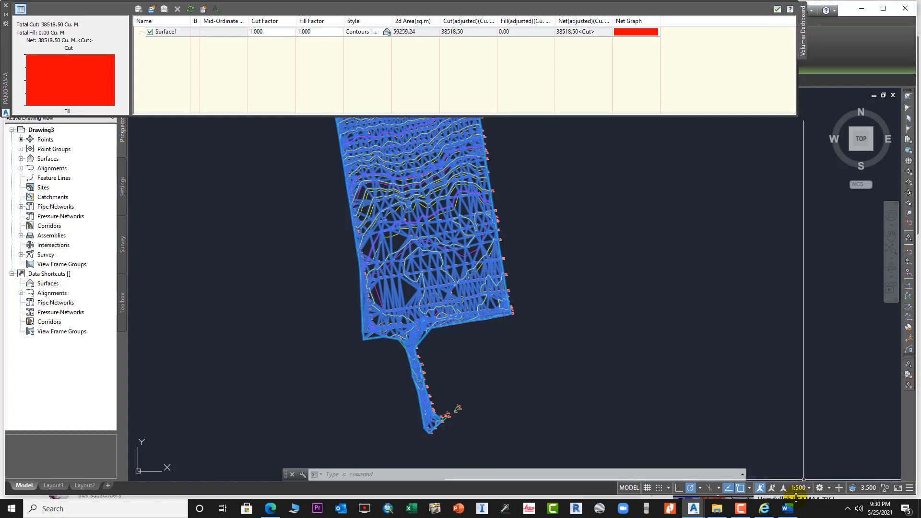
mouse_move(741, 509)
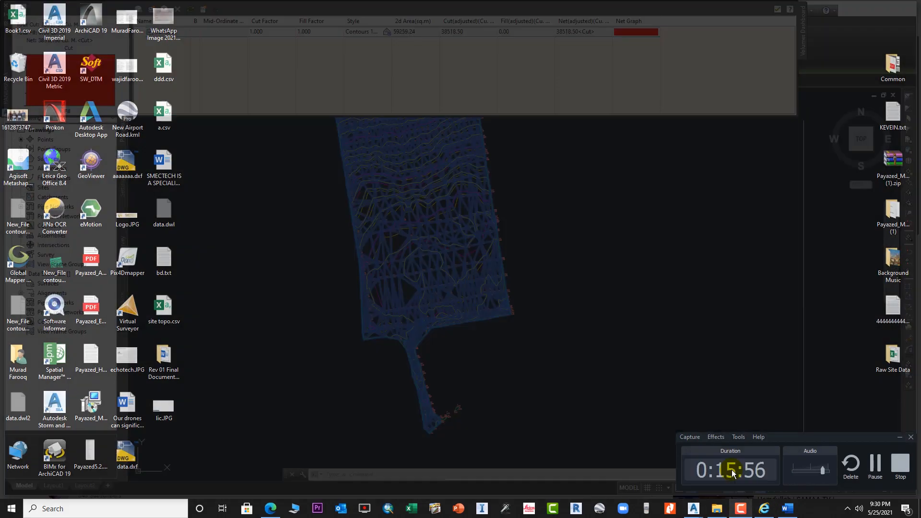
click(732, 470)
click(899, 437)
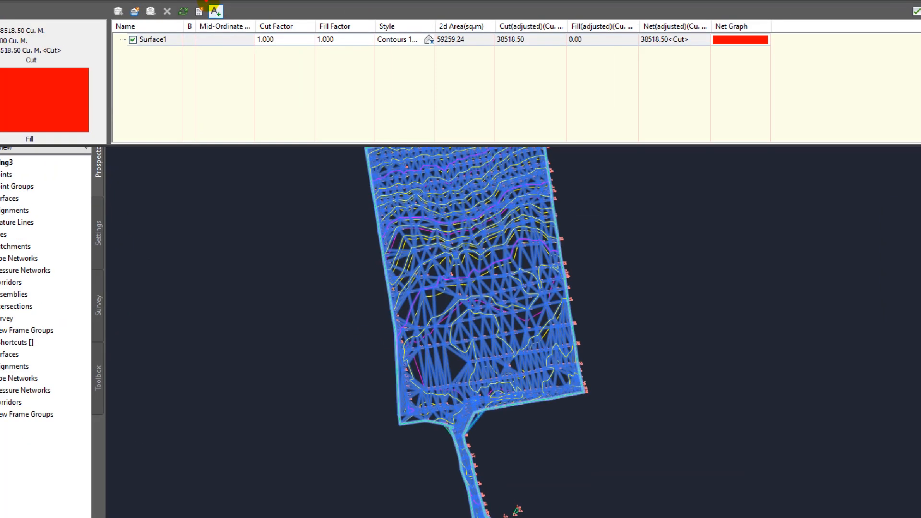
Insert the cut/fill summary from the Volumes Dashboard into the empty drawing area east of the surface.
click(216, 11)
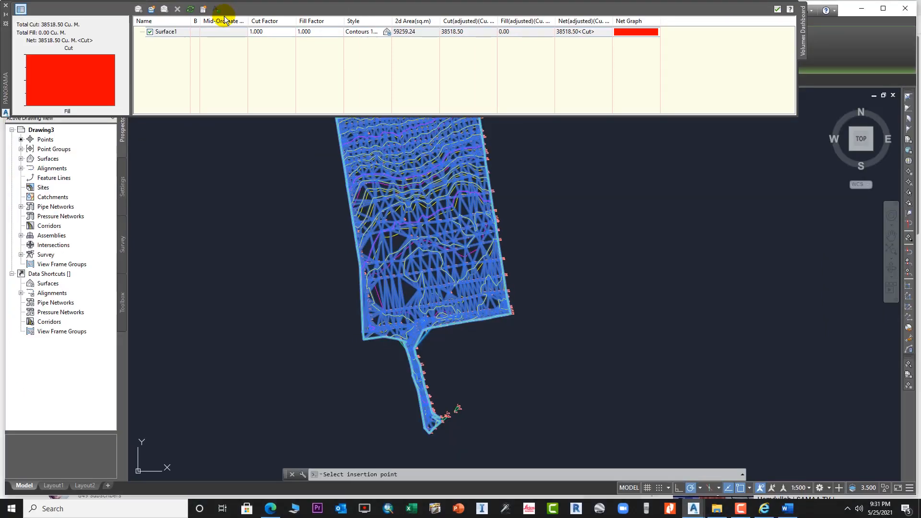
click(563, 272)
scroll(556, 286, down, 2)
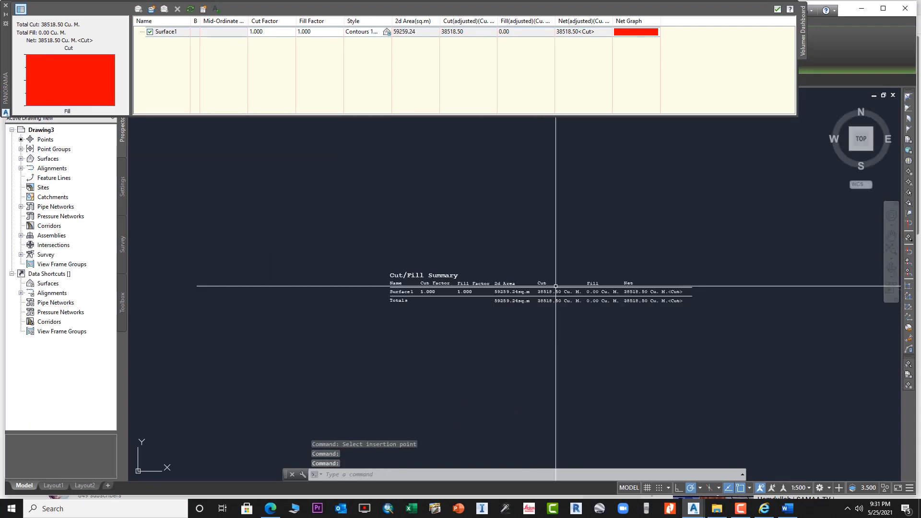
scroll(556, 286, down, 2)
scroll(521, 298, up, 3)
scroll(644, 294, down, 2)
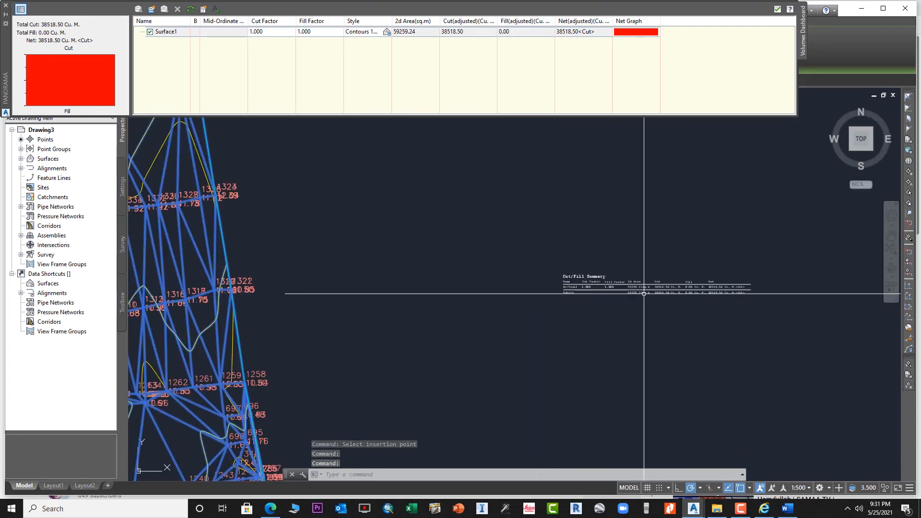
mouse_move(658, 309)
mouse_down()
mouse_move(636, 311)
mouse_move(679, 318)
mouse_up()
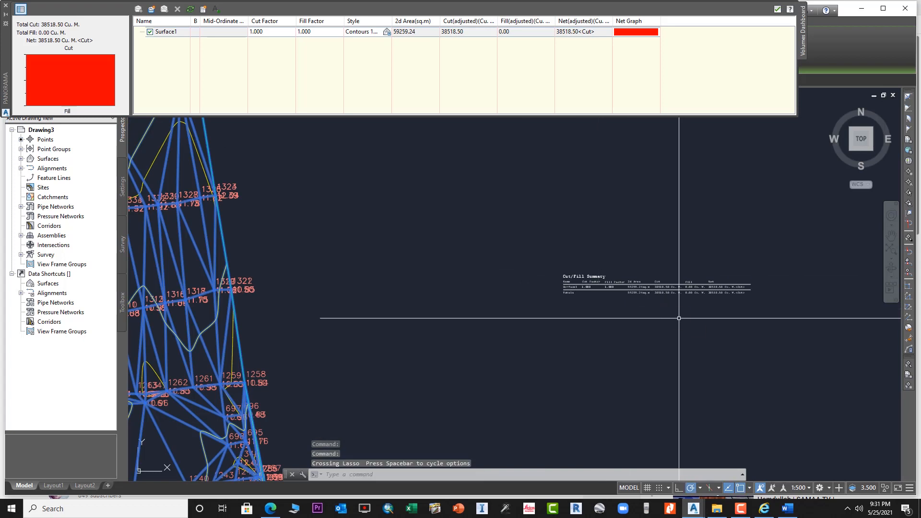
key(Return)
click(641, 265)
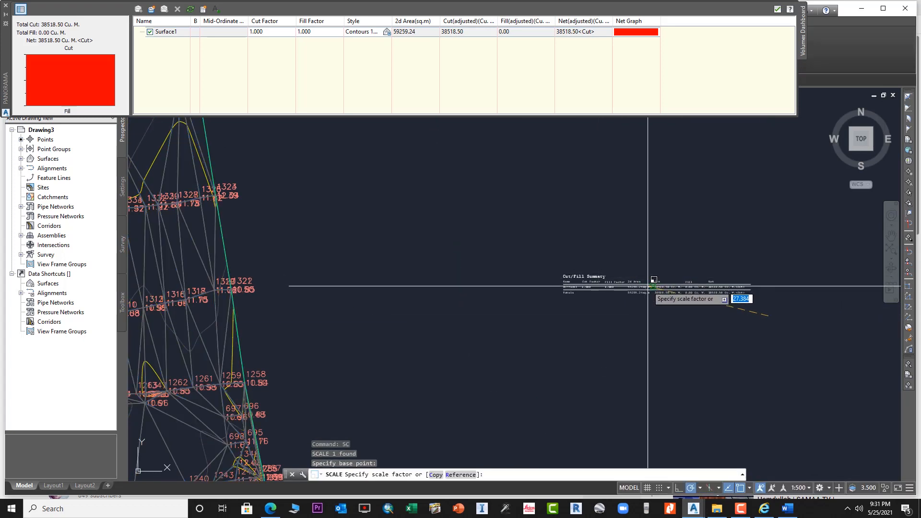
key(Escape)
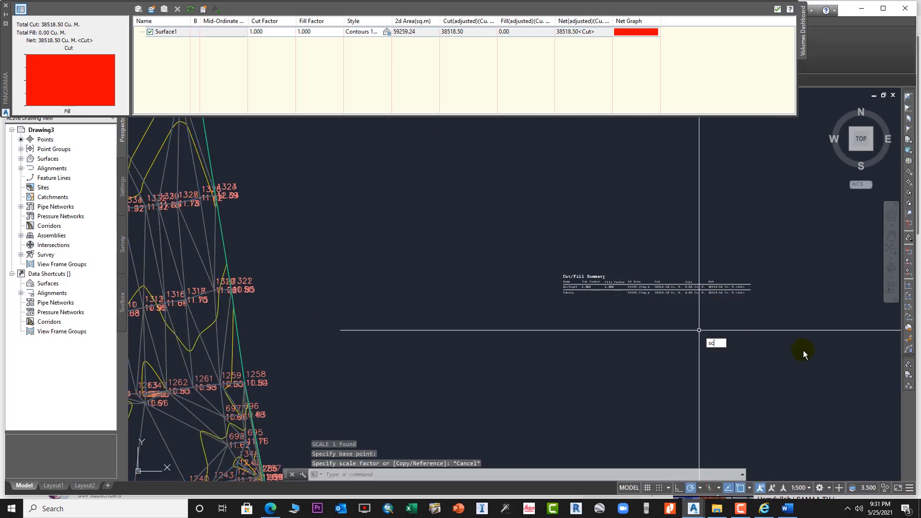
Enlarge the Cut/Fill Summary table with Scale, using its lower-left corner as base point and a picked point for the factor.
key(Return)
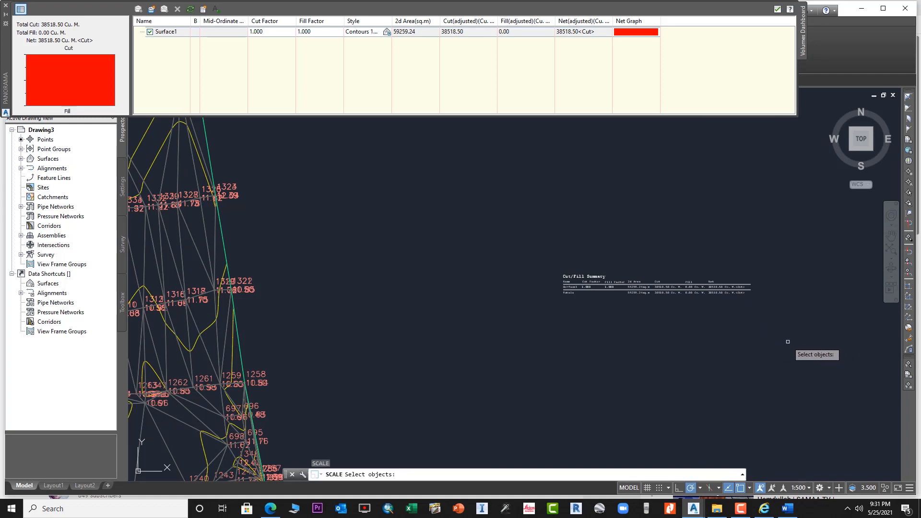
click(519, 231)
click(787, 318)
key(Return)
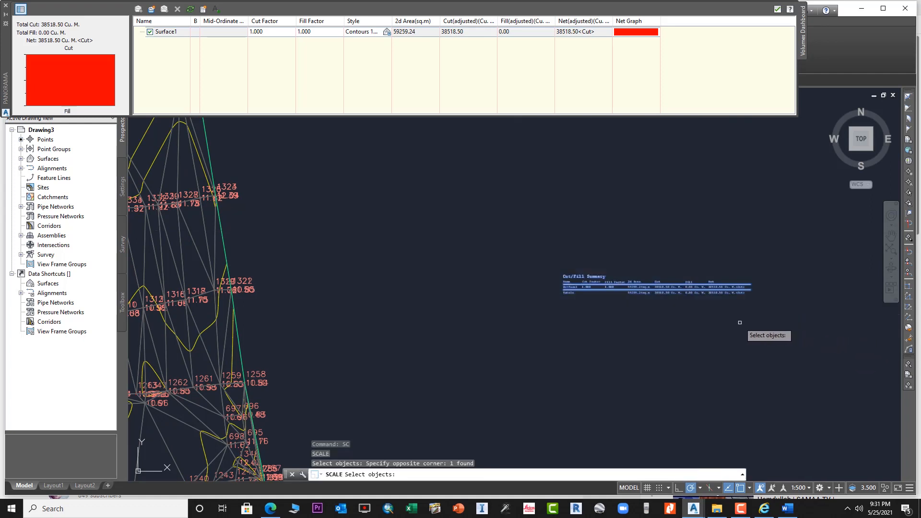
click(566, 293)
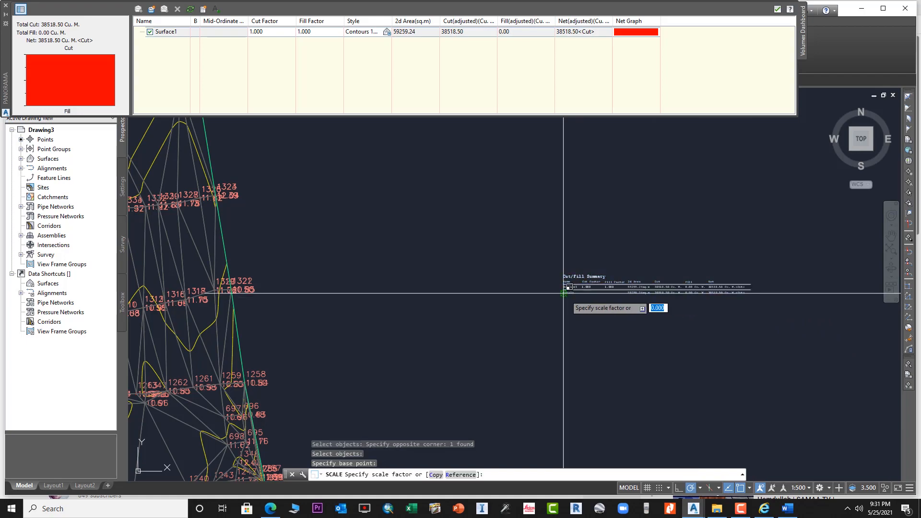
scroll(605, 287, down, 3)
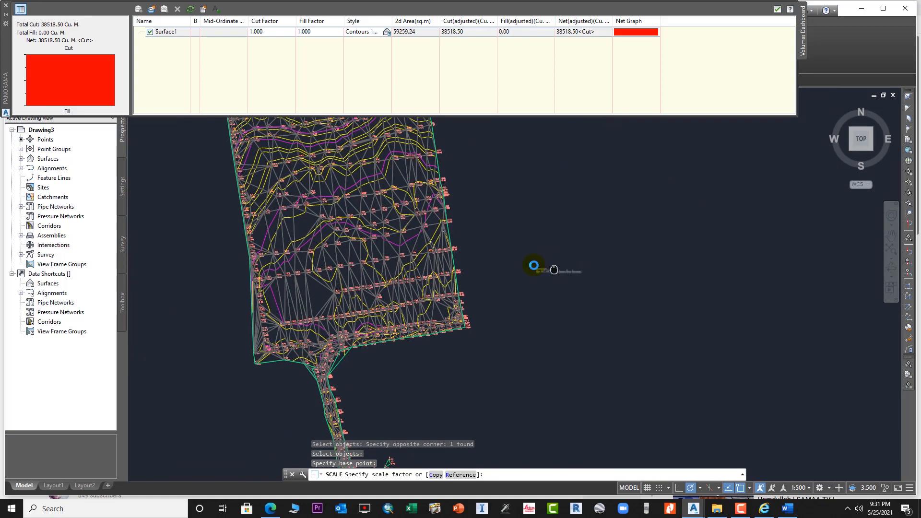
scroll(463, 251, up, 4)
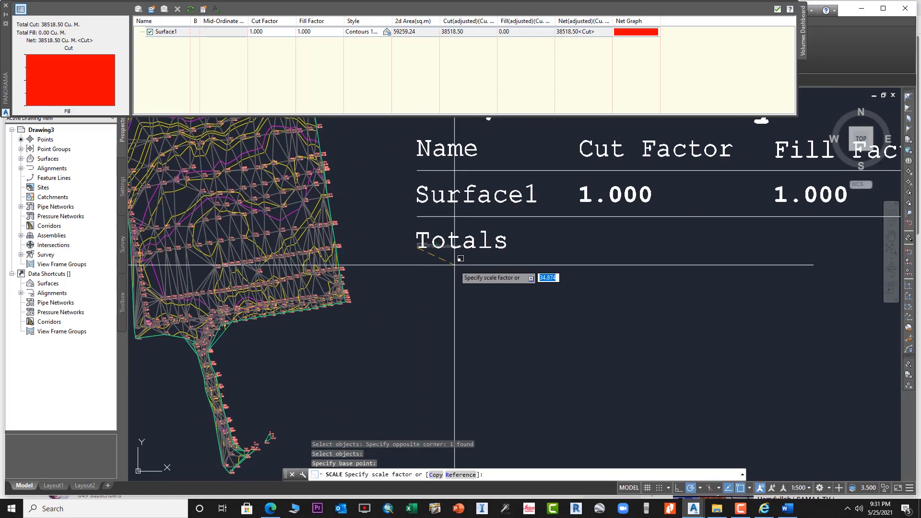
click(436, 267)
scroll(536, 256, down, 4)
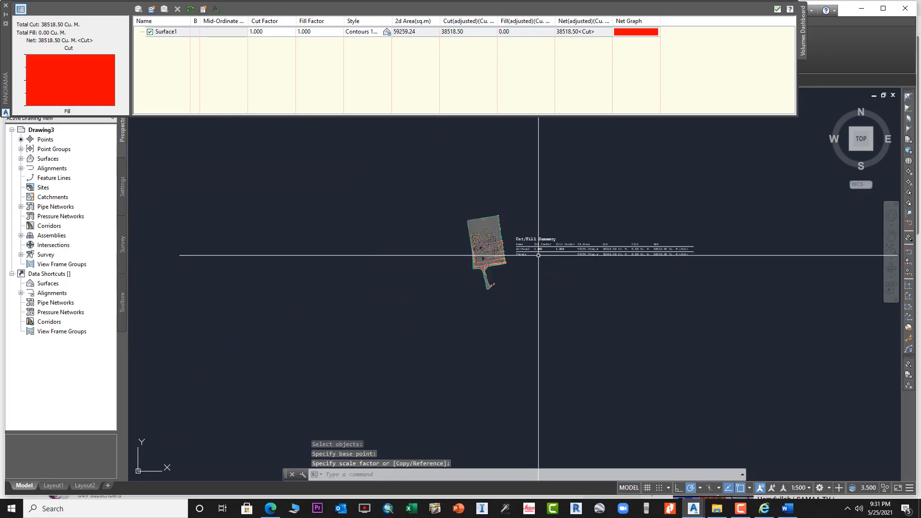
Examine the area, cut, fill and net columns of the enlarged Cut/Fill Summary table in the drawing.
mouse_move(537, 255)
middle_down()
mouse_move(502, 244)
mouse_move(308, 236)
middle_up()
scroll(503, 235, up, 3)
scroll(537, 249, up, 2)
scroll(542, 242, down, 4)
scroll(549, 249, up, 2)
scroll(549, 250, up, 2)
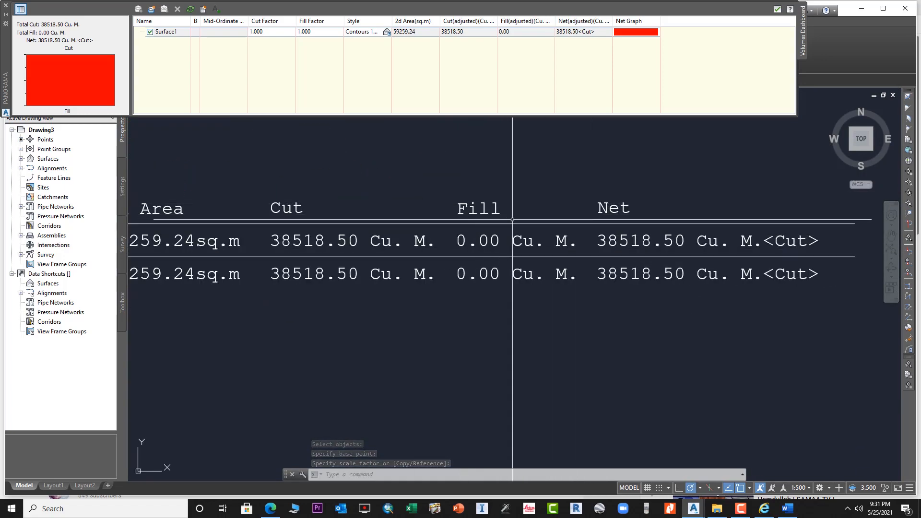
scroll(510, 245, down, 2)
scroll(408, 236, up, 3)
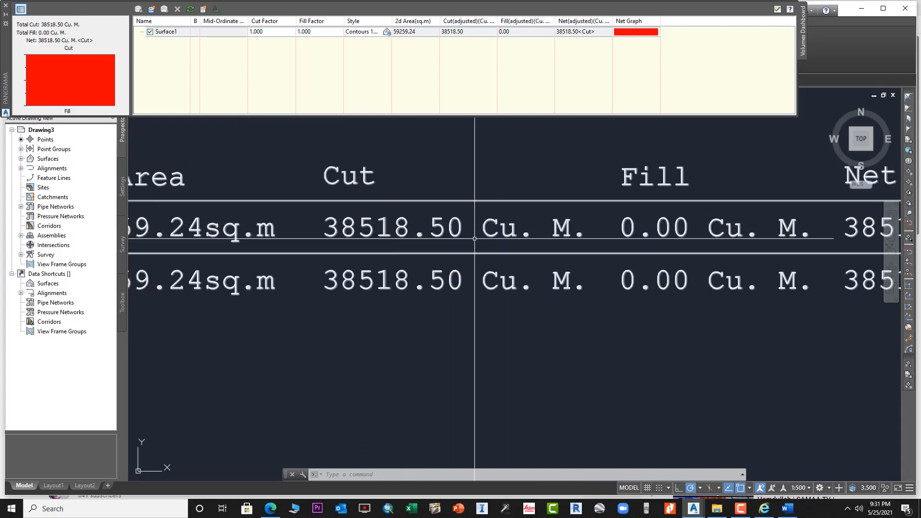
scroll(530, 238, down, 3)
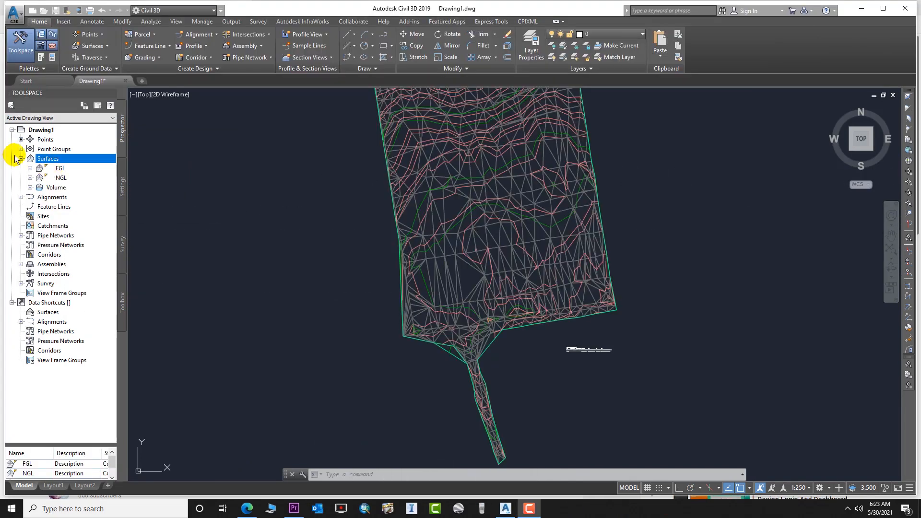
Start adding labels for the Volume surface, with feature Surface and label type Spot Elevations on Grid.
scroll(591, 205, down, 2)
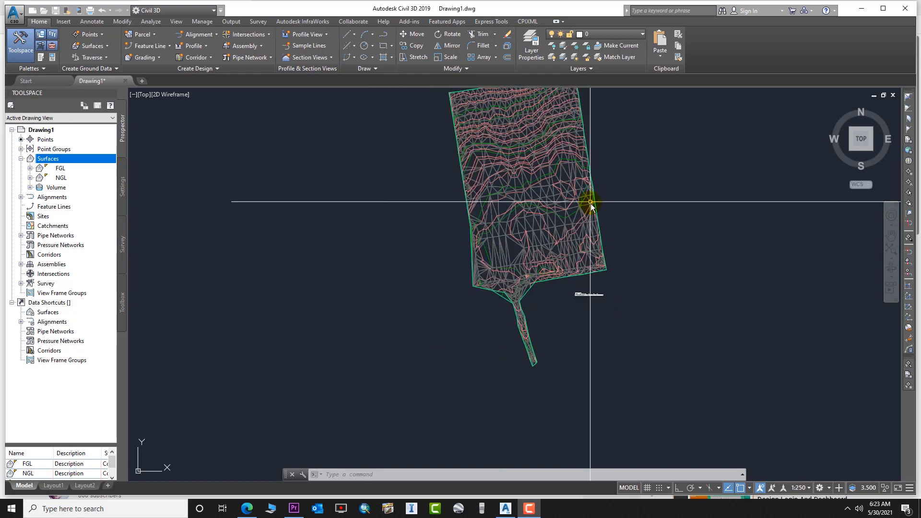
scroll(546, 203, up, 5)
scroll(575, 221, down, 5)
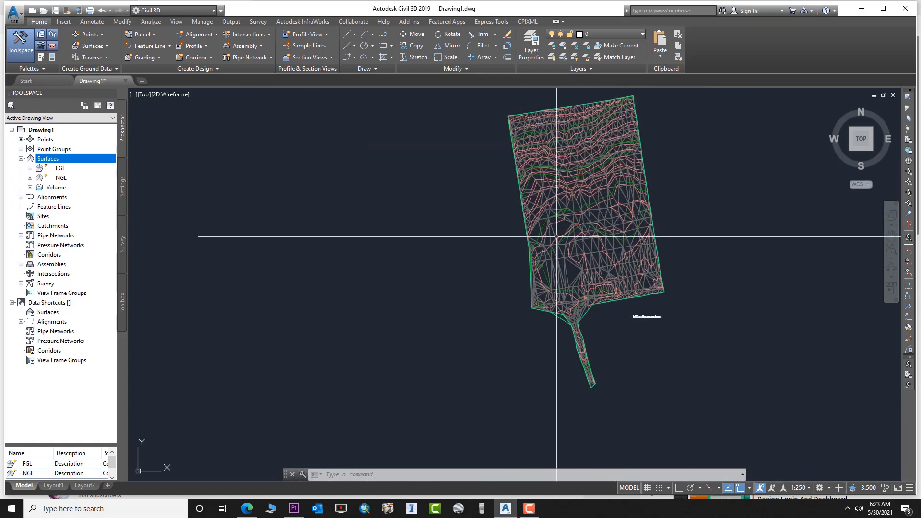
right_click(49, 189)
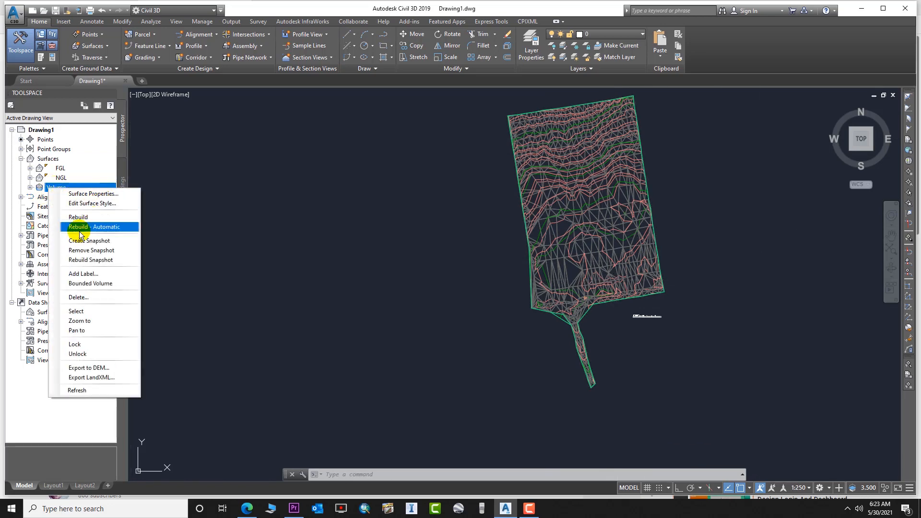
click(91, 277)
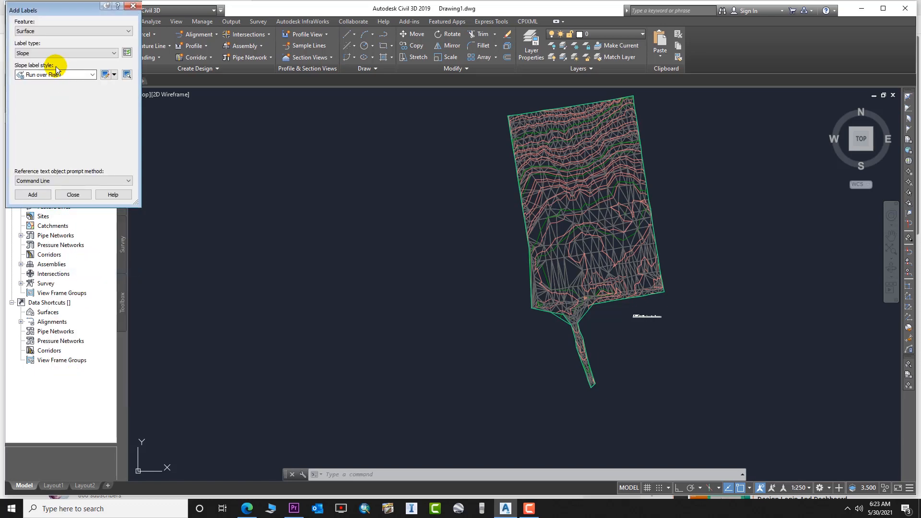
click(65, 33)
click(33, 42)
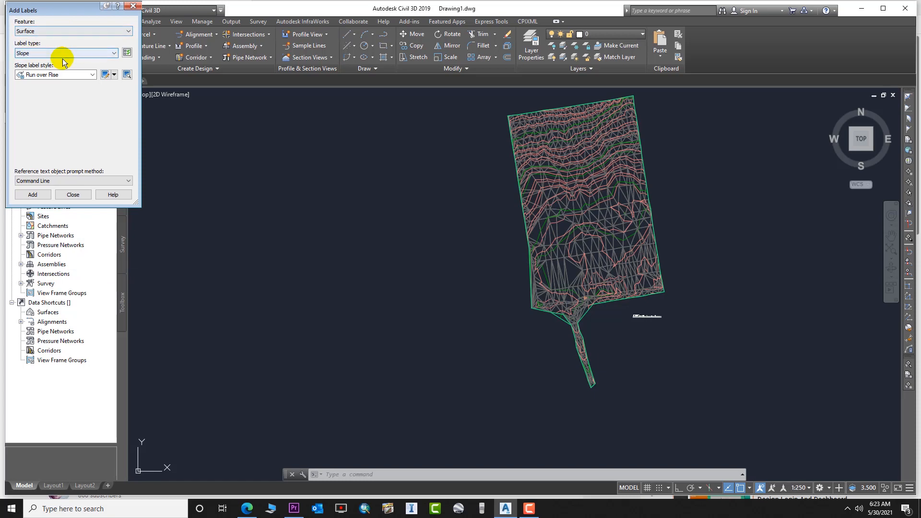
click(64, 54)
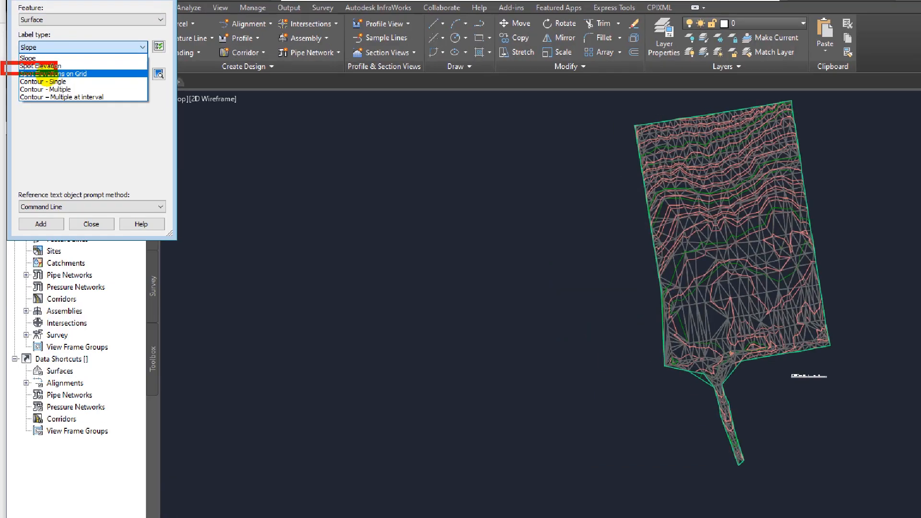
click(56, 74)
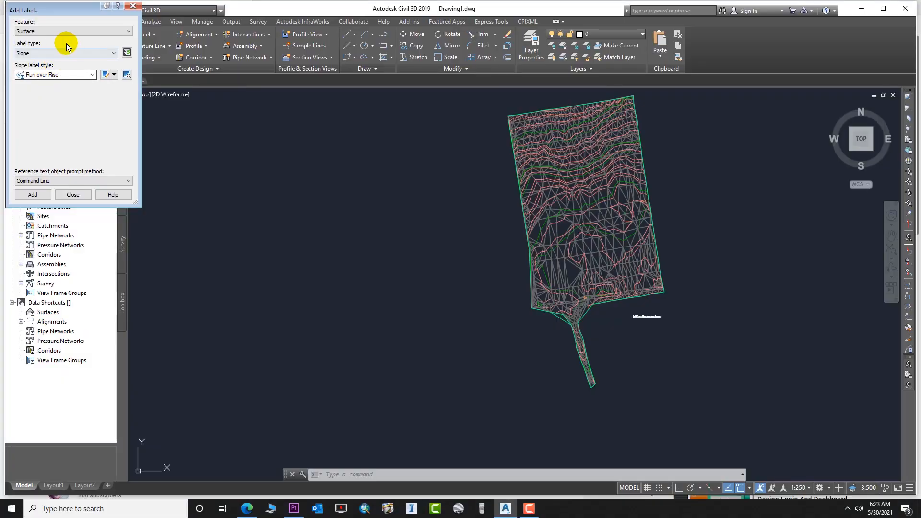
click(59, 53)
click(53, 75)
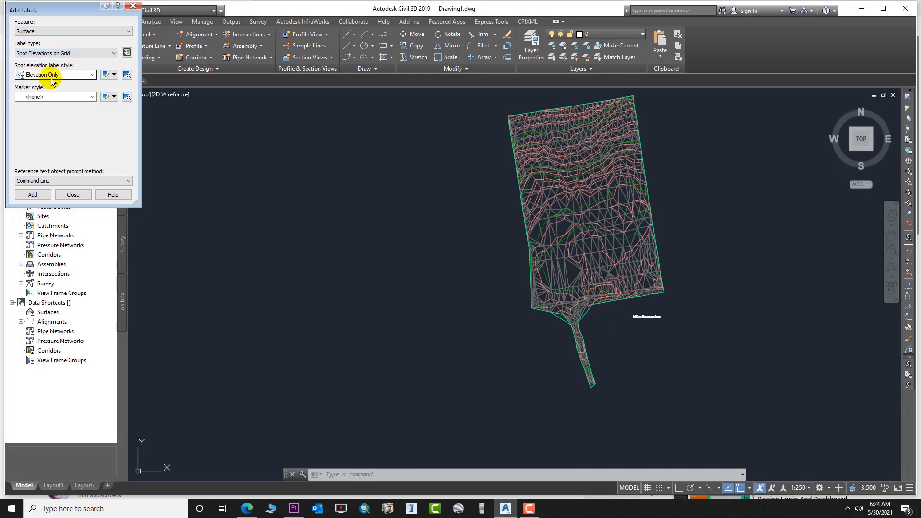
Use the Elevation Only spot elevation label style and set the marker style to Basic.
click(76, 75)
click(70, 72)
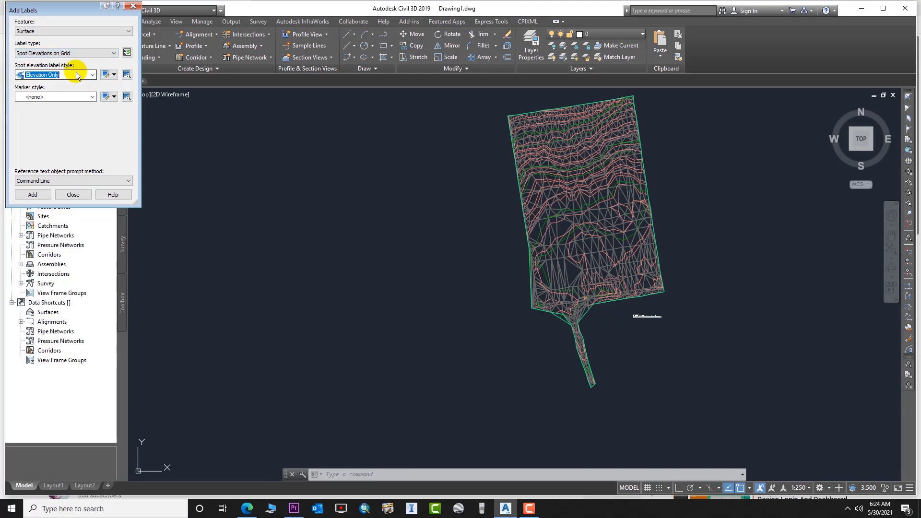
click(64, 77)
click(52, 92)
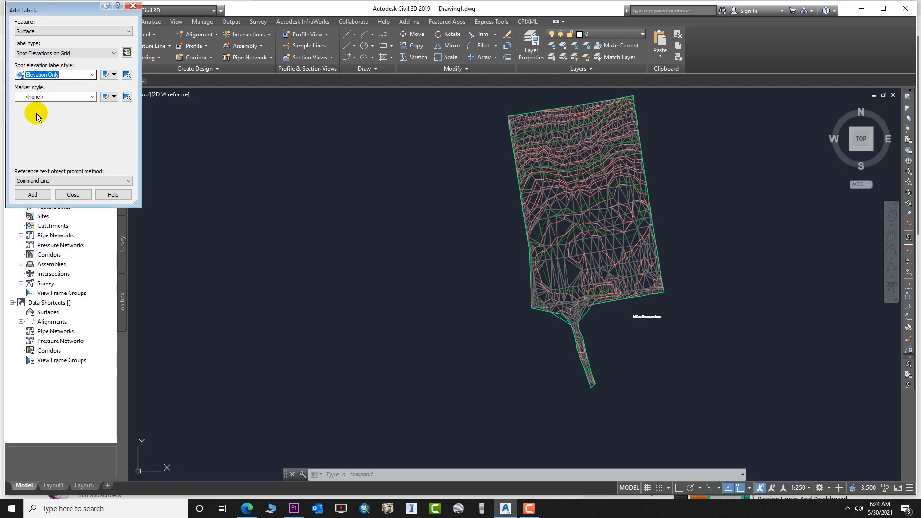
click(64, 98)
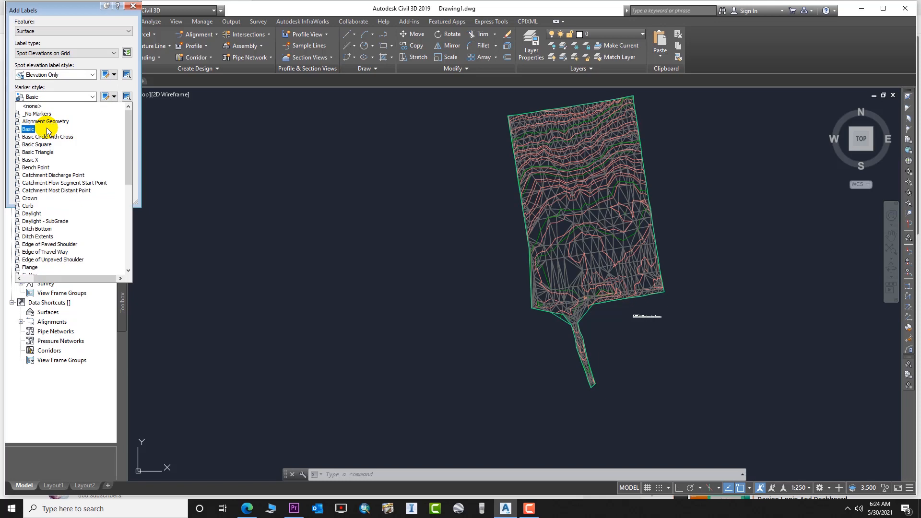
click(29, 129)
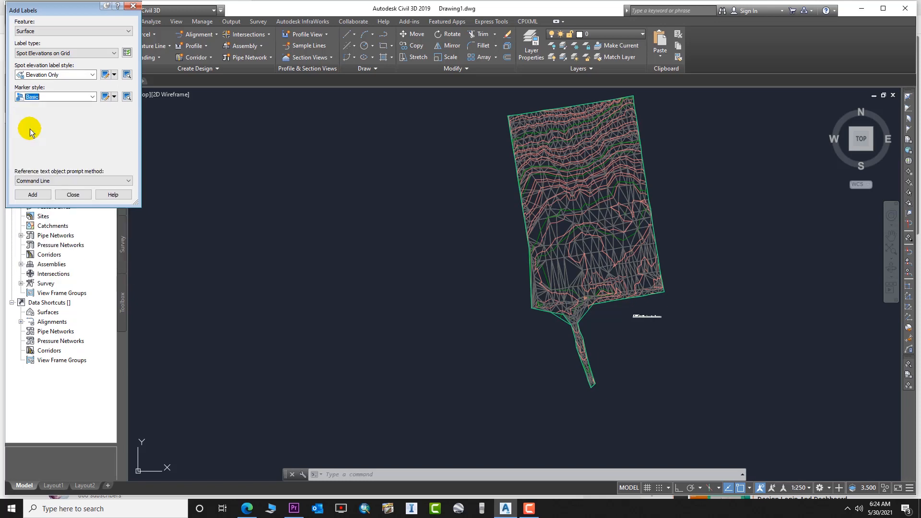
Start adding the gridded spot elevation labels and choose the Volume surface from the surface list.
click(43, 195)
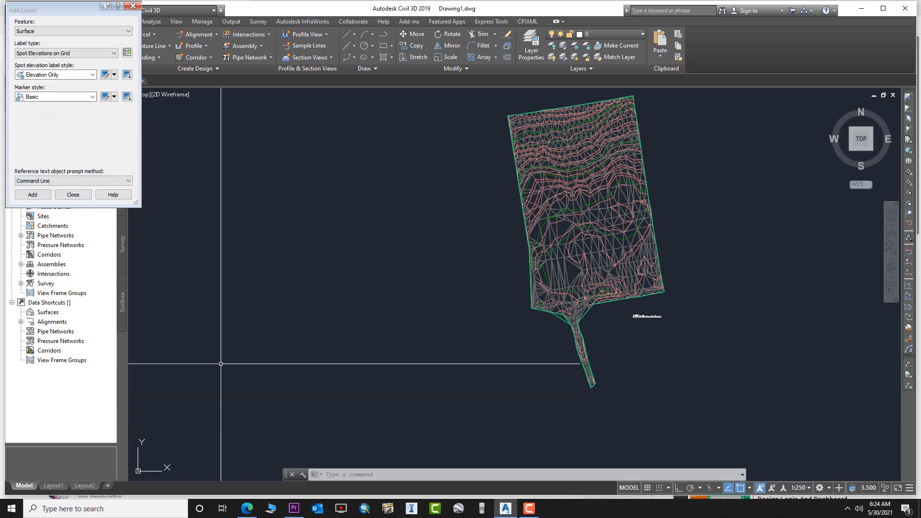
click(35, 195)
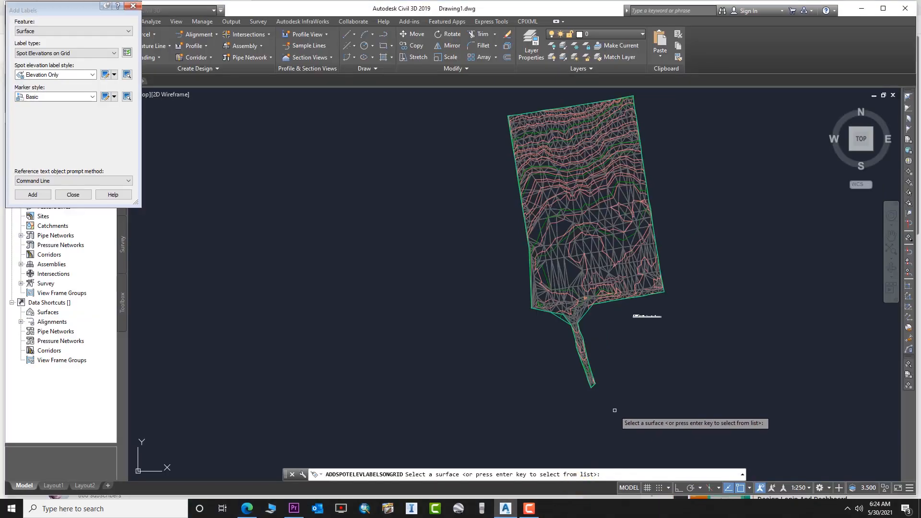
key(Return)
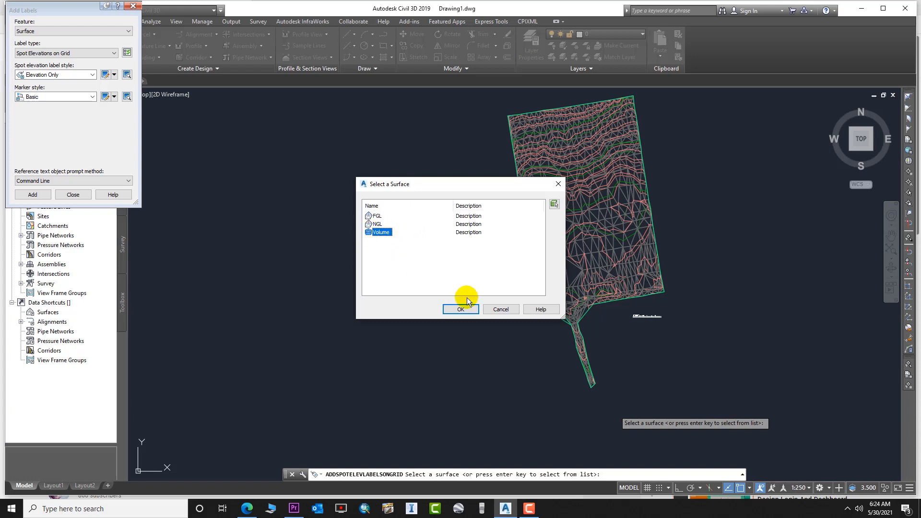
click(460, 310)
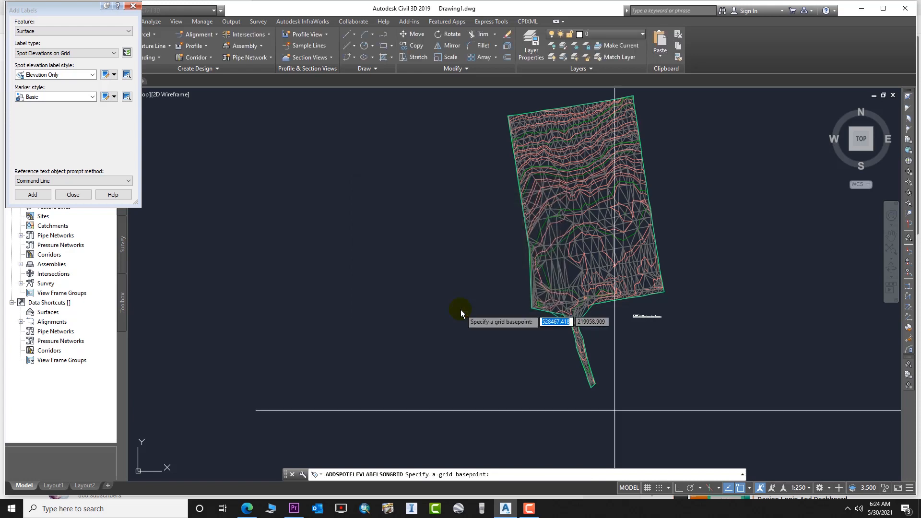
Define the label grid from a basepoint southwest of the surface, with near-horizontal rotation and the default spacings, 5 in Y.
scroll(520, 360, down, 3)
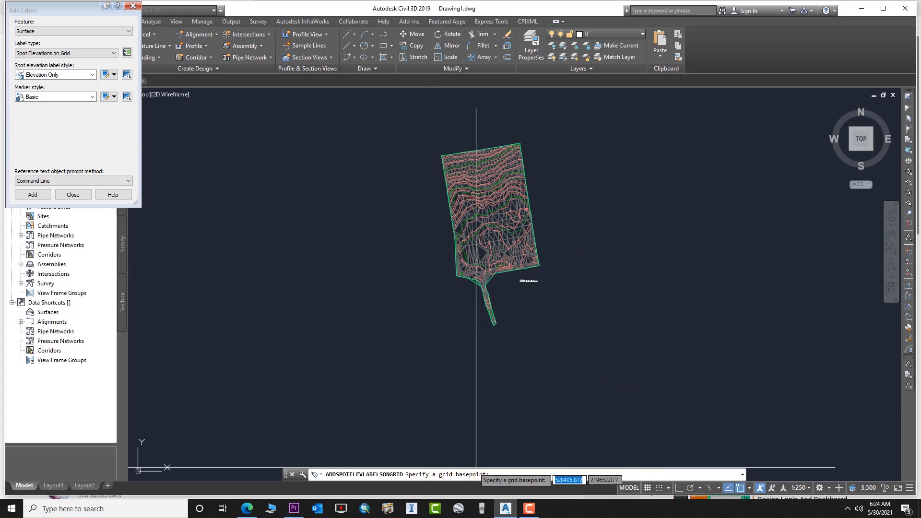
click(353, 377)
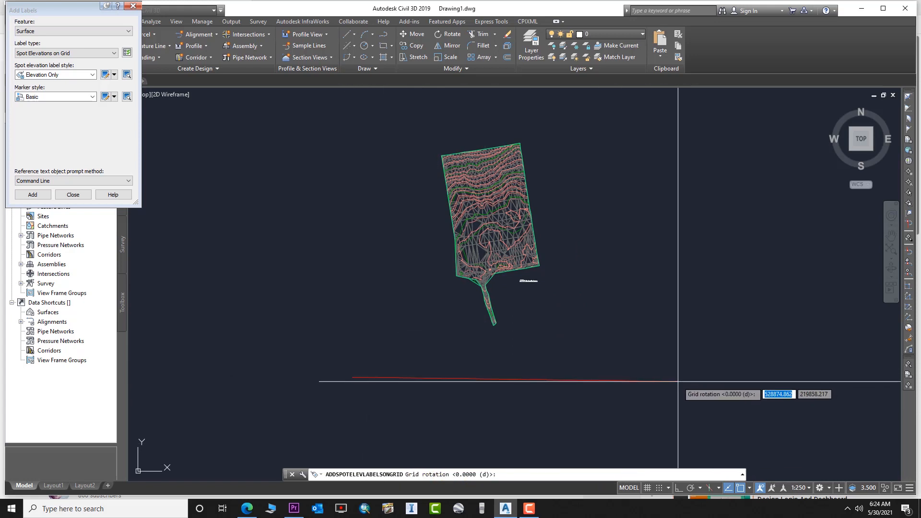
click(693, 382)
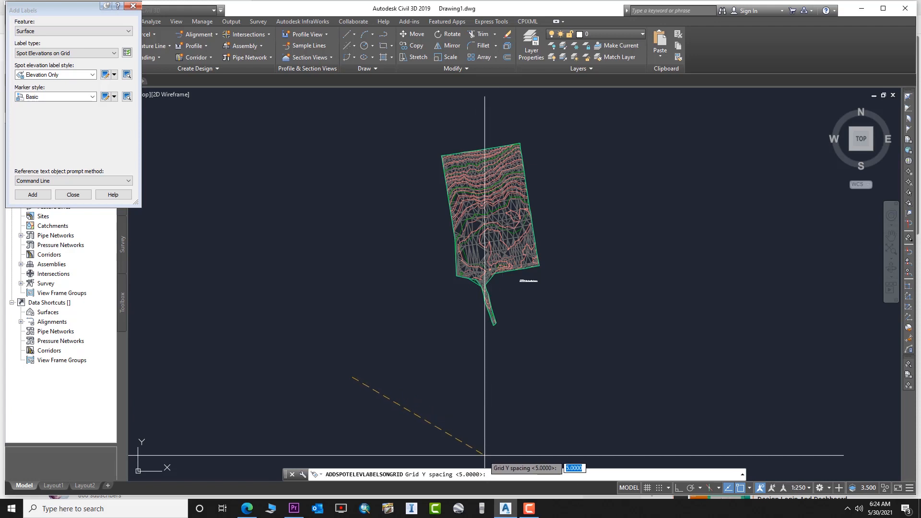
key(Return)
key(Return)
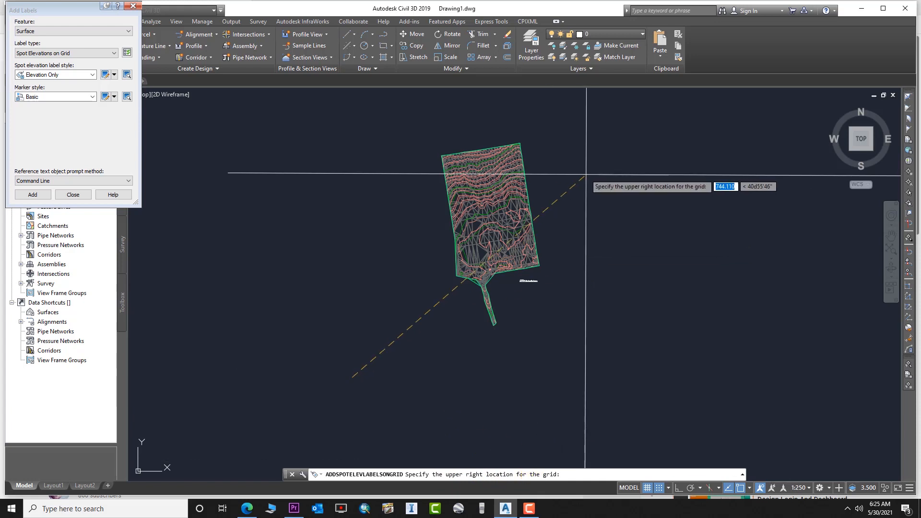
Place the grid's upper right corner beyond the surface's northeast side and generate the labels without changing the grid's size or rotation.
mouse_move(581, 176)
middle_down()
mouse_move(573, 242)
mouse_move(579, 222)
middle_up()
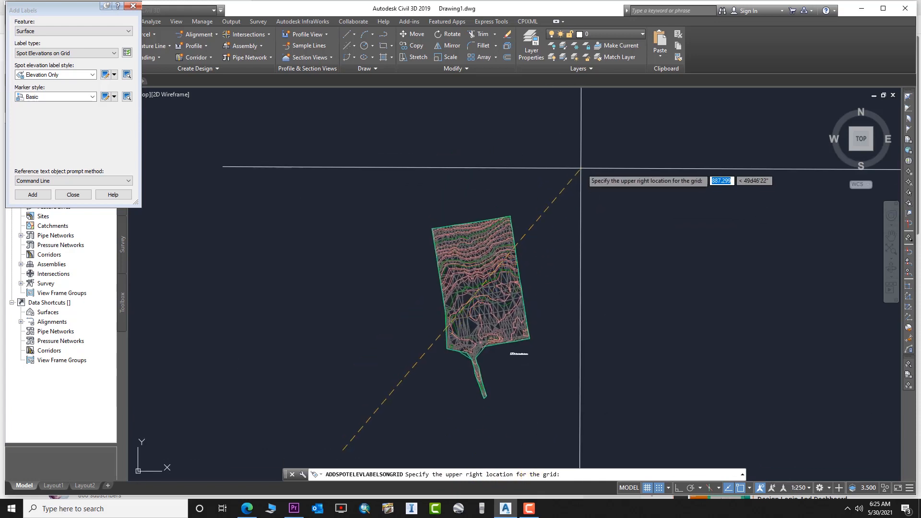
click(603, 138)
scroll(603, 216, down, 5)
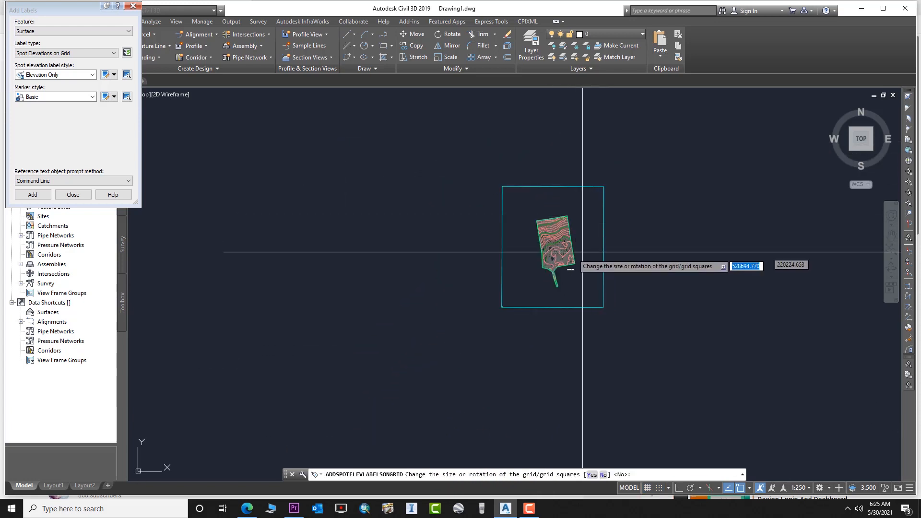
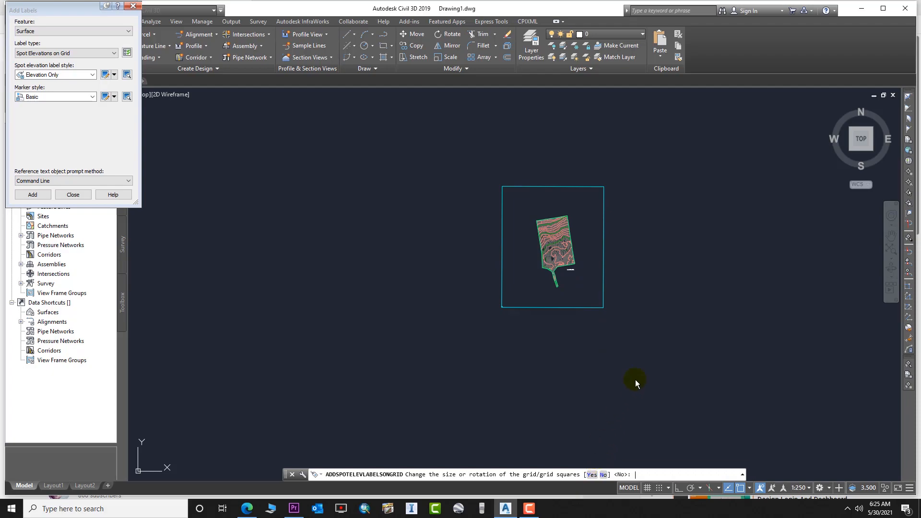
key(Return)
Examine the spot elevation labels across the whole Volume surface, including its northern and southern edges, and finish adding labels.
scroll(540, 245, up, 6)
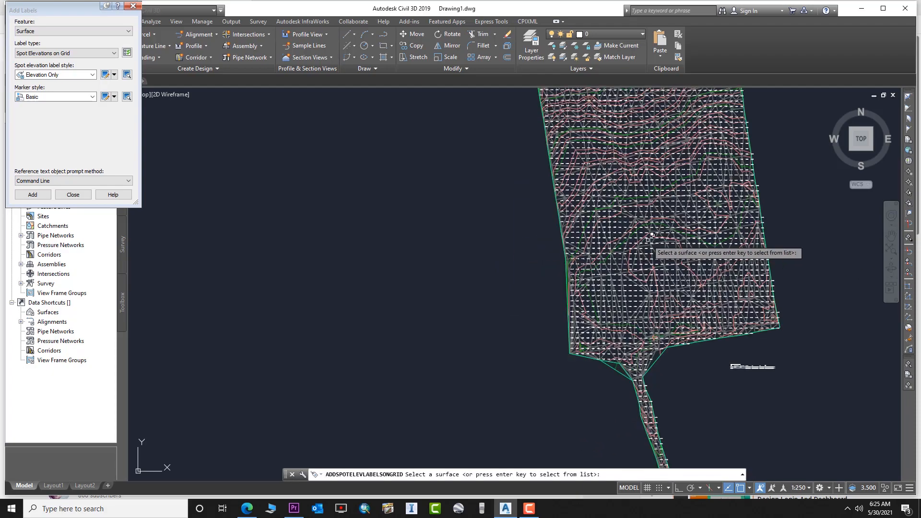
scroll(652, 235, up, 5)
click(648, 294)
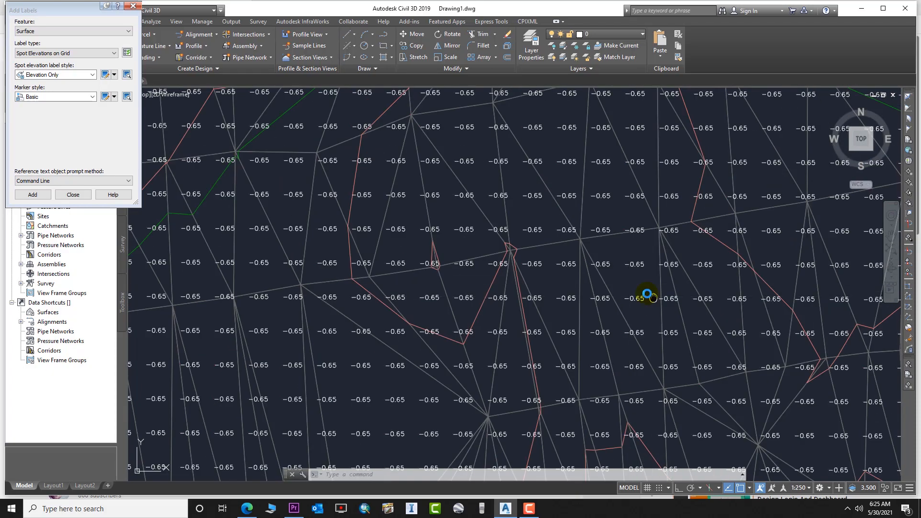
middle_drag(647, 294, 510, 143)
middle_drag(622, 427, 284, 293)
scroll(537, 305, up, 2)
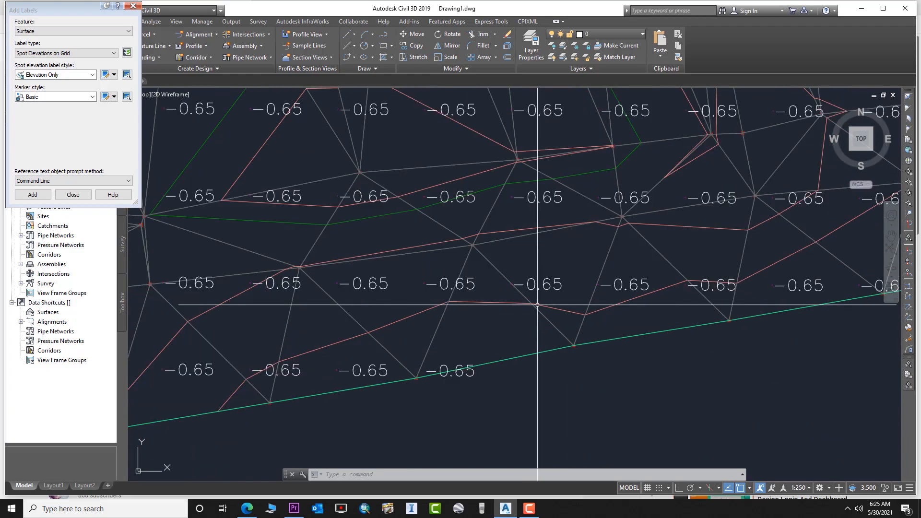
scroll(537, 305, down, 5)
middle_drag(434, 186, 473, 267)
scroll(445, 251, up, 3)
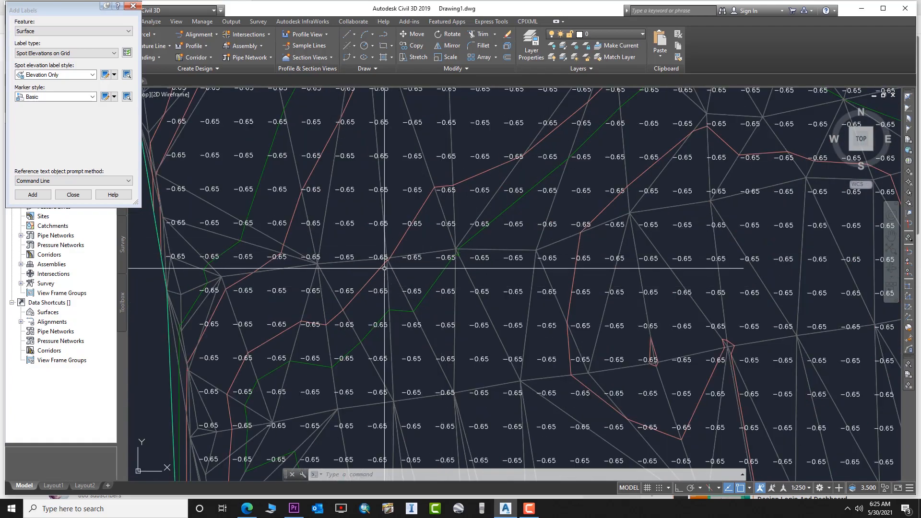
scroll(388, 264, down, 4)
middle_drag(393, 159, 450, 398)
scroll(448, 274, up, 2)
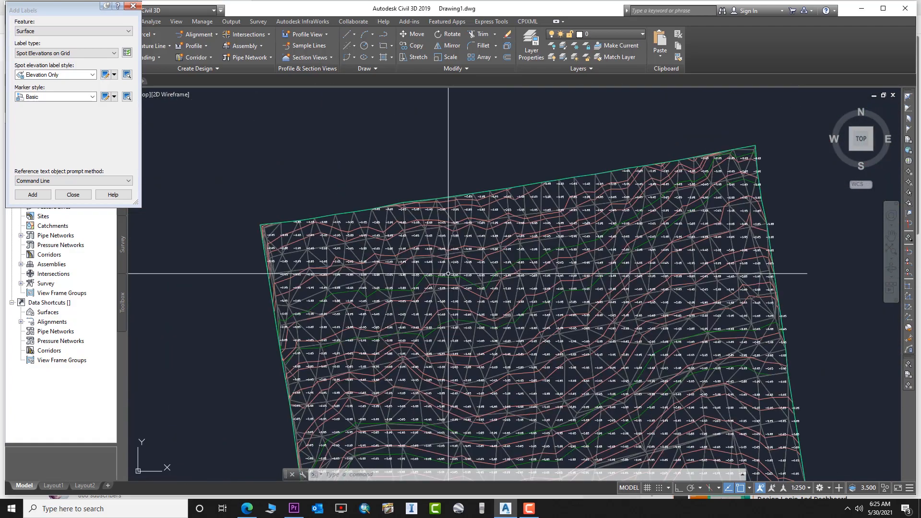
scroll(308, 245, up, 3)
scroll(305, 248, down, 3)
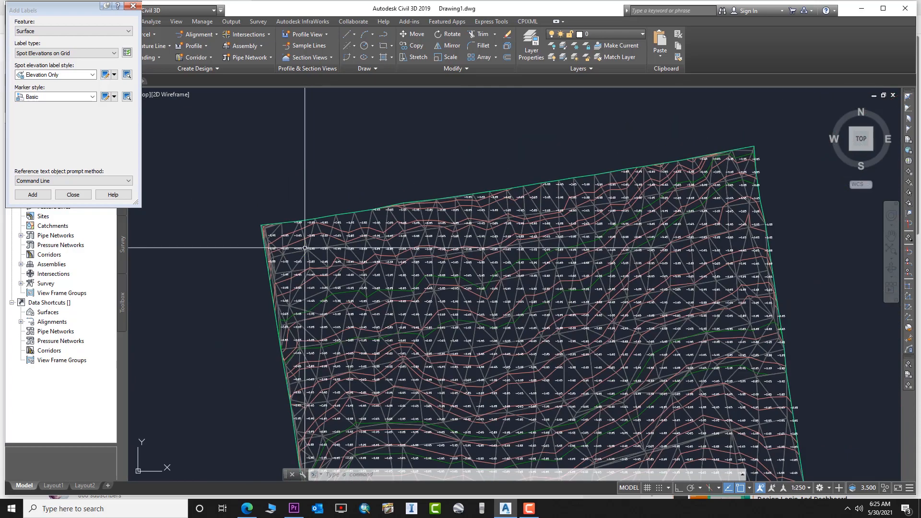
scroll(305, 249, up, 4)
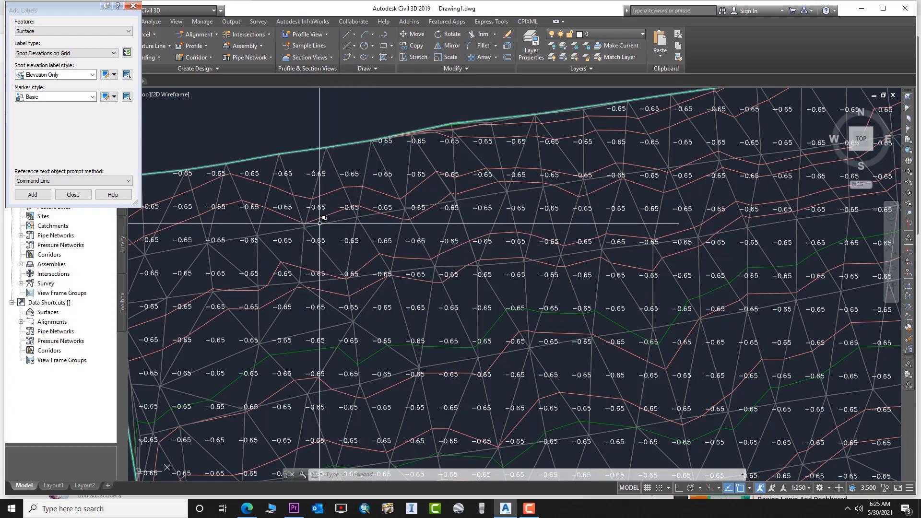
scroll(395, 277, down, 4)
scroll(624, 332, down, 2)
middle_drag(633, 336, 480, 103)
middle_drag(524, 276, 514, 209)
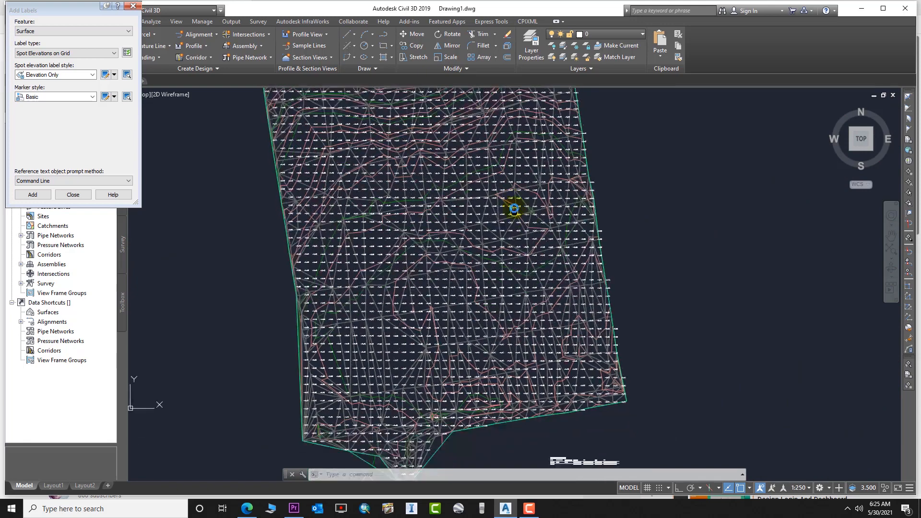
scroll(514, 209, up, 6)
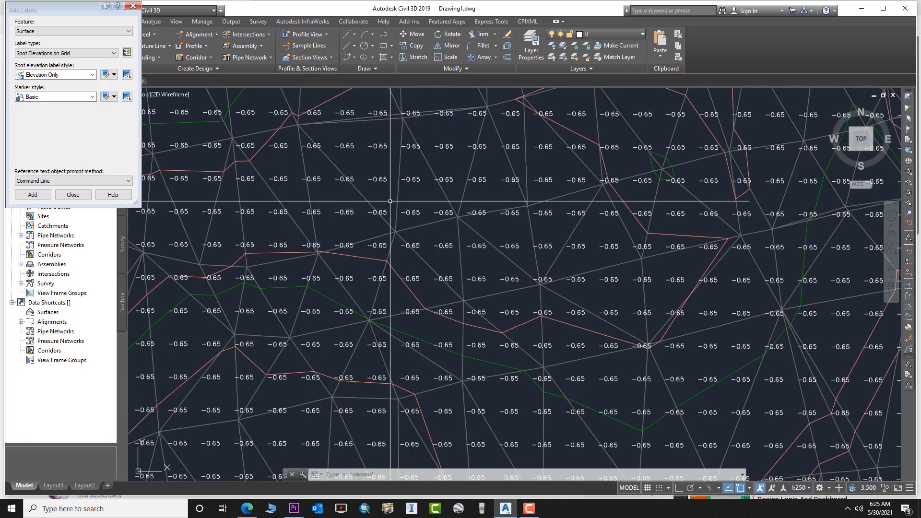
scroll(554, 279, down, 7)
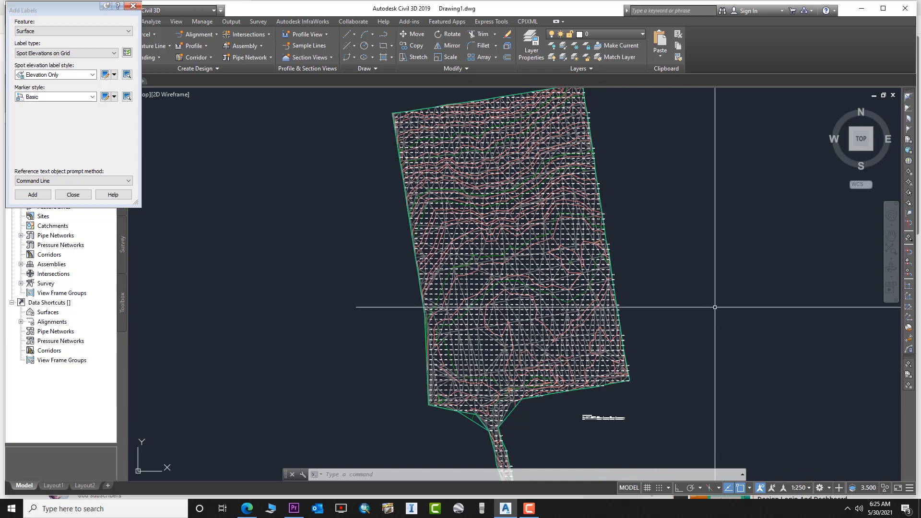
scroll(672, 319, up, 5)
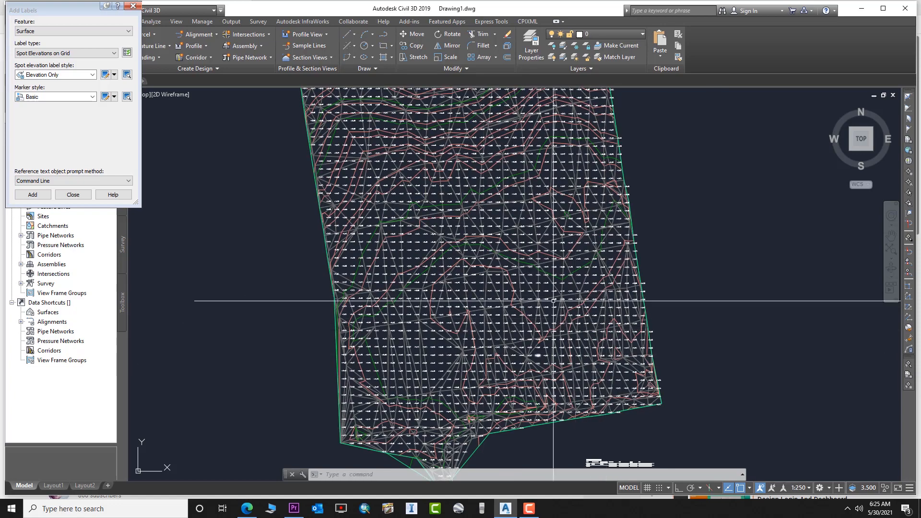
middle_drag(624, 356, 540, 409)
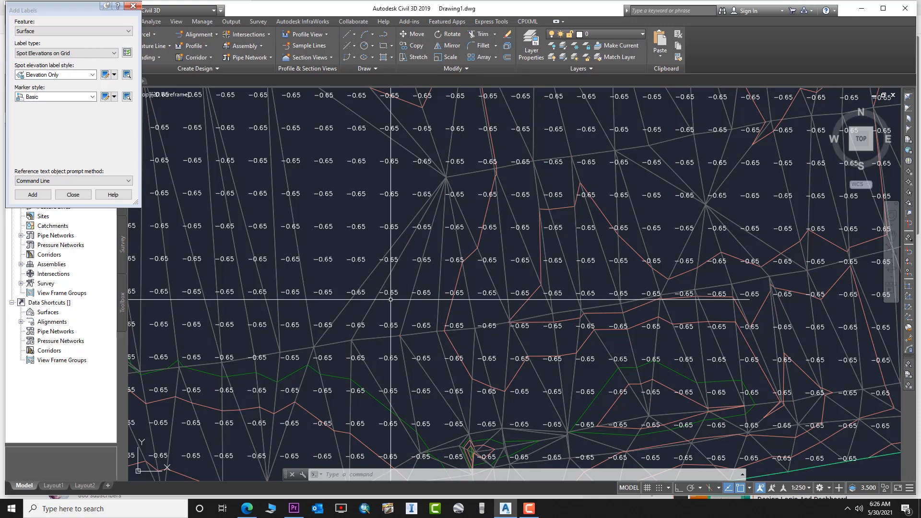
scroll(379, 307, down, 6)
middle_drag(390, 317, 515, 430)
middle_drag(454, 211, 478, 365)
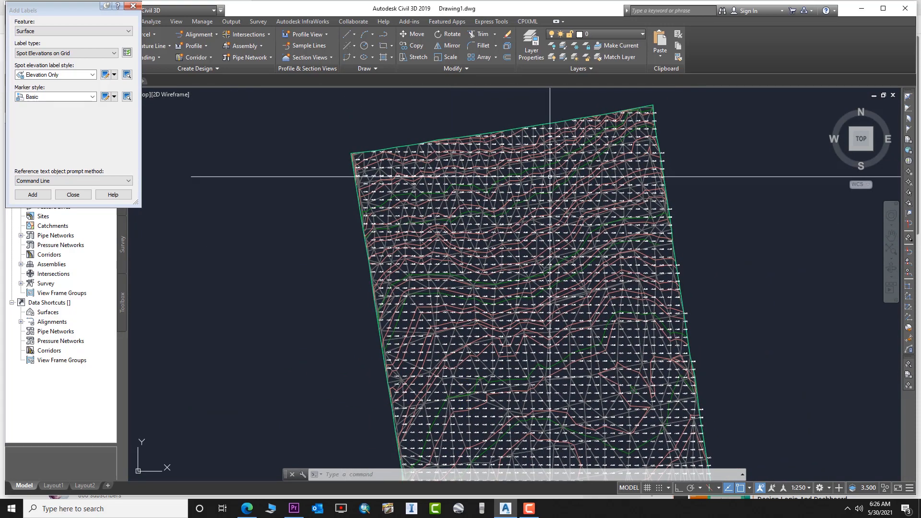
middle_drag(570, 331, 495, 257)
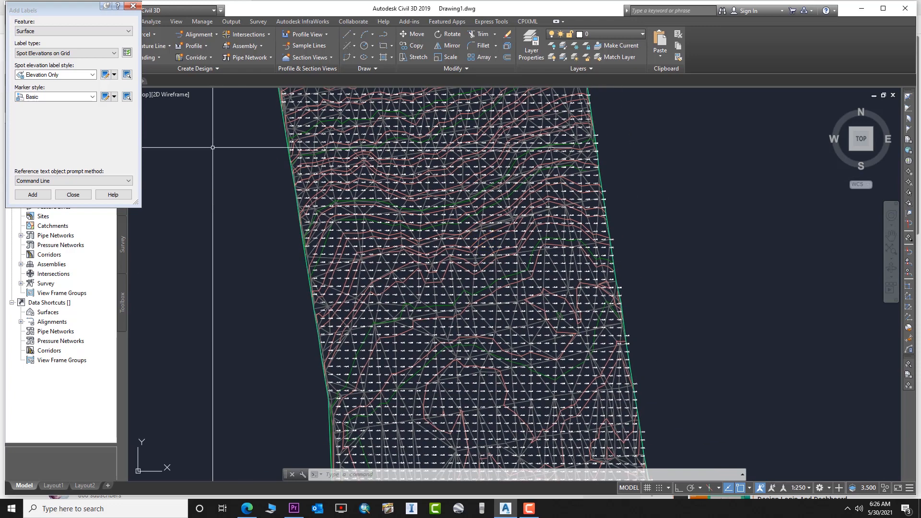
click(133, 7)
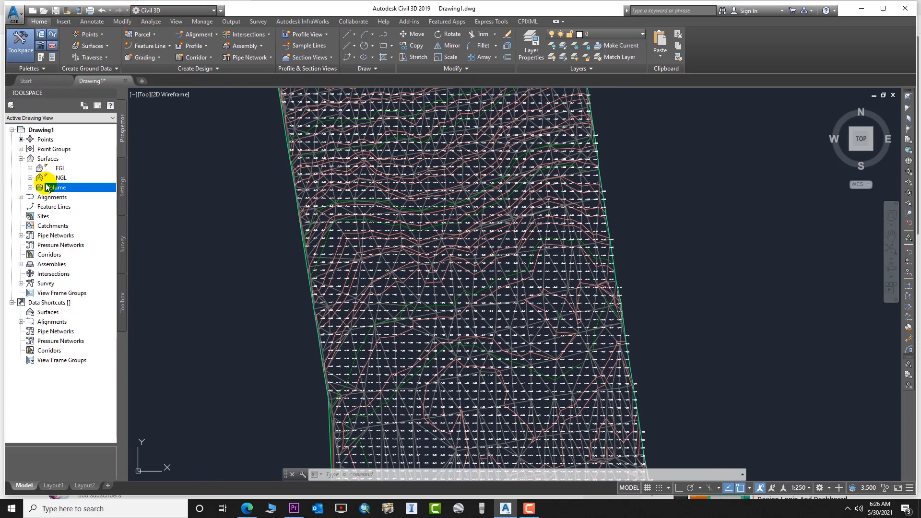
right_click(71, 188)
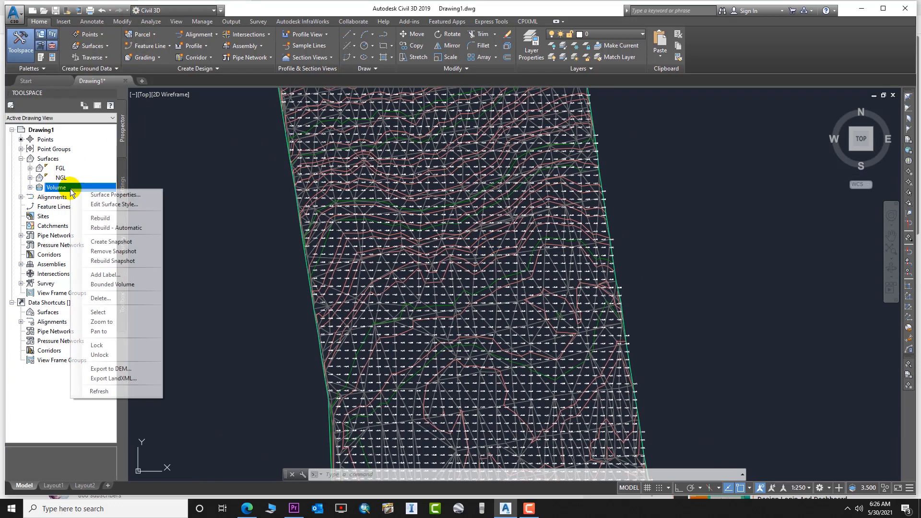
click(123, 204)
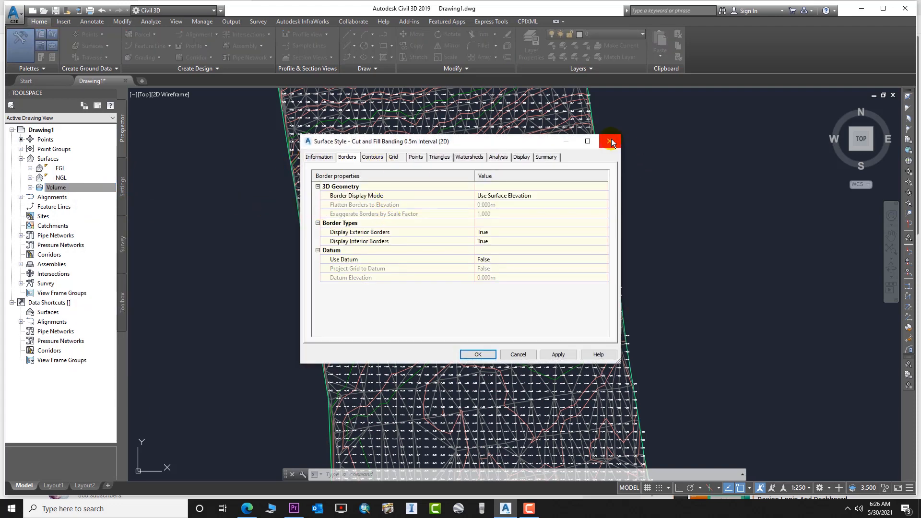
click(499, 158)
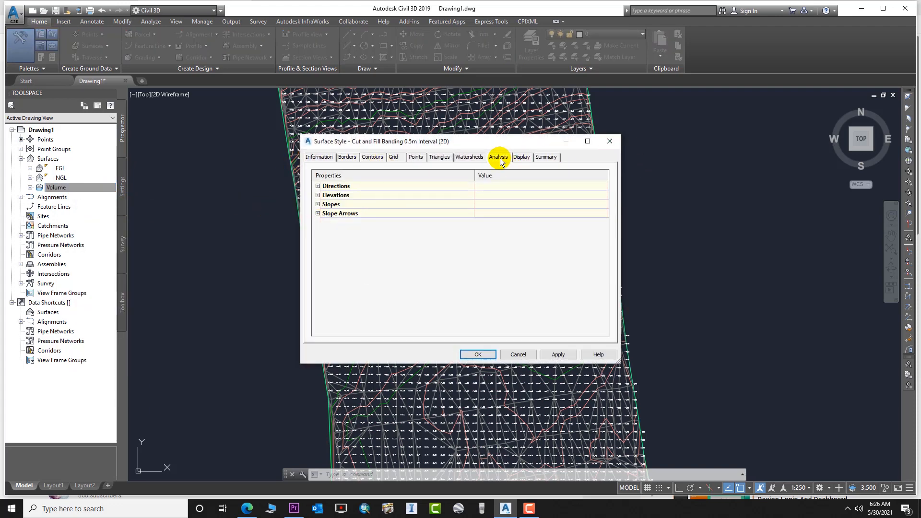
click(610, 141)
In the Volume surface's properties, set the Elevations analysis with the Elevations legend to create ranges by Range interval.
right_click(90, 188)
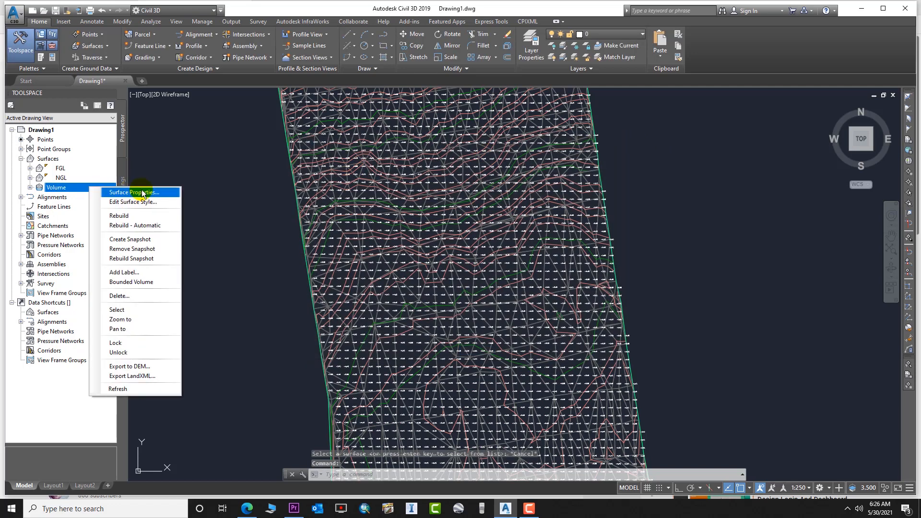
click(143, 193)
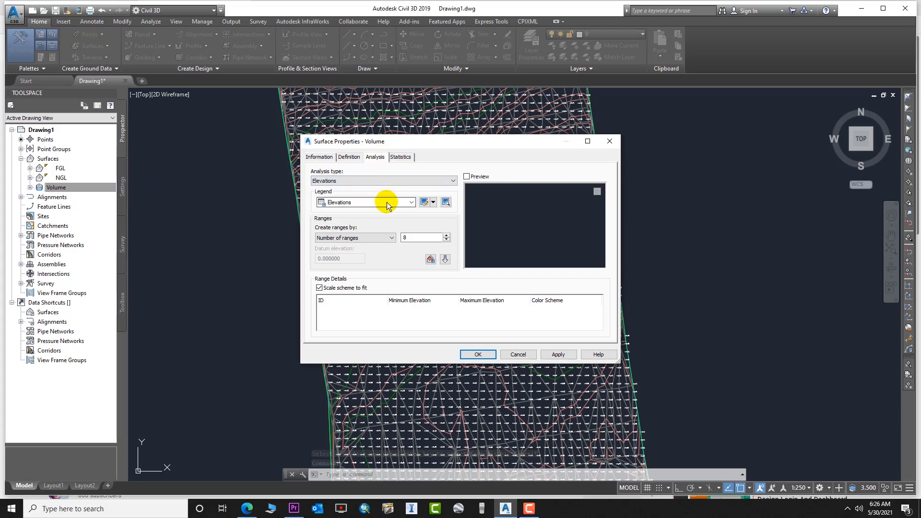
click(402, 182)
click(403, 180)
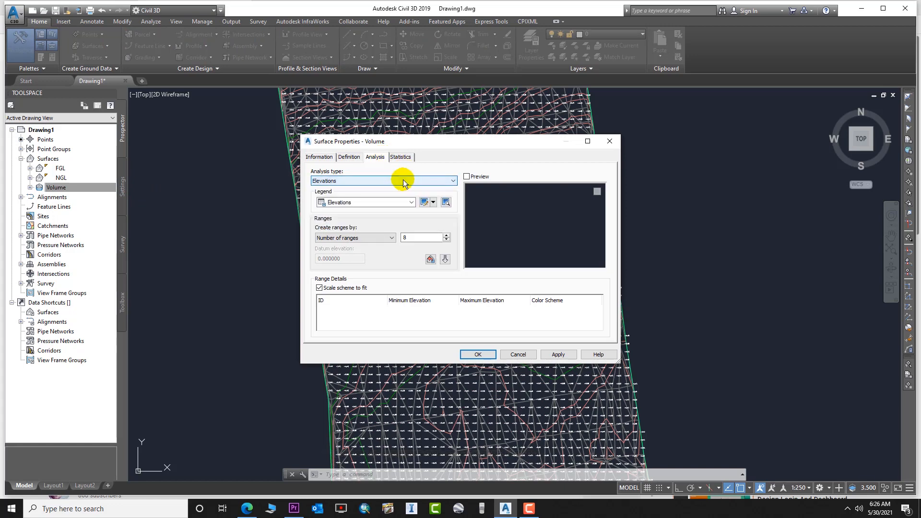
click(370, 205)
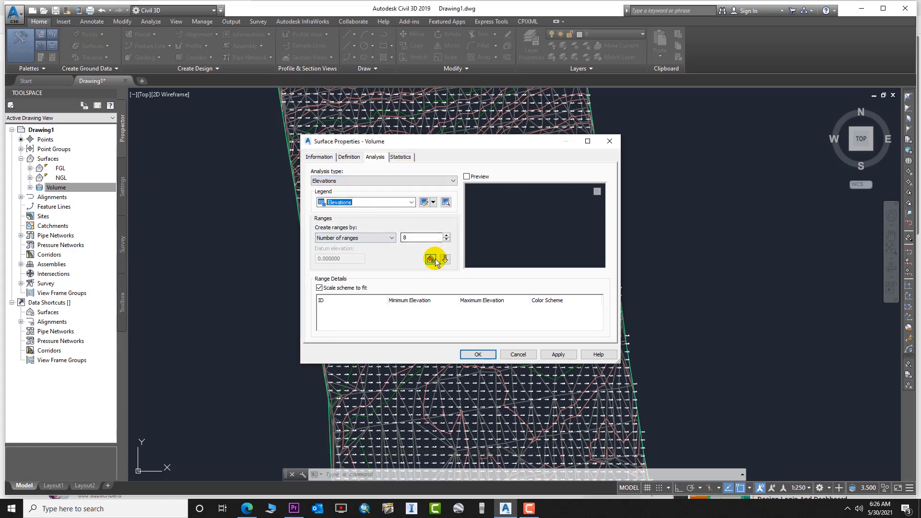
click(359, 238)
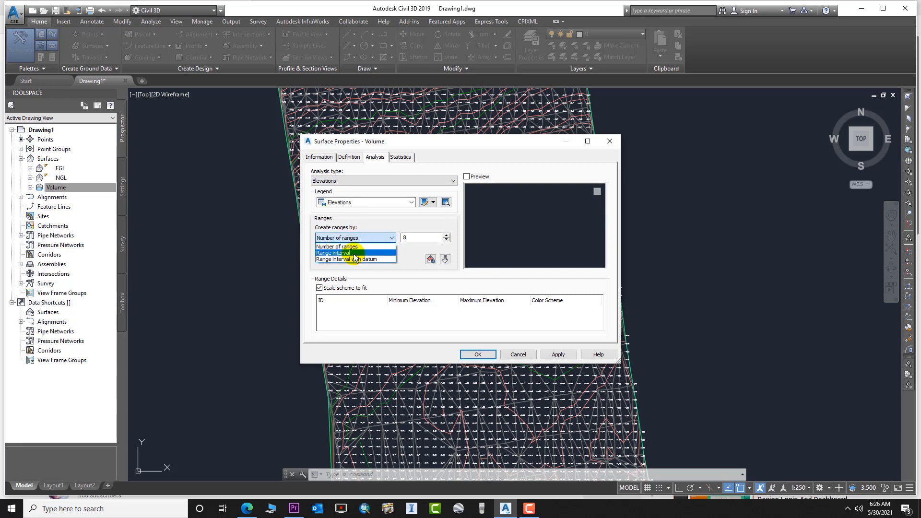
click(344, 253)
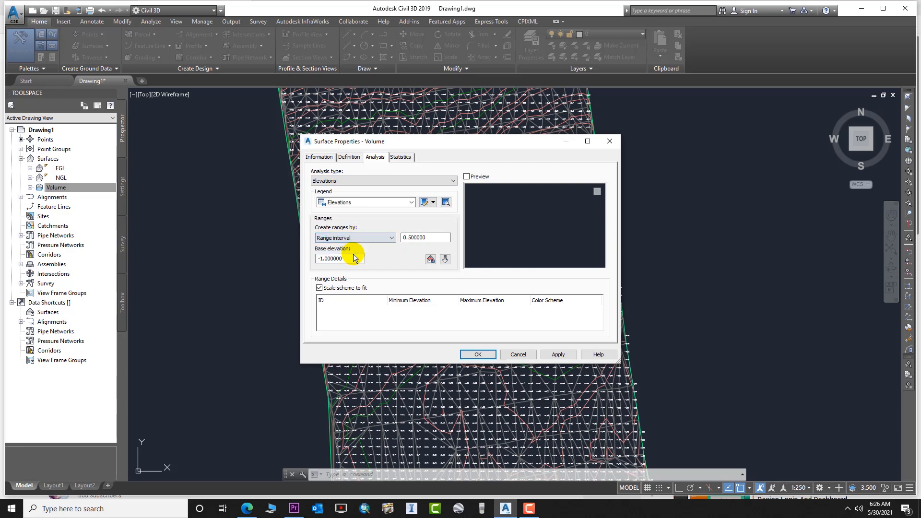
Generate the Volume surface's elevation ranges by Range interval with datum, at a 0.5 interval from datum elevation 0, and apply the analysis.
click(430, 260)
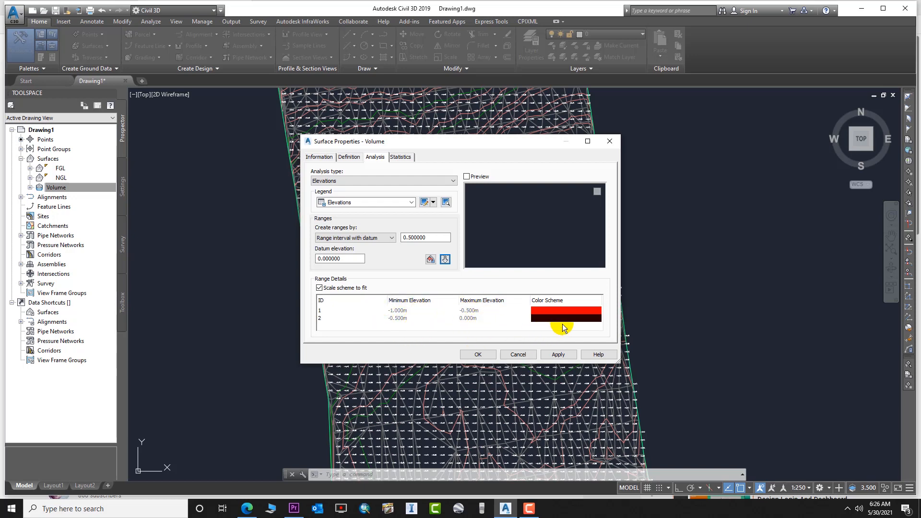
click(563, 311)
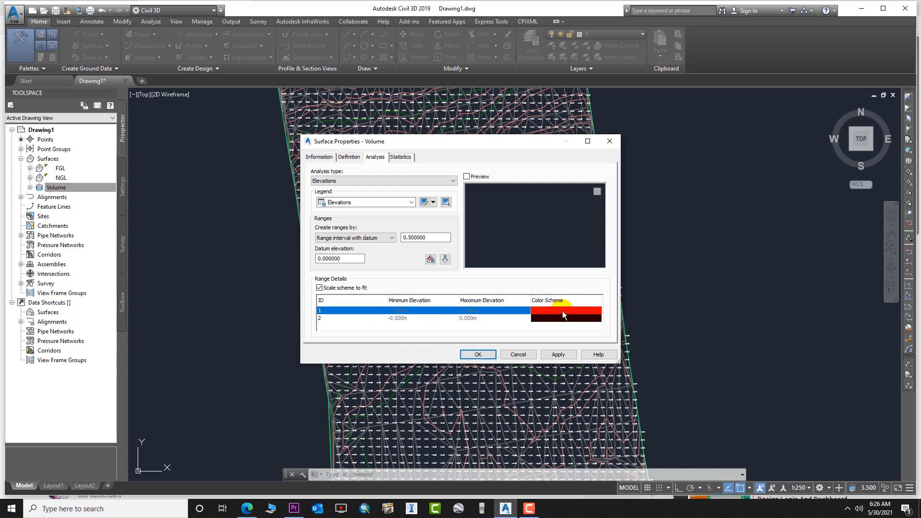
click(554, 354)
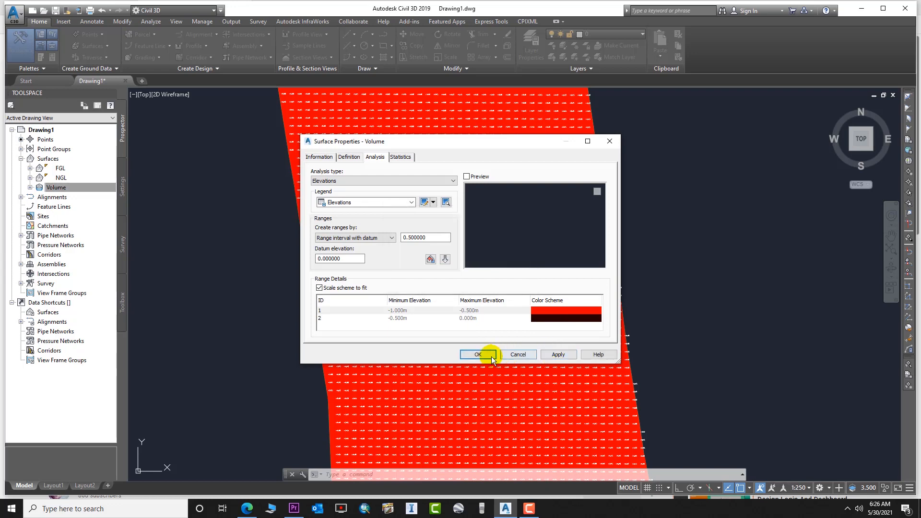
click(478, 355)
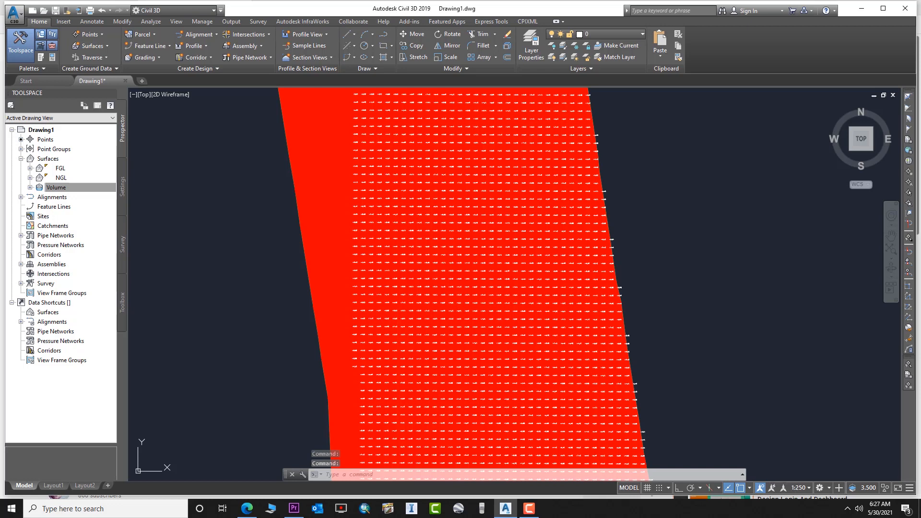
Undo the Volume surface's elevation analysis and its grid of spot elevation labels.
click(101, 10)
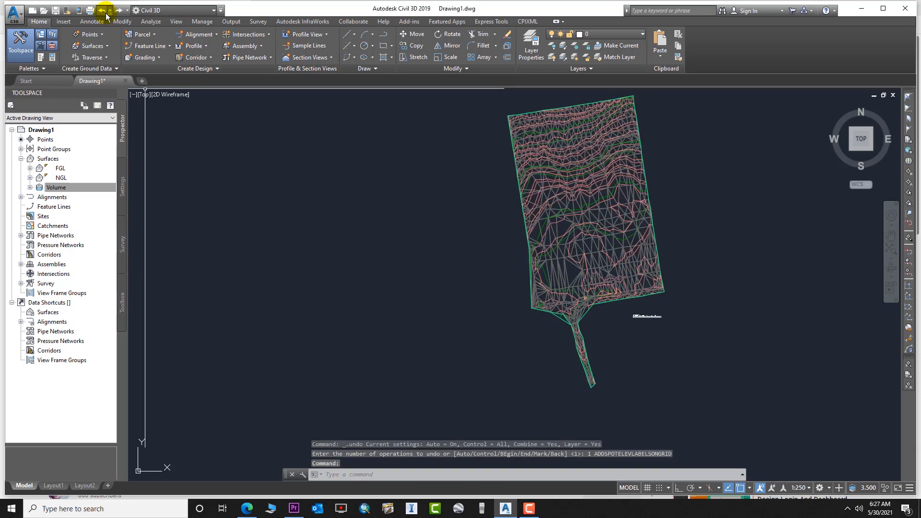
click(62, 168)
right_click(68, 168)
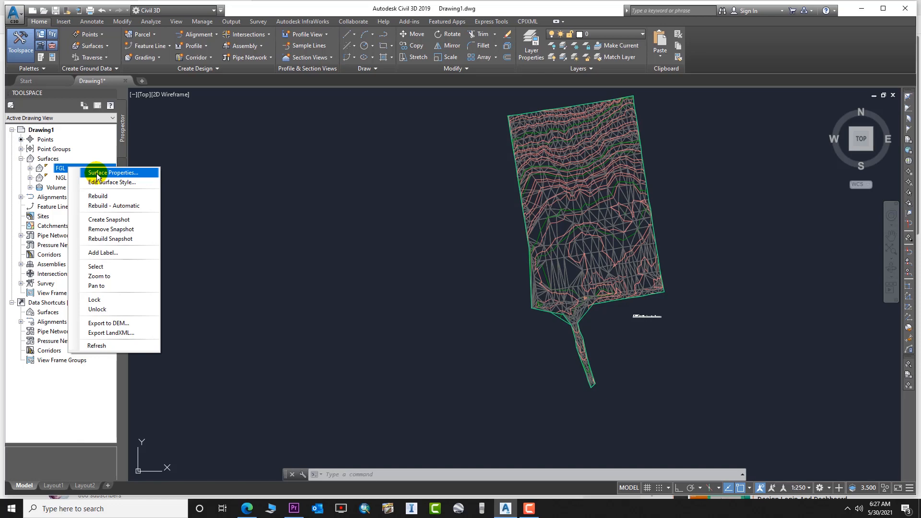
click(679, 251)
click(643, 255)
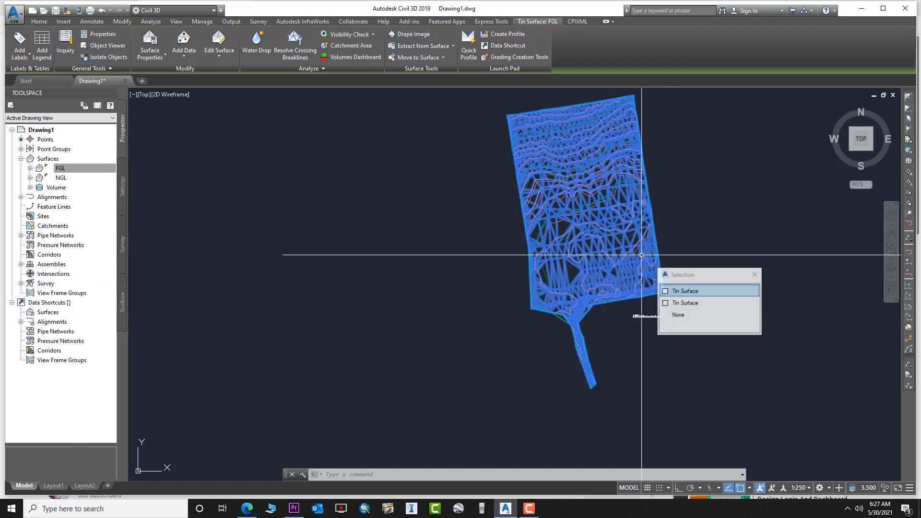
click(756, 275)
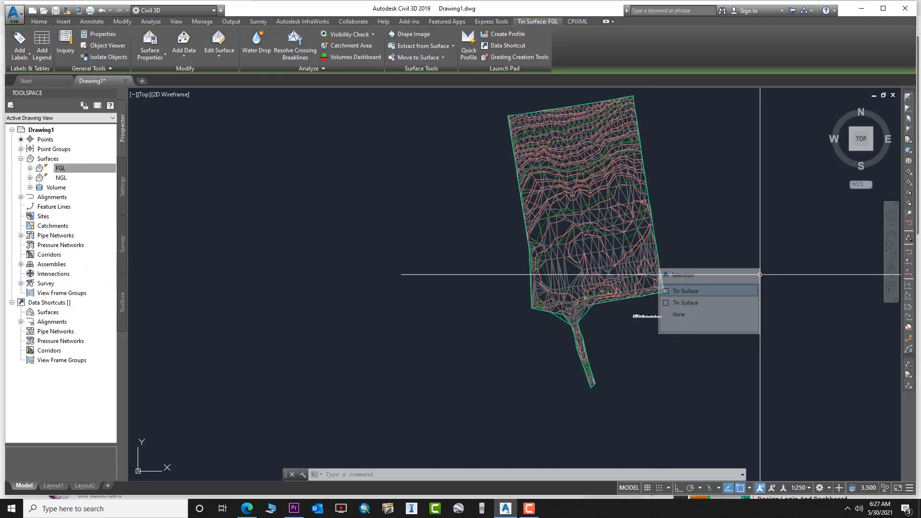
Start adding Spot Elevations on Grid labels from the FGL surface, with the Elevation Only label style and Basic marker style.
click(88, 171)
right_click(88, 174)
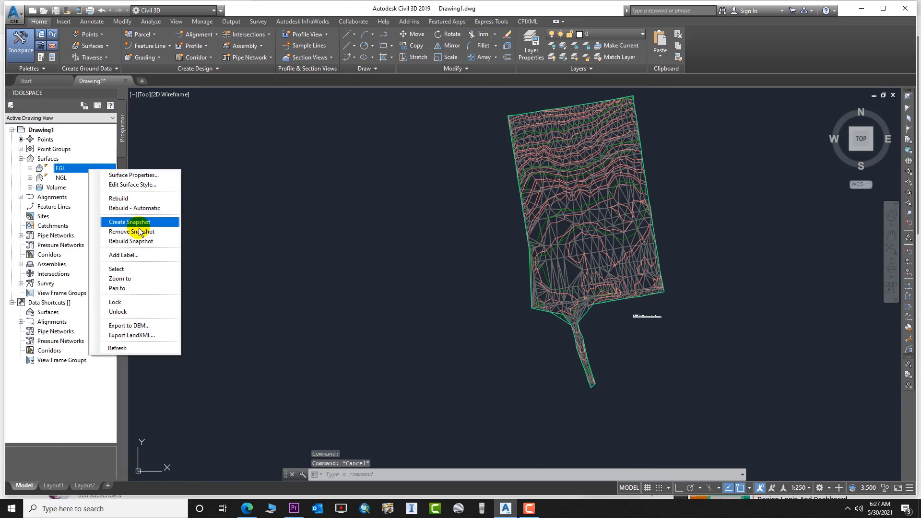
click(138, 256)
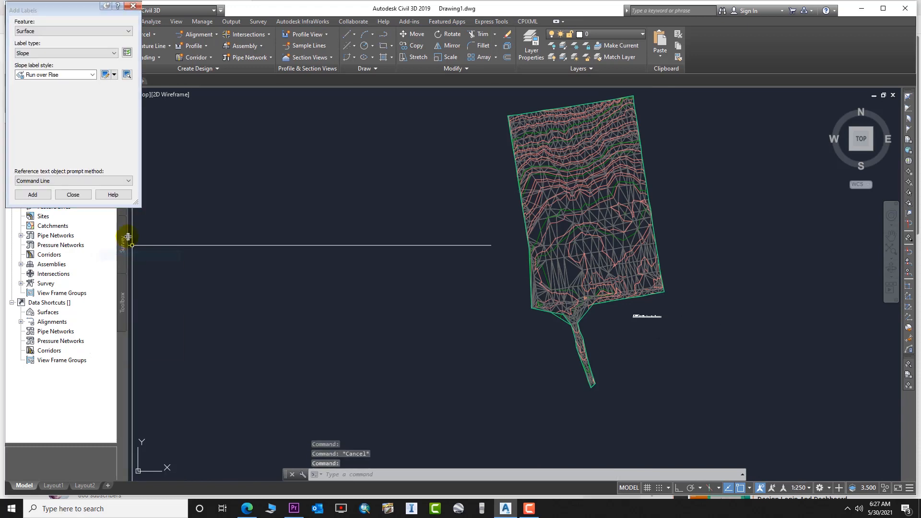
click(48, 53)
click(78, 75)
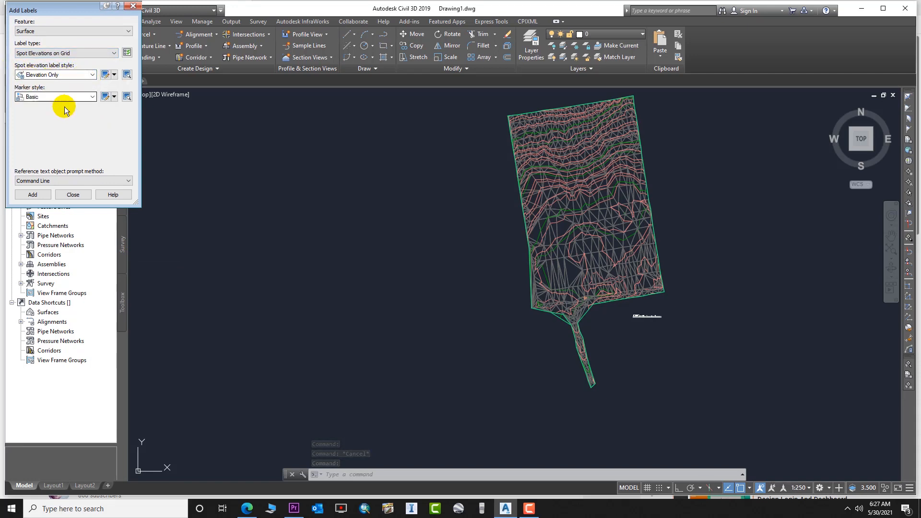
click(33, 194)
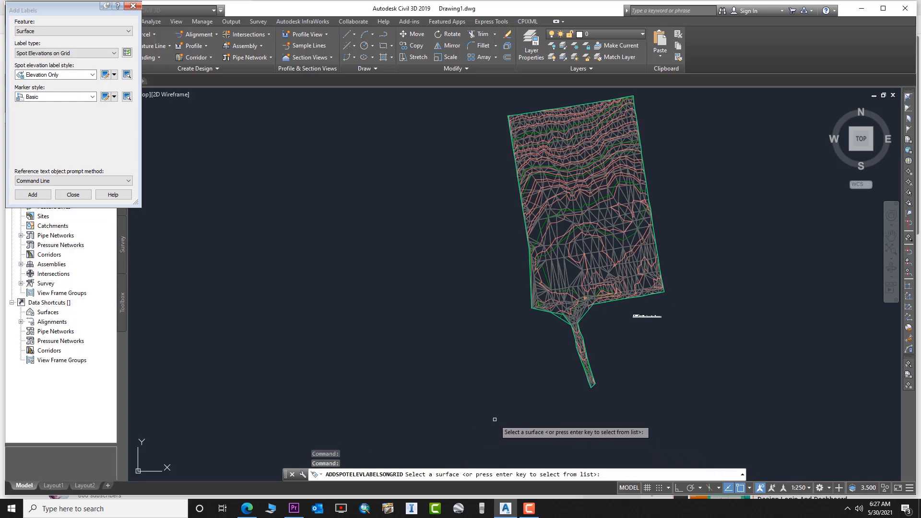
Choose FGL as the surface and define the label grid from a basepoint southwest of it, near-horizontal, with X and Y spacing of 5.
key(Return)
click(376, 217)
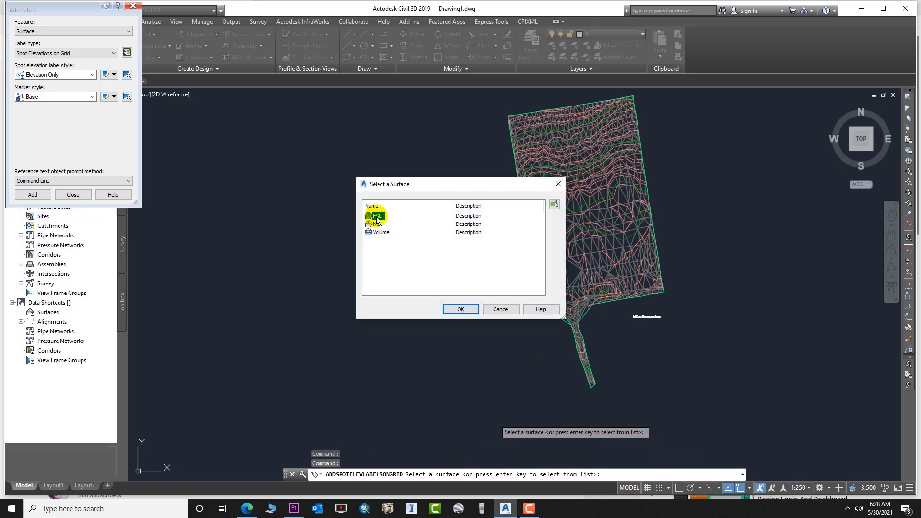
click(468, 311)
click(354, 411)
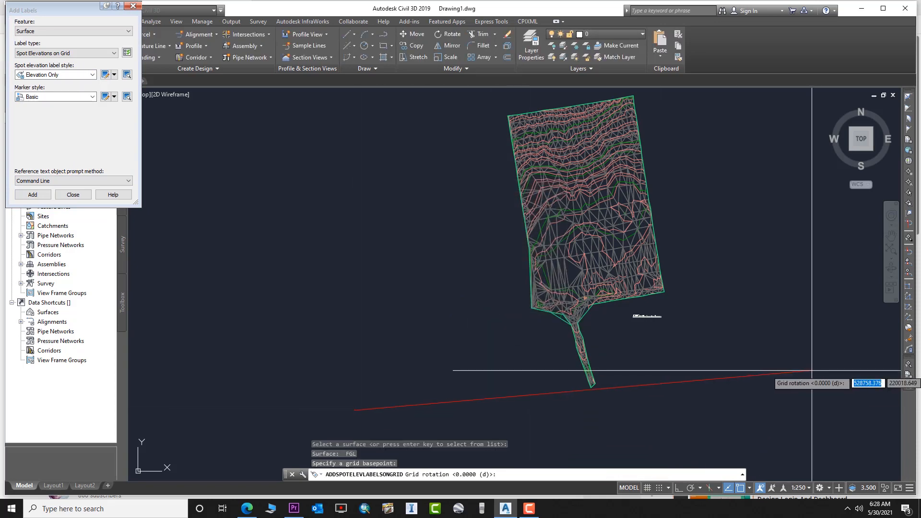
key(Return)
key(Return)
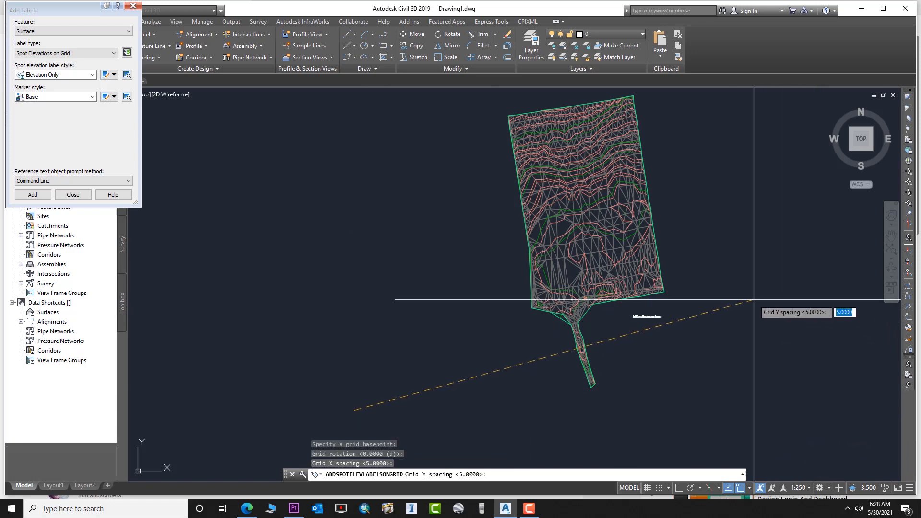
key(Return)
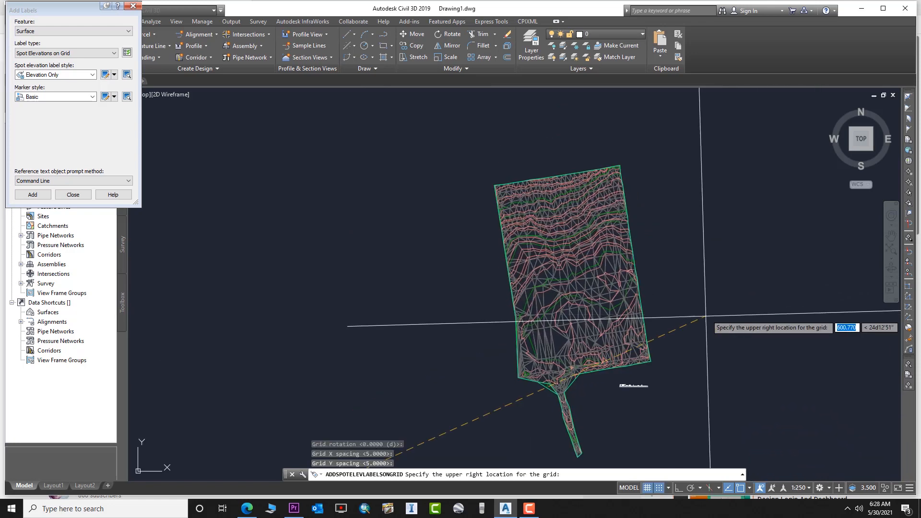
Place the FGL grid's upper right corner beyond the surface's northeast side, generate the labels with unchanged size and rotation, and end the command.
click(745, 128)
scroll(714, 249, down, 4)
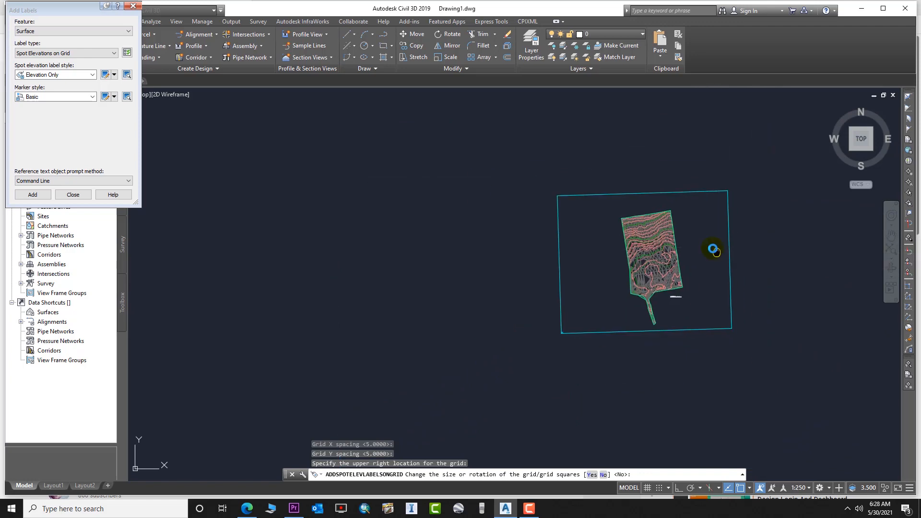
middle_drag(714, 249, 638, 198)
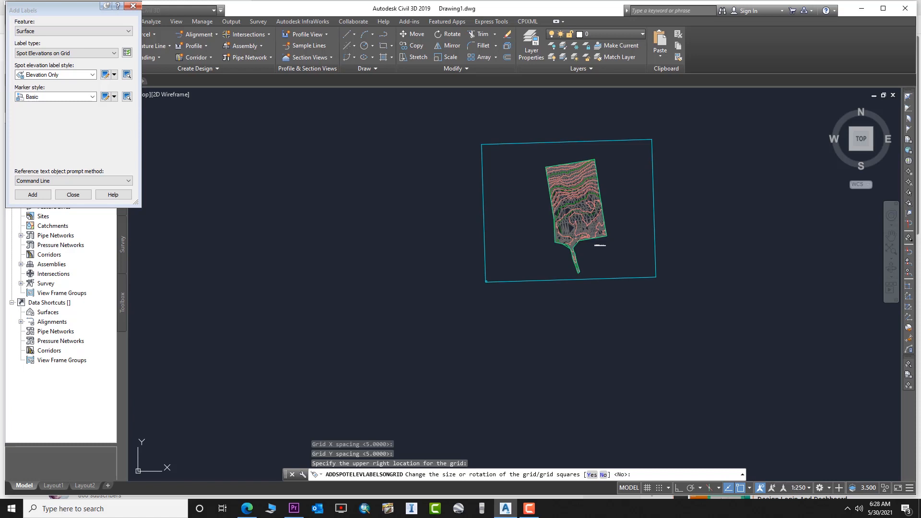
key(Return)
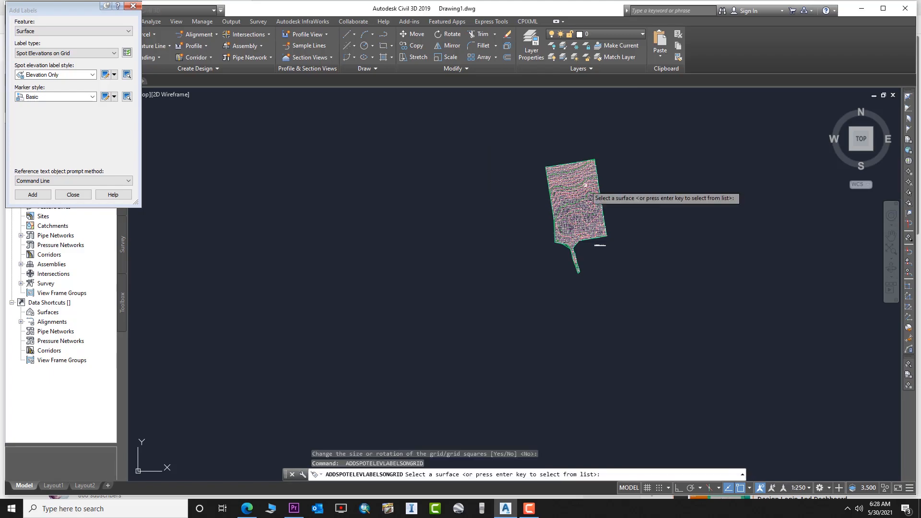
scroll(597, 201, up, 2)
scroll(597, 202, up, 6)
key(Escape)
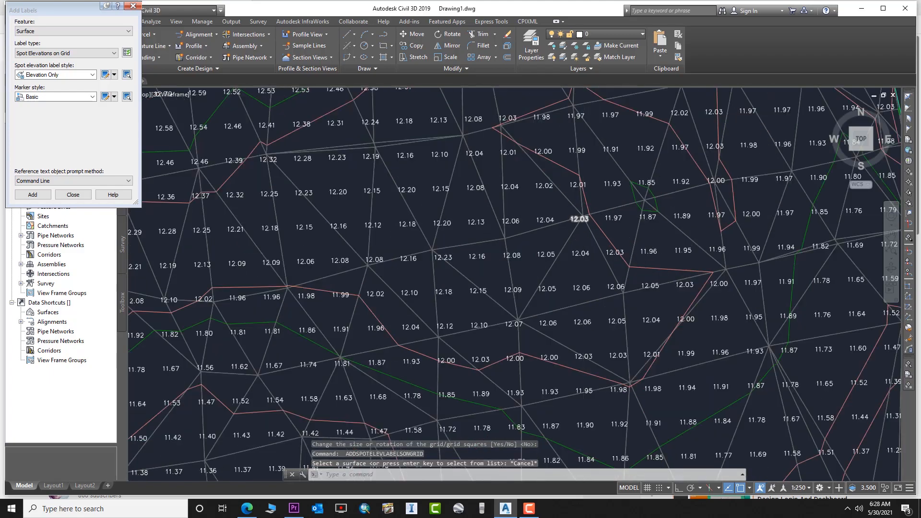
Examine the FGL spot elevation labels along the southern edge, the northern part and the middle of the surface.
scroll(584, 241, down, 4)
middle_drag(597, 283, 559, 58)
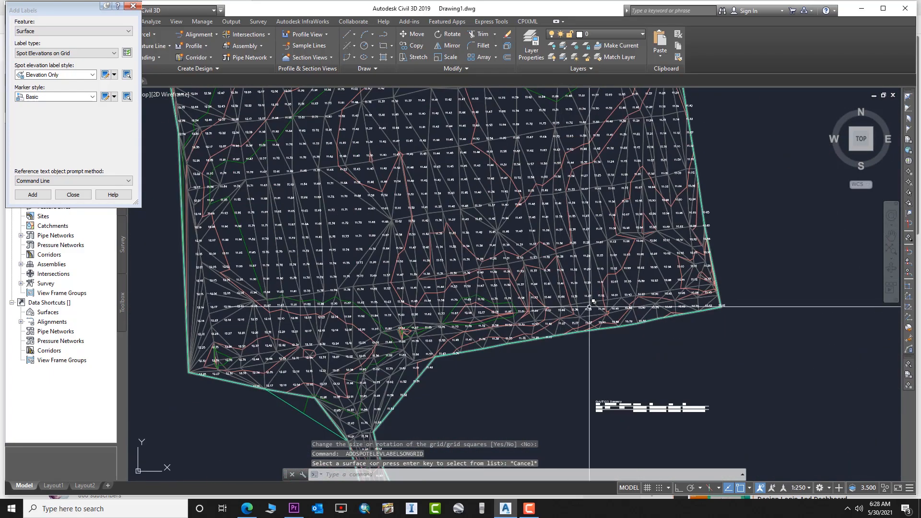
scroll(590, 307, up, 4)
scroll(516, 292, down, 6)
middle_drag(395, 269, 460, 345)
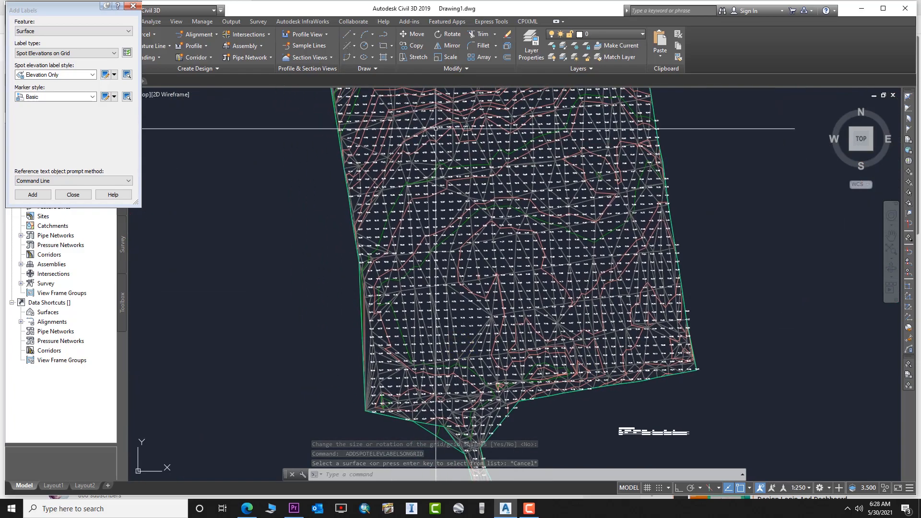
middle_drag(437, 130, 489, 321)
middle_drag(458, 148, 440, 208)
scroll(424, 242, up, 2)
scroll(435, 195, up, 2)
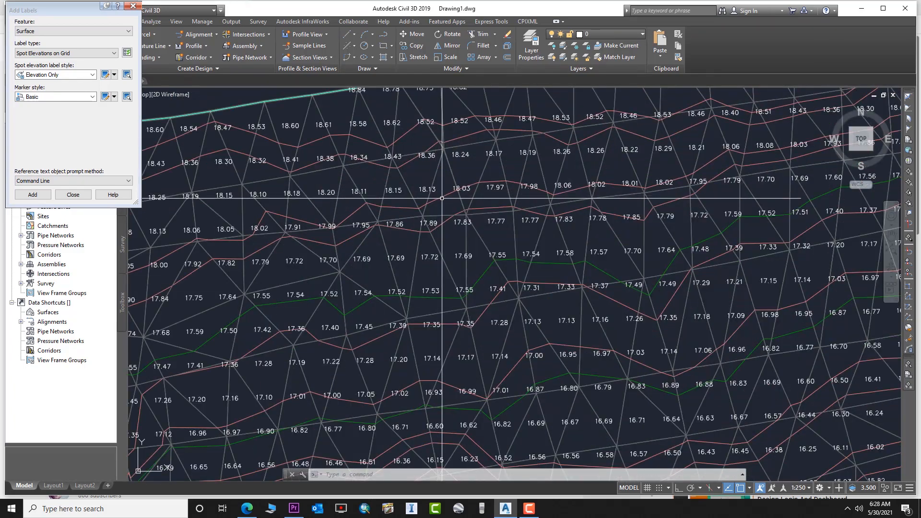
scroll(442, 197, down, 2)
scroll(513, 244, down, 1)
middle_drag(514, 244, 422, 137)
scroll(438, 177, up, 10)
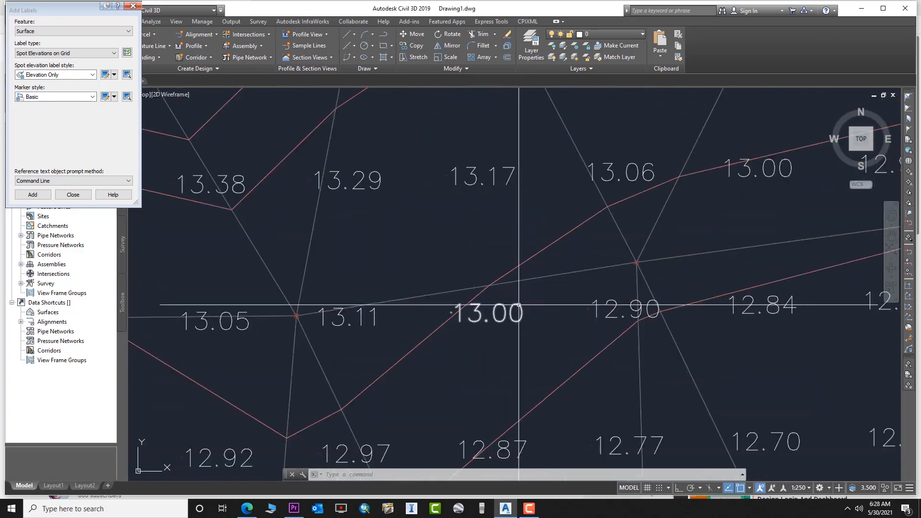
Move the 13.17 spot elevation label southwest, into the gap above the 13.11 and 13.00 labels.
click(474, 179)
click(479, 175)
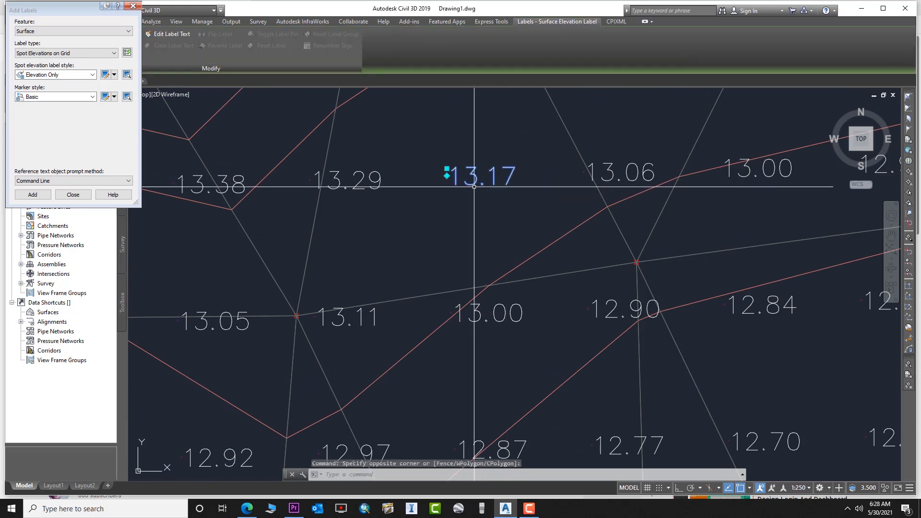
text(m)
key(Return)
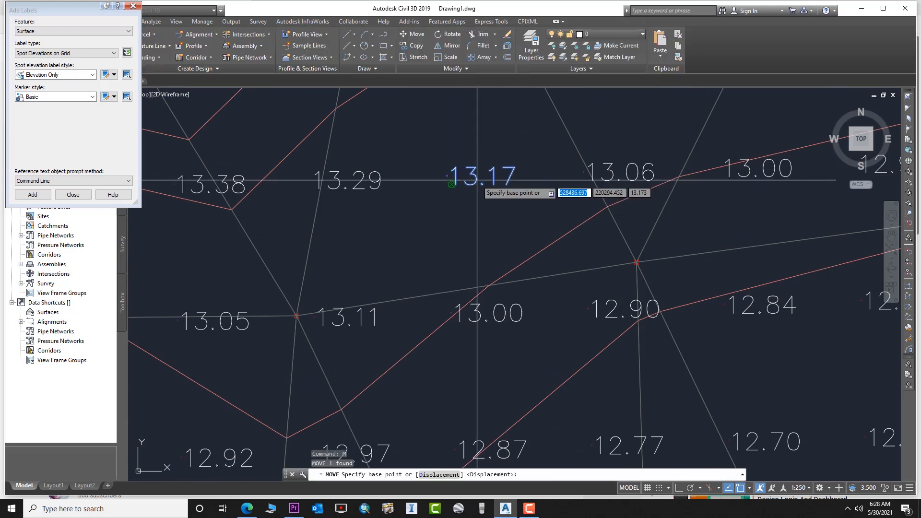
click(456, 177)
click(426, 251)
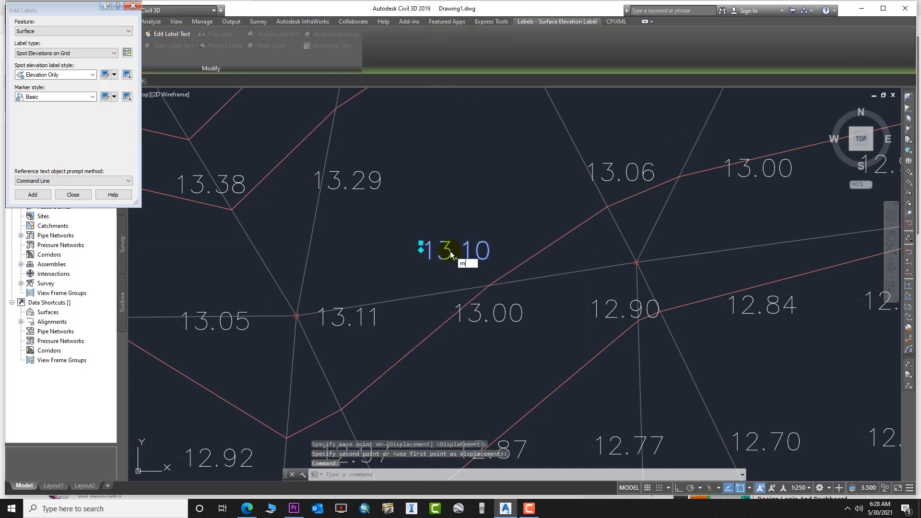
Move the same spot elevation label north, past its original grid row, between the 13.29 and 13.06 labels.
text(m)
key(Return)
click(451, 255)
click(472, 139)
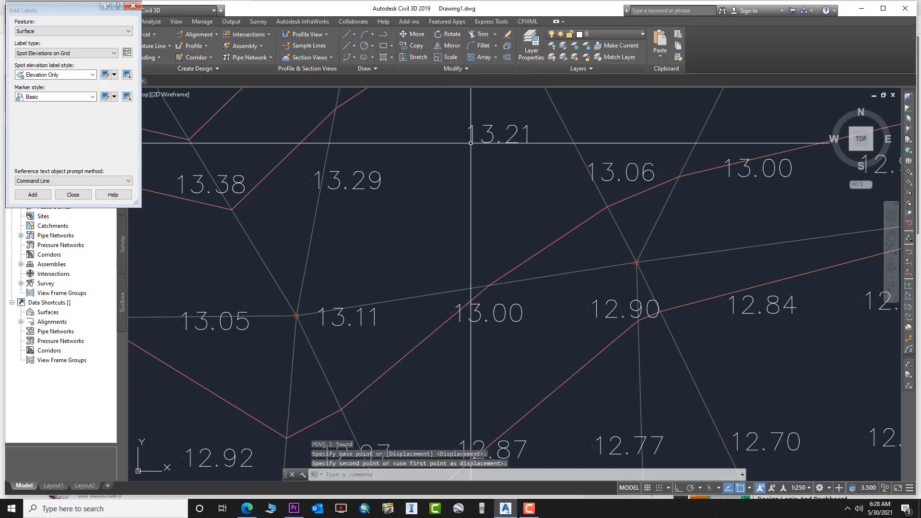
Move the neighbouring 13.29 spot elevation label southeast, into the gap above the 13.11 and 13.00 labels.
click(354, 176)
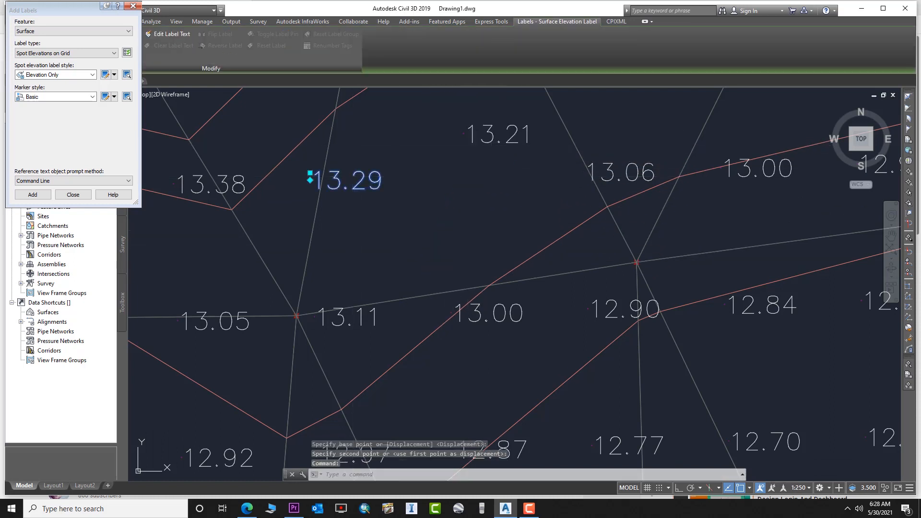
text(m)
key(Return)
click(357, 183)
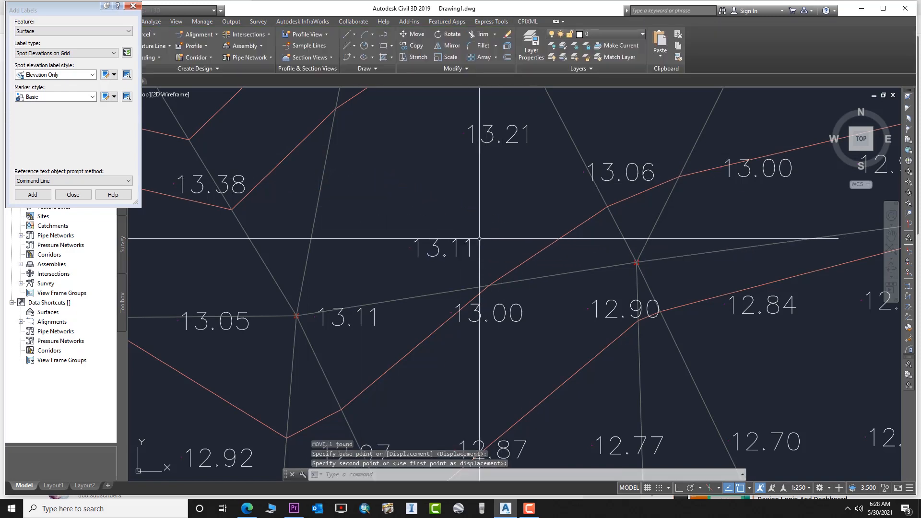
Move the 13.63 spot elevation label northeast, to just below and between the 13.97 and 13.84 labels.
scroll(403, 225, down, 5)
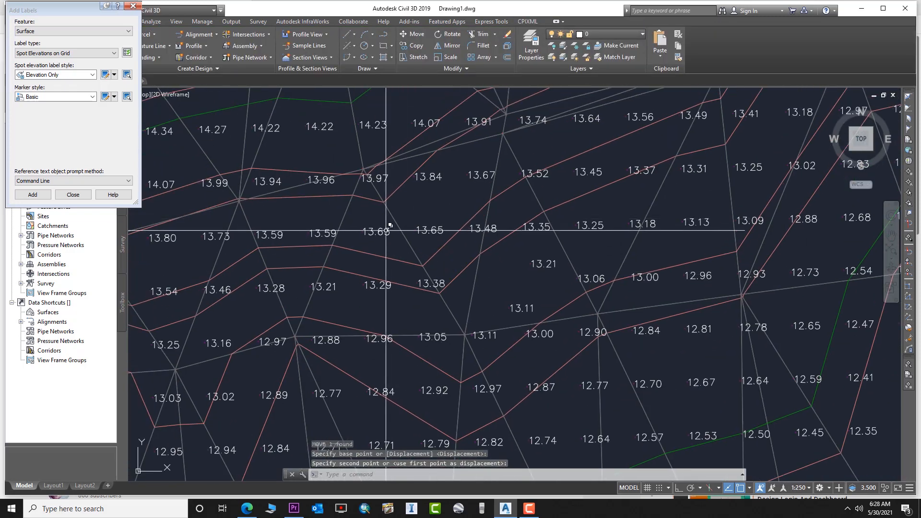
click(386, 231)
key(Return)
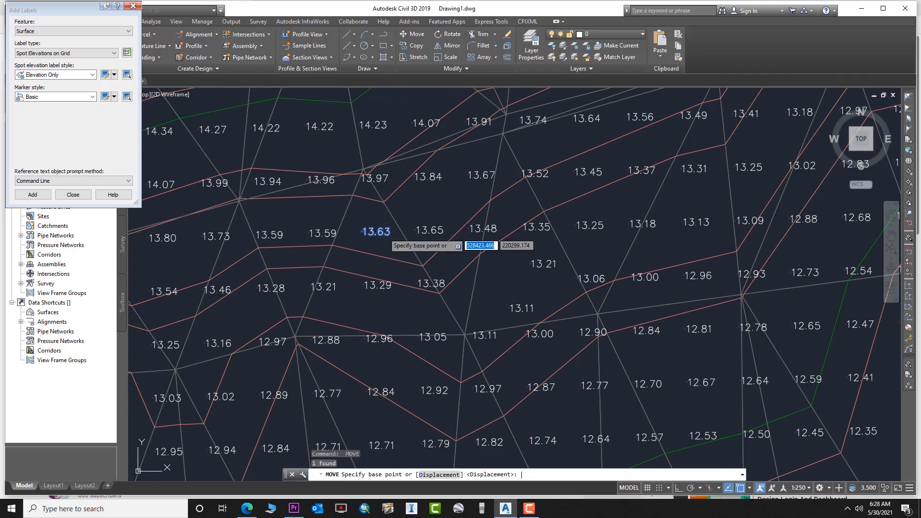
click(386, 230)
click(425, 197)
Move the 13.65 spot elevation label west and slightly south, beside the nearest 13.59 label.
click(428, 231)
key(Return)
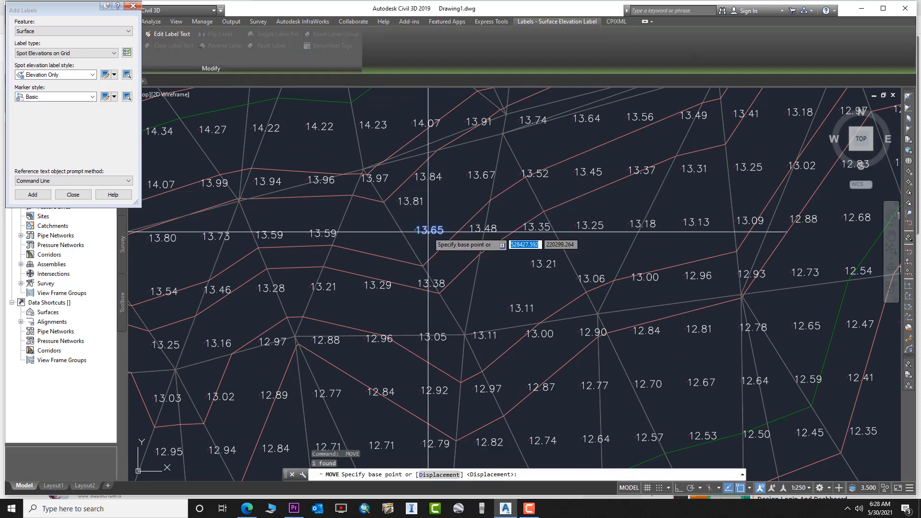
click(427, 231)
click(373, 248)
click(319, 233)
key(Return)
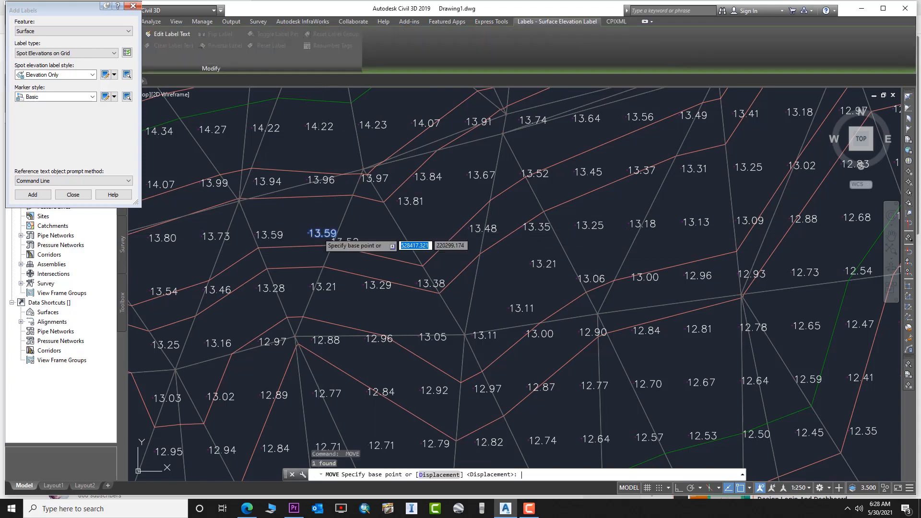
key(Escape)
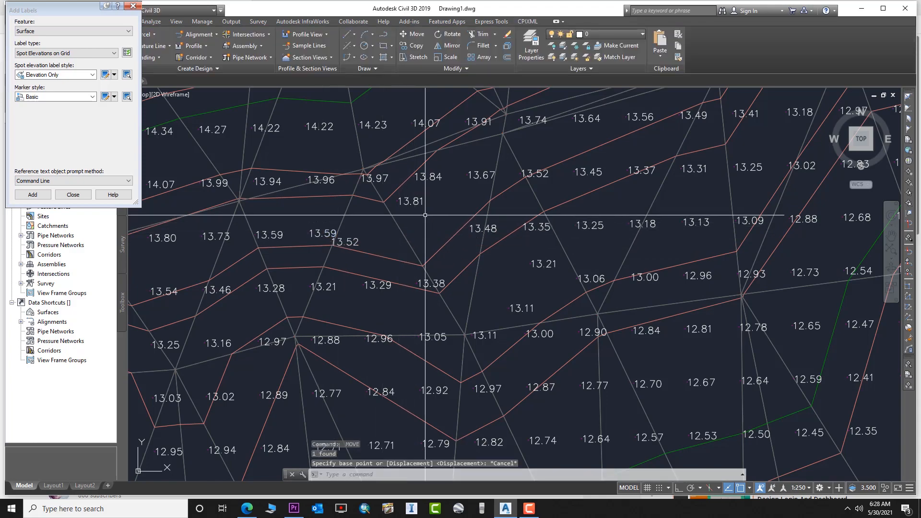
End the label move and close the Add Labels dialog.
key(Escape)
key(Escape)
scroll(426, 215, down, 7)
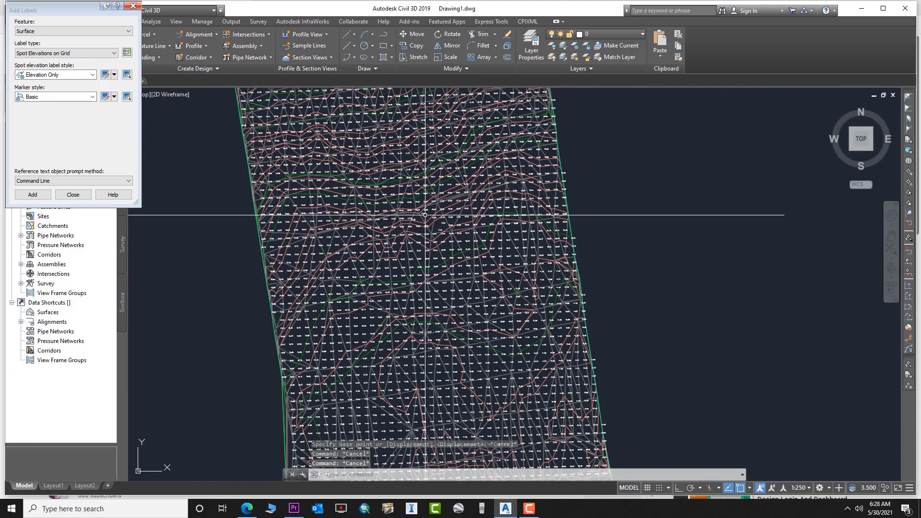
click(133, 7)
Set the FGL surface's style to Cut and Fill Banding 0.5m Interval and apply it.
click(68, 168)
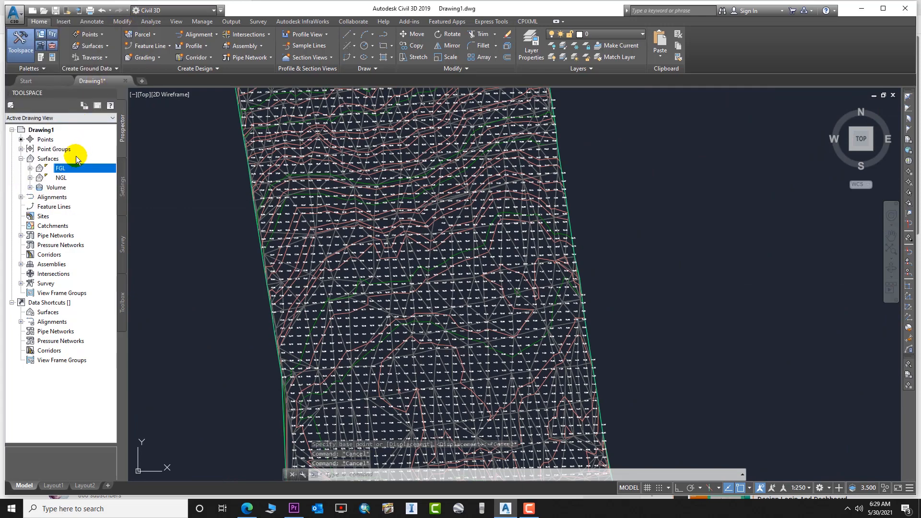
right_click(90, 171)
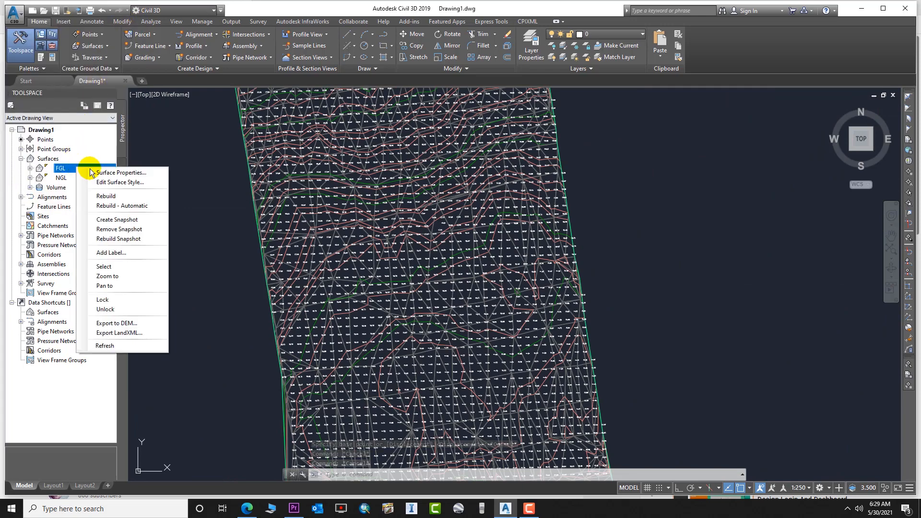
click(115, 173)
click(317, 158)
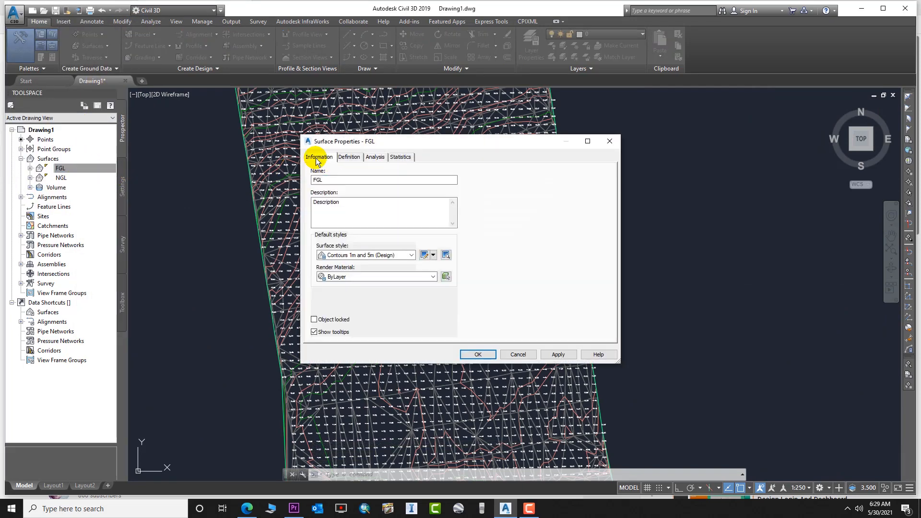
click(411, 255)
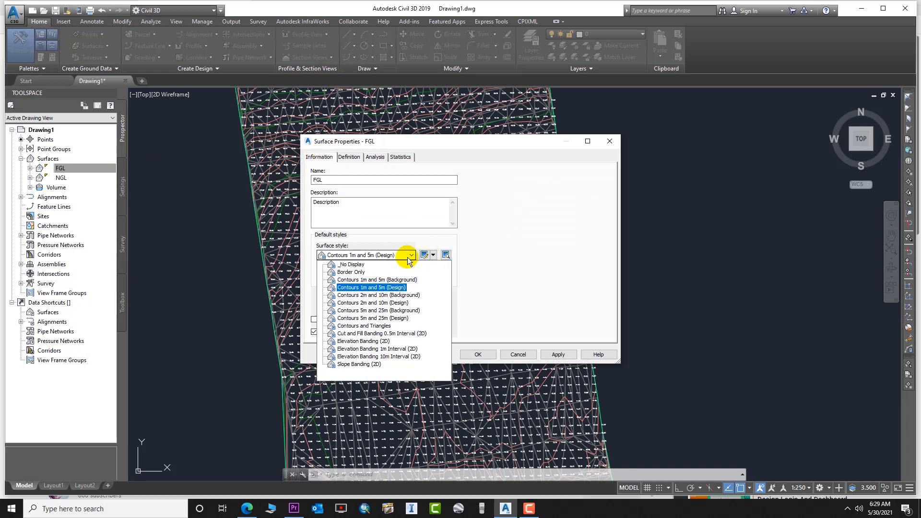
click(382, 333)
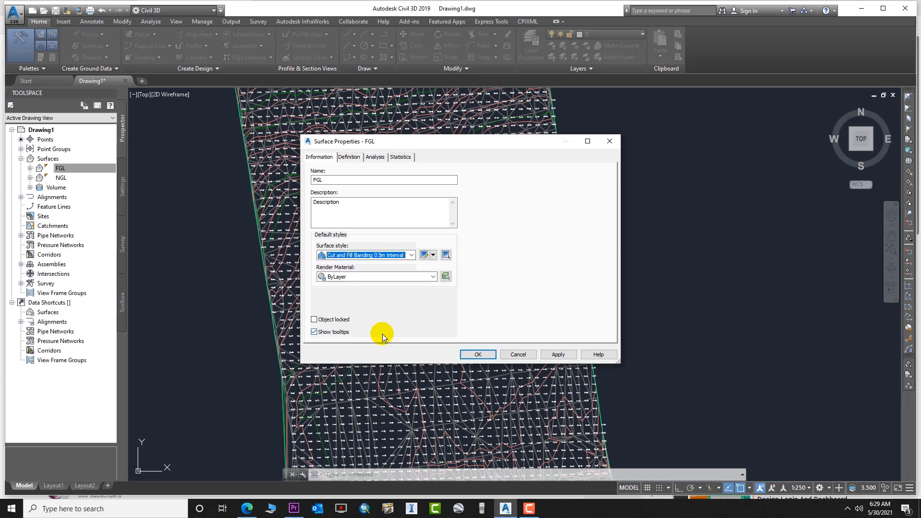
click(557, 355)
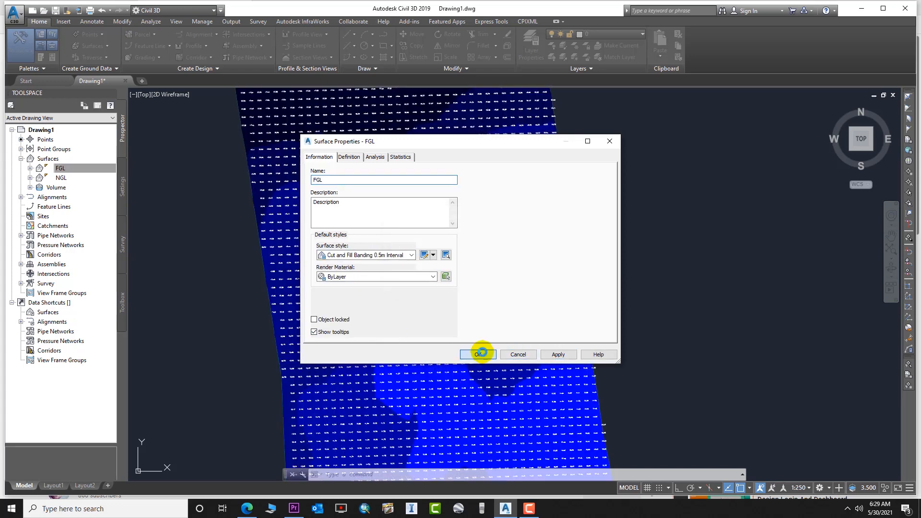
click(480, 354)
scroll(473, 248, down, 2)
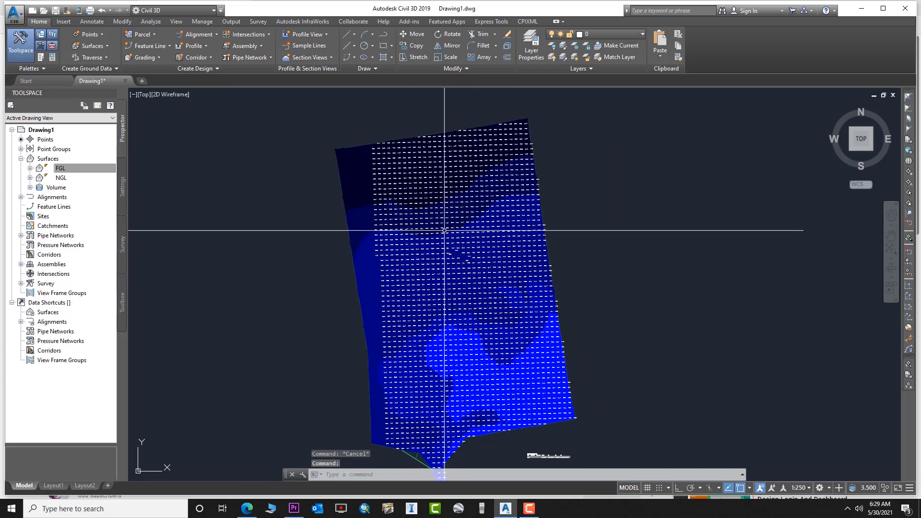
scroll(470, 248, up, 3)
scroll(477, 255, down, 3)
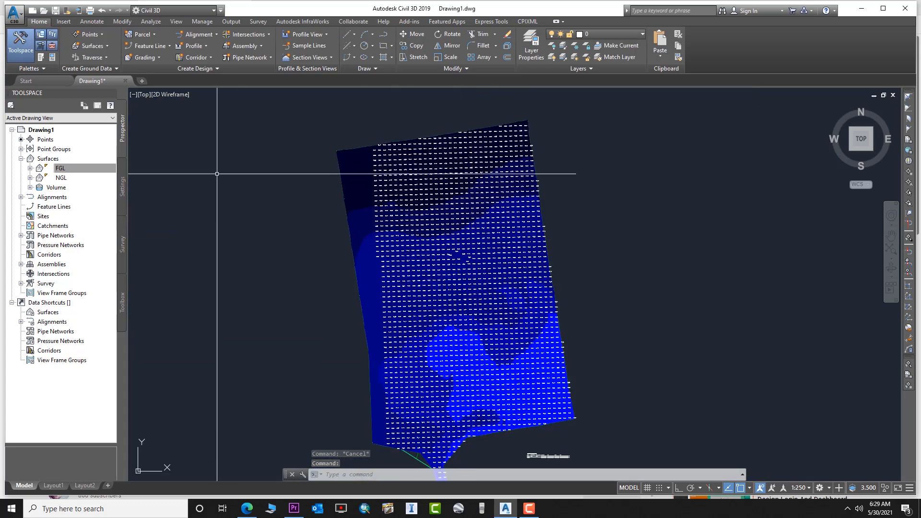
Generate elevation analysis ranges for the FGL surface by range interval with datum, using a 0.5 interval and datum elevation 0.
click(83, 173)
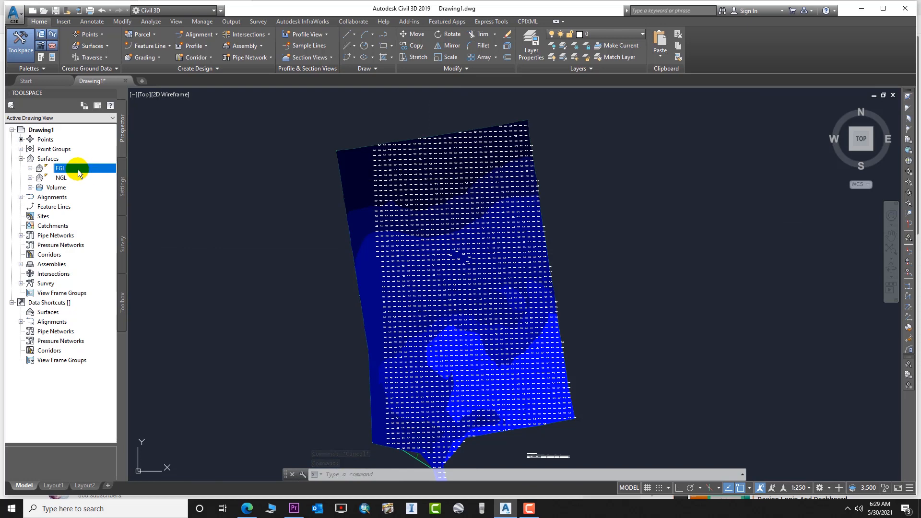
right_click(77, 169)
click(105, 177)
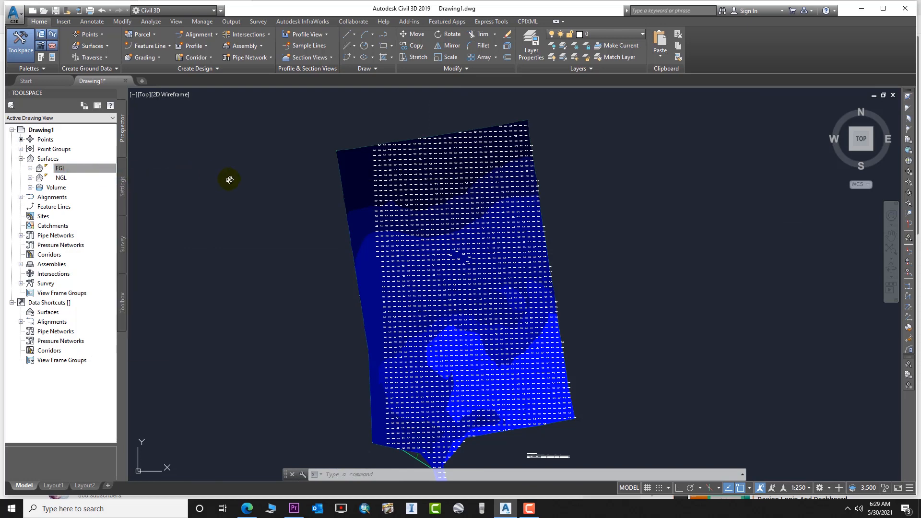
click(376, 157)
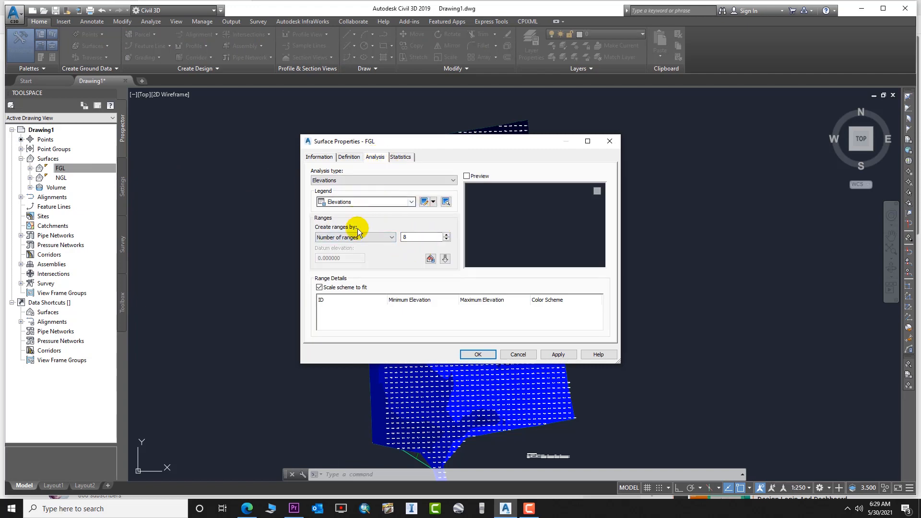
click(338, 253)
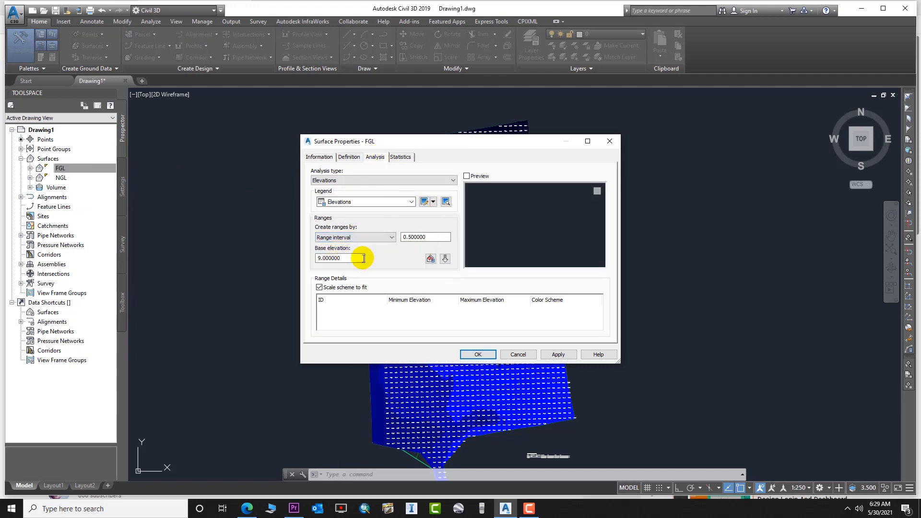
click(440, 262)
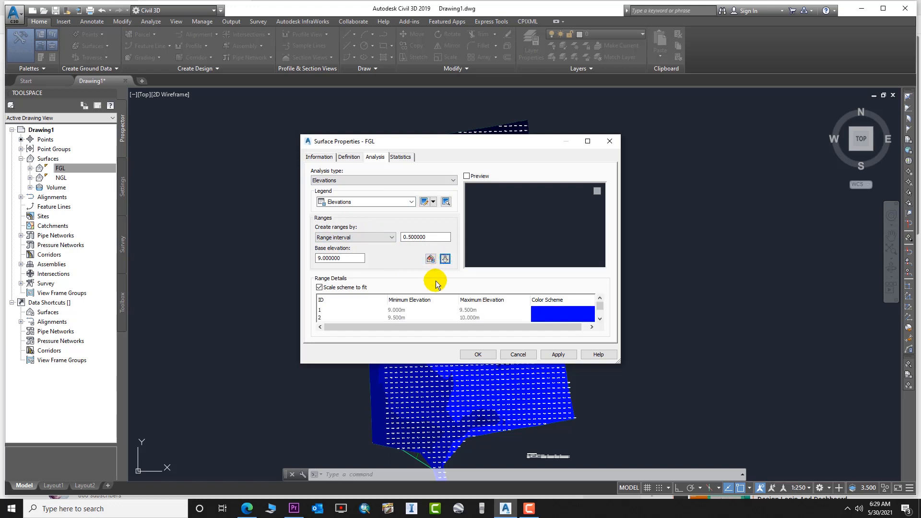
click(431, 261)
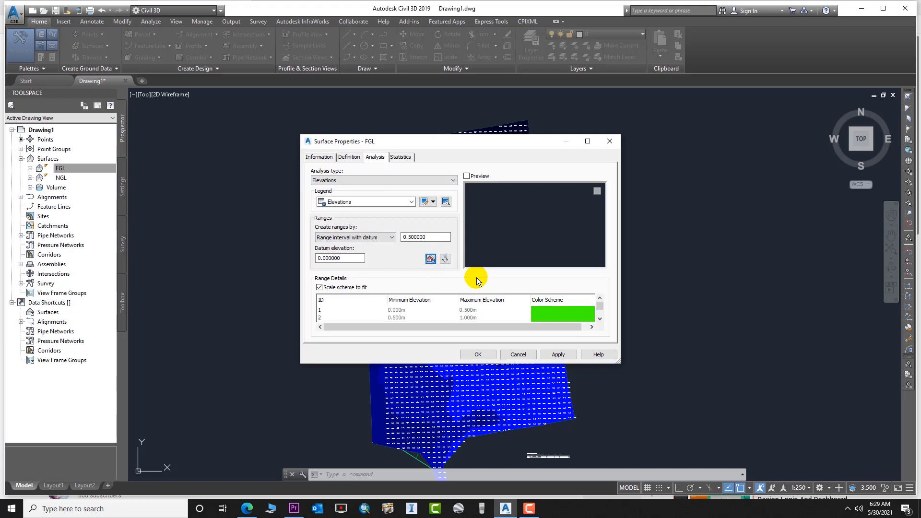
click(442, 261)
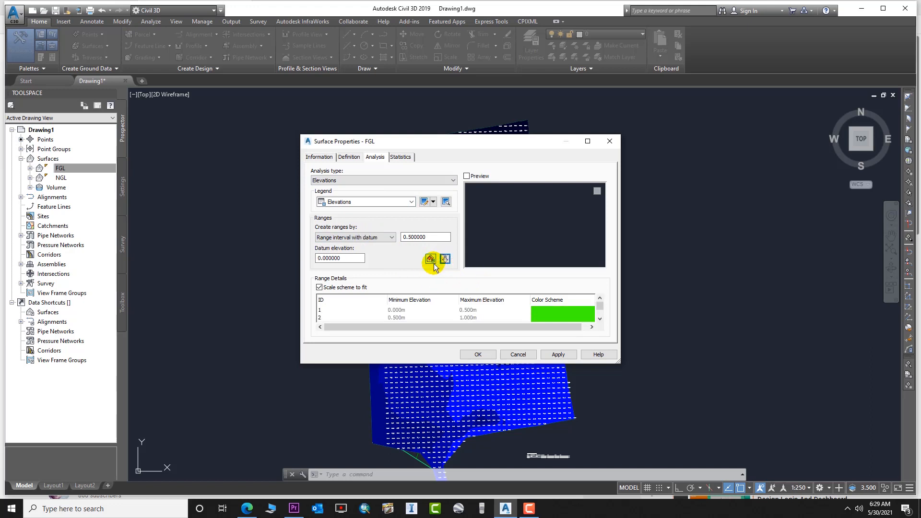
Enlarge the FGL Surface Properties dialog to show more elevation ranges and colour range 3 yellow.
click(456, 310)
scroll(456, 310, down, 2)
scroll(418, 311, down, 10)
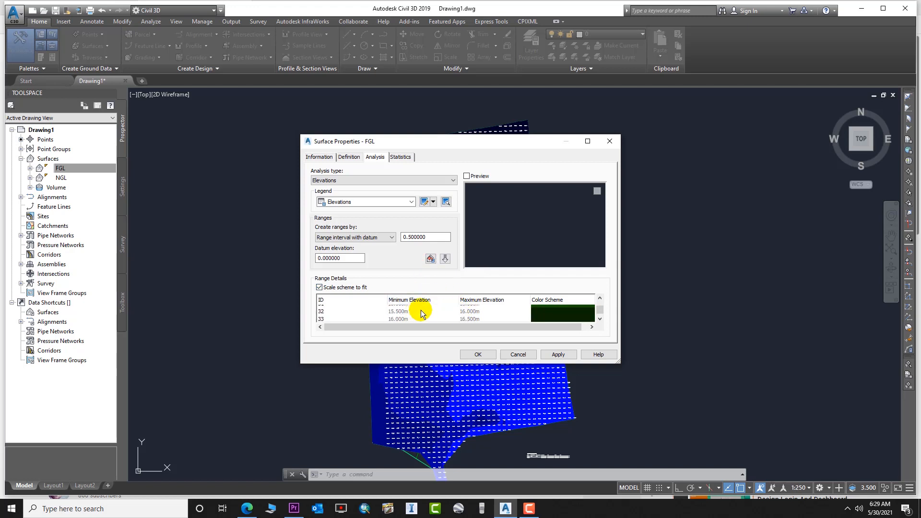
scroll(548, 318, up, 3)
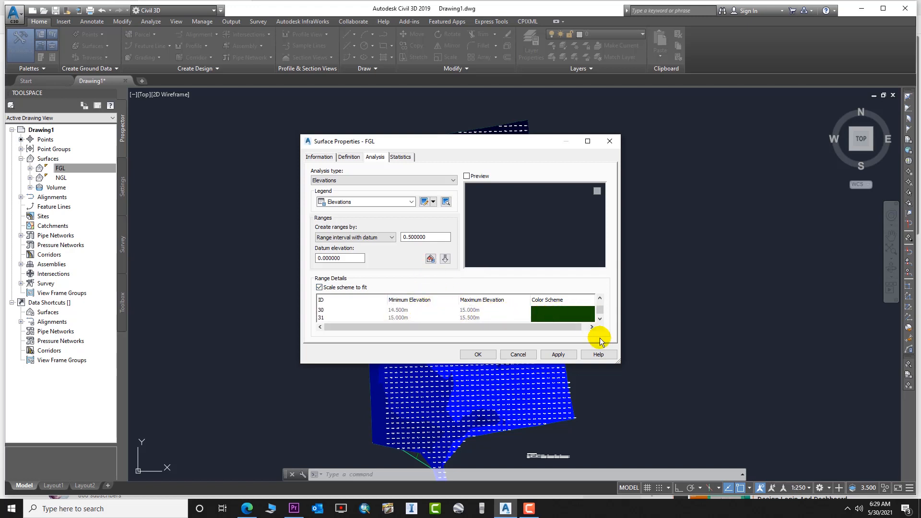
drag(619, 362, 732, 442)
scroll(530, 332, up, 9)
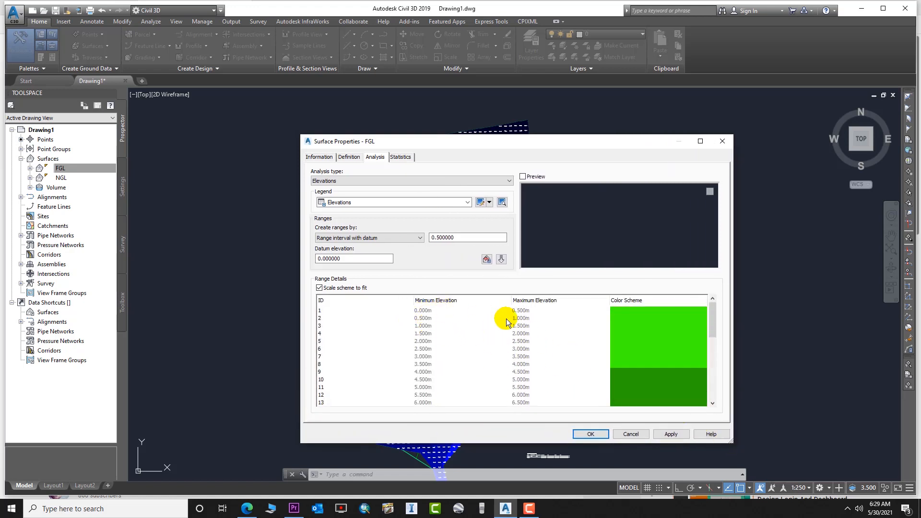
double_click(633, 323)
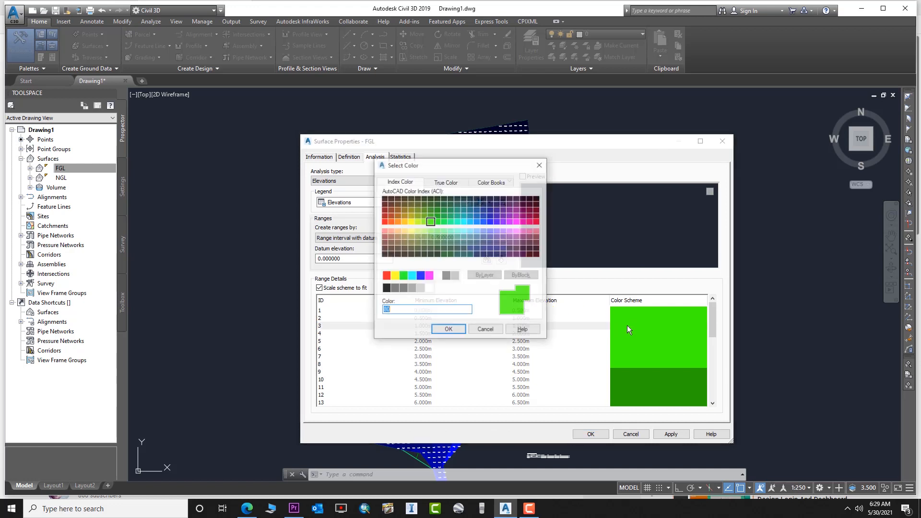
click(394, 276)
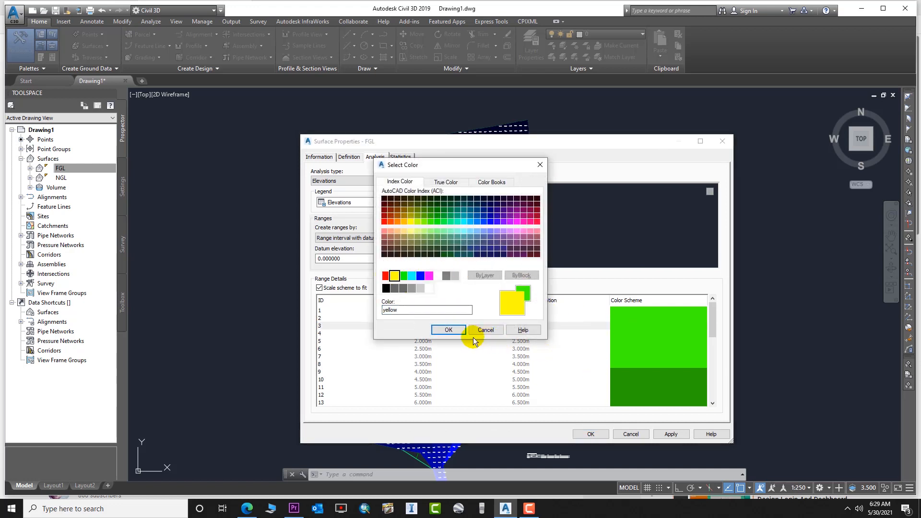
click(445, 330)
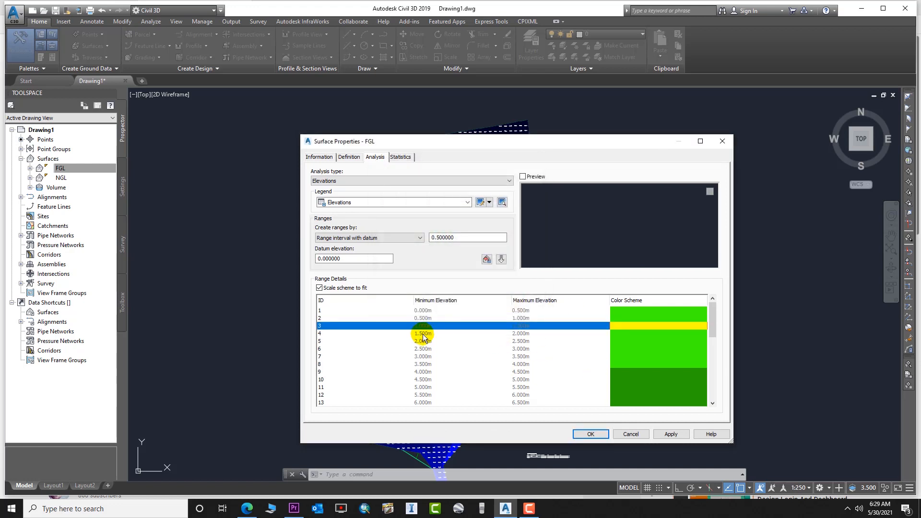
Set the colour of elevation range 5 to index 163 and of range 12 to yellow.
double_click(633, 340)
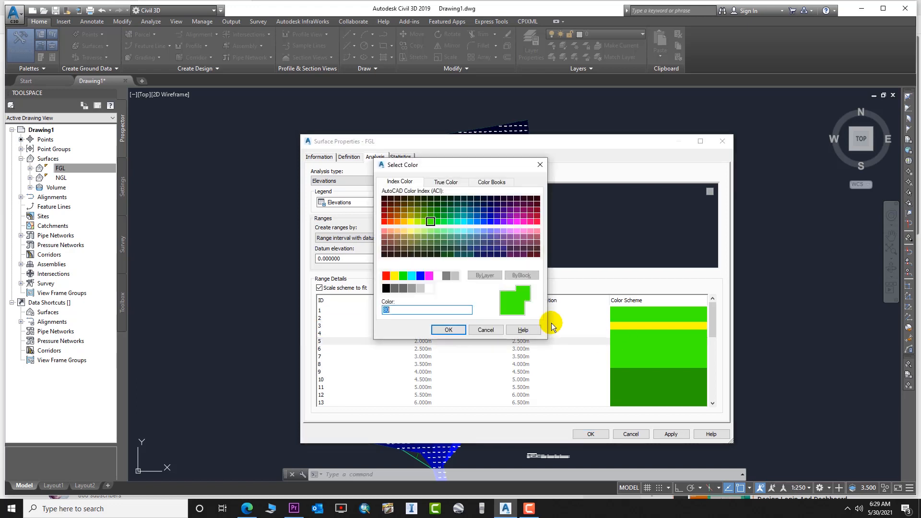
click(485, 238)
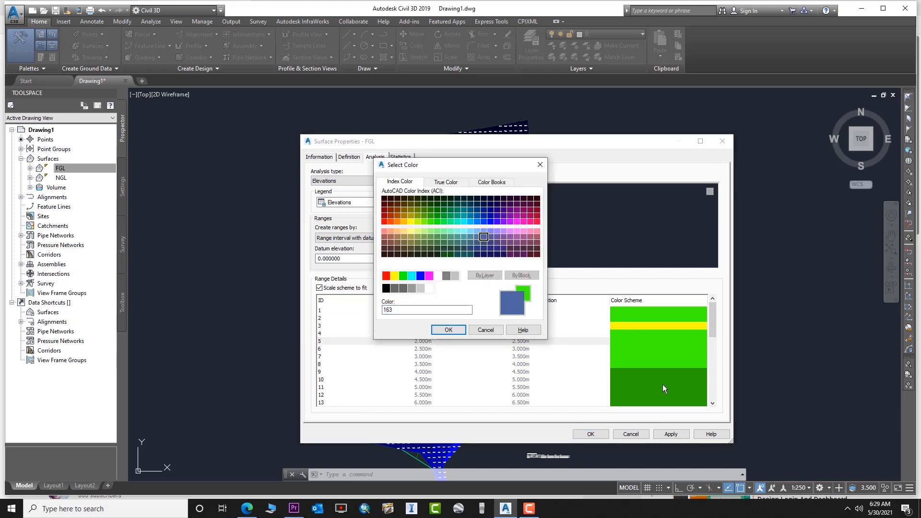
click(446, 330)
scroll(633, 372, down, 1)
double_click(635, 363)
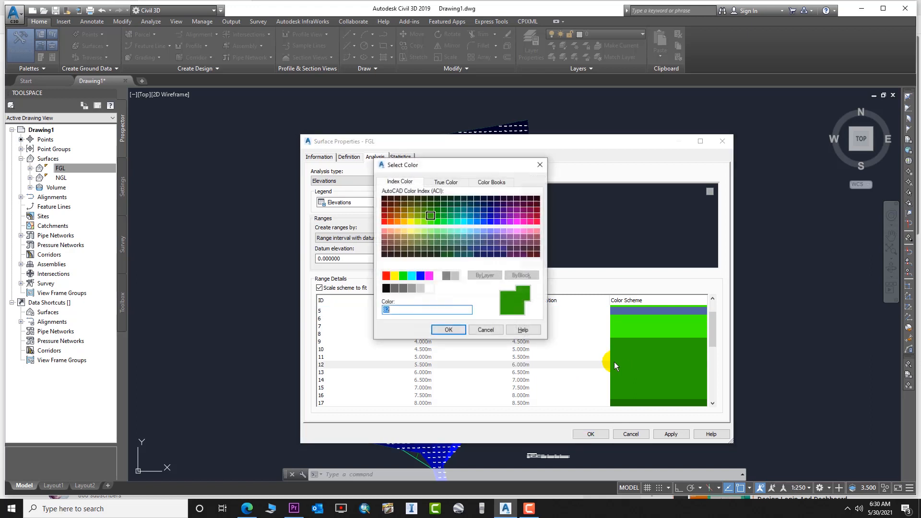
click(394, 276)
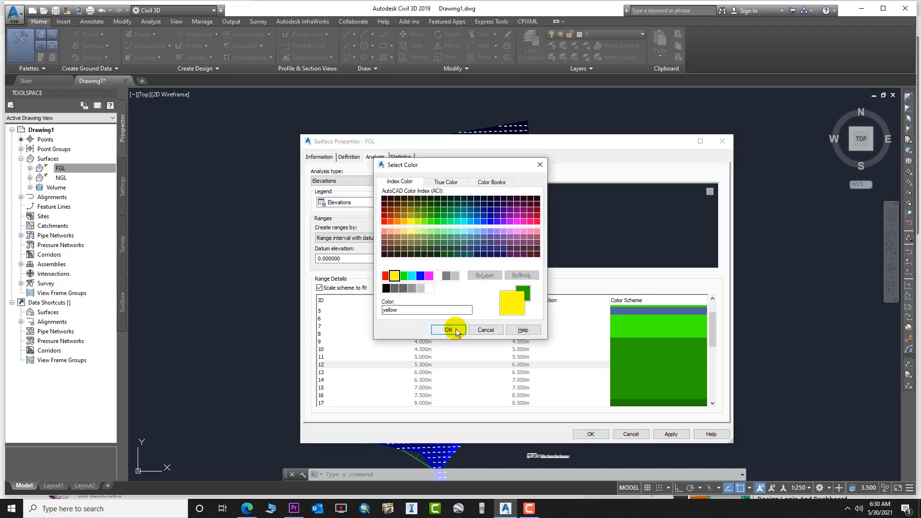
click(448, 330)
Set the colour of elevation range 21 to index 162 and of range 29 to green.
scroll(651, 383, down, 3)
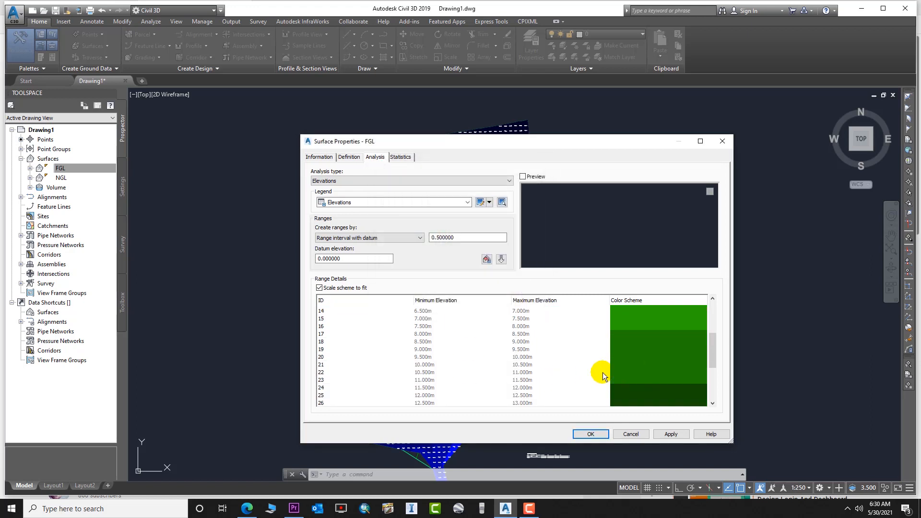
double_click(634, 363)
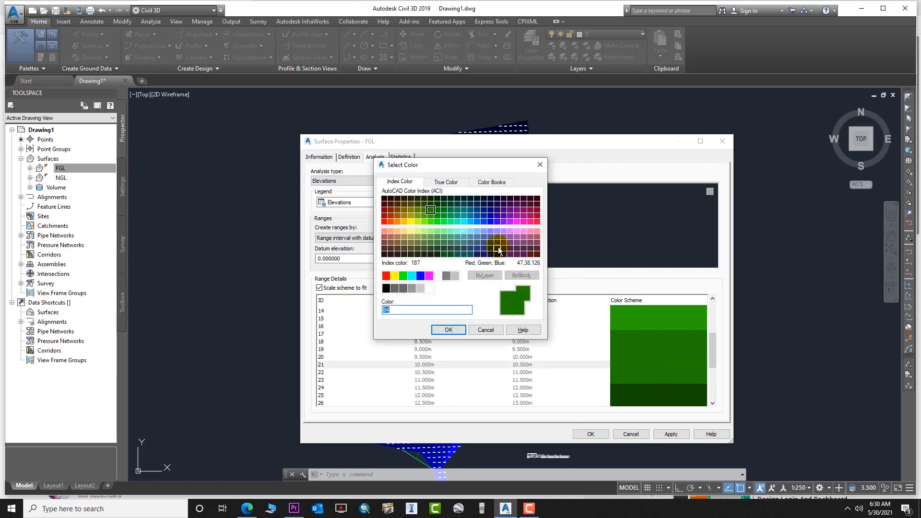
click(484, 217)
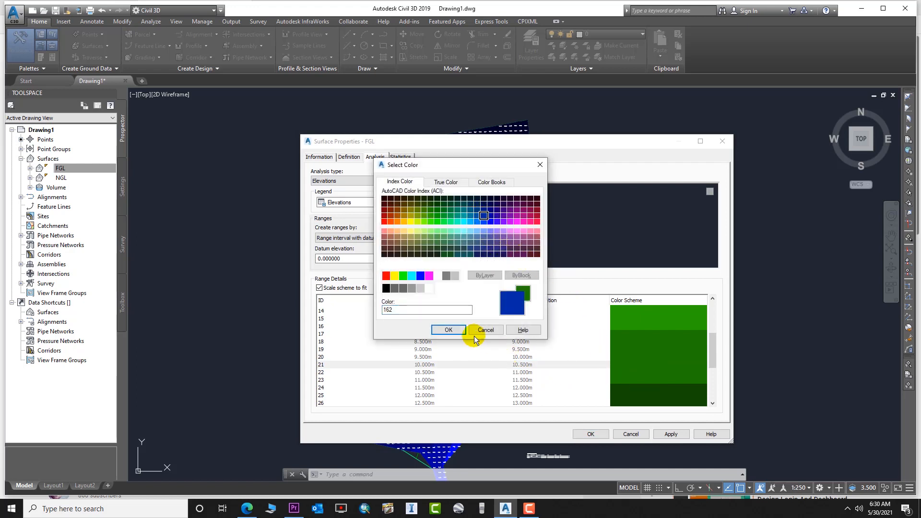
click(448, 330)
scroll(656, 364, down, 3)
double_click(655, 356)
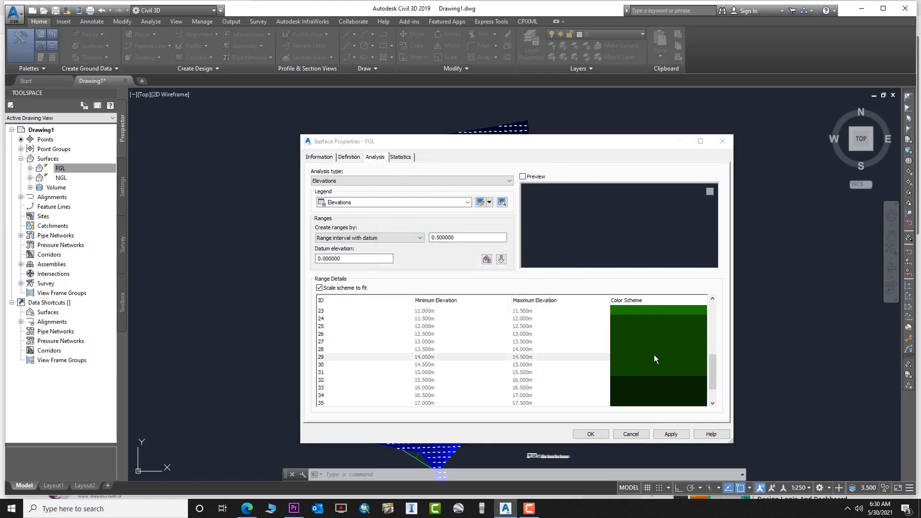
click(403, 275)
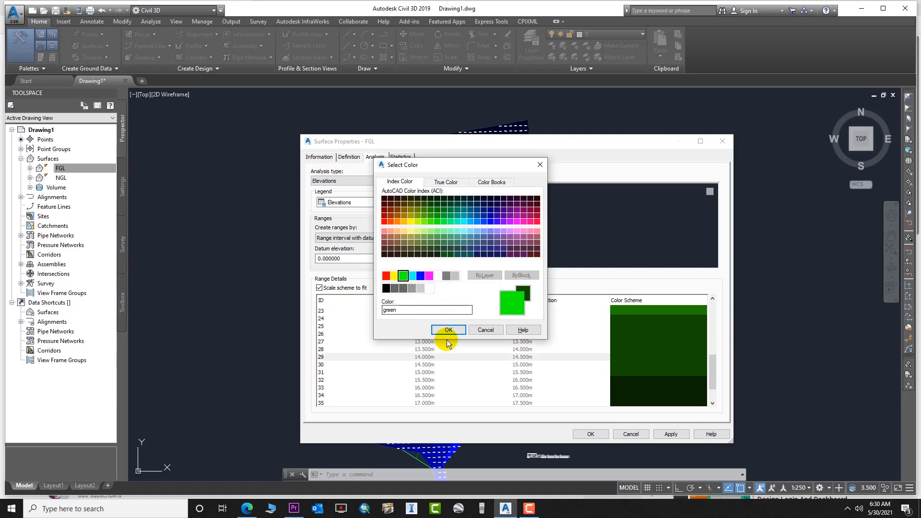
click(448, 330)
Set the colour of elevation range 34, starting at 16.5 m, to index 130.
scroll(572, 355, down, 2)
double_click(653, 364)
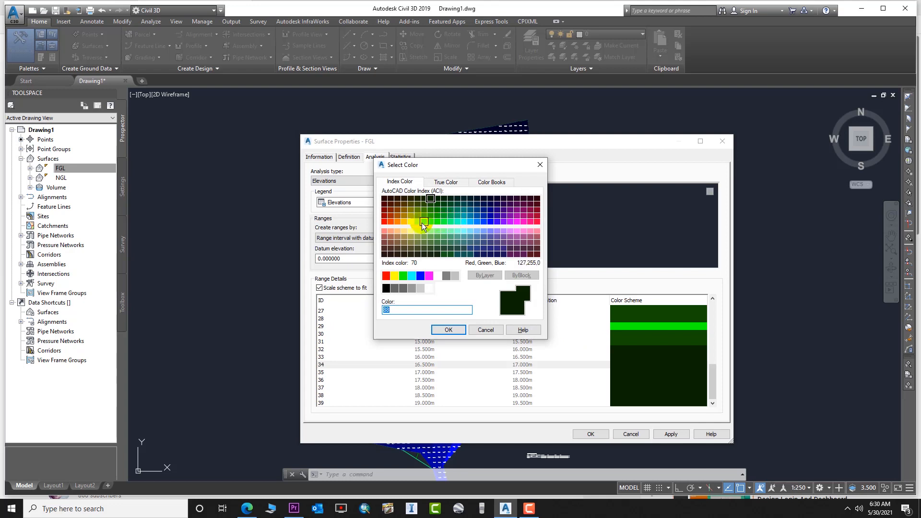
click(410, 221)
click(390, 222)
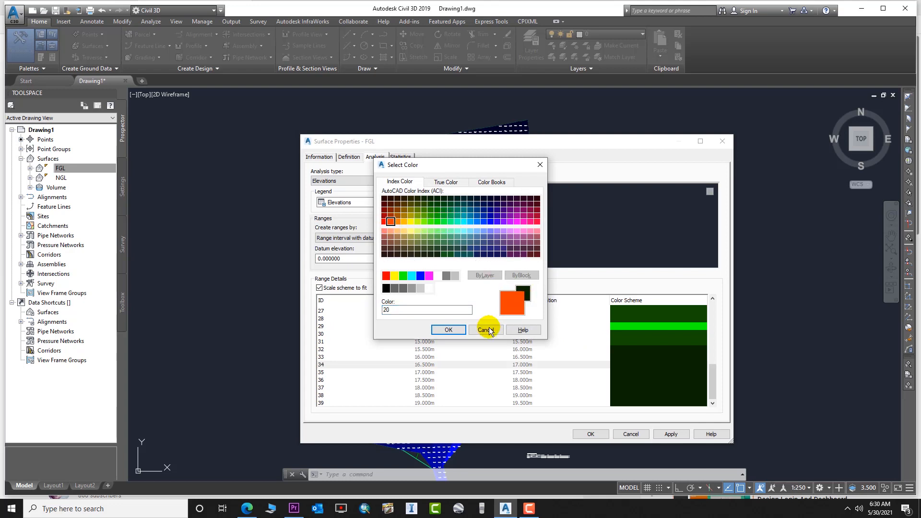
click(464, 221)
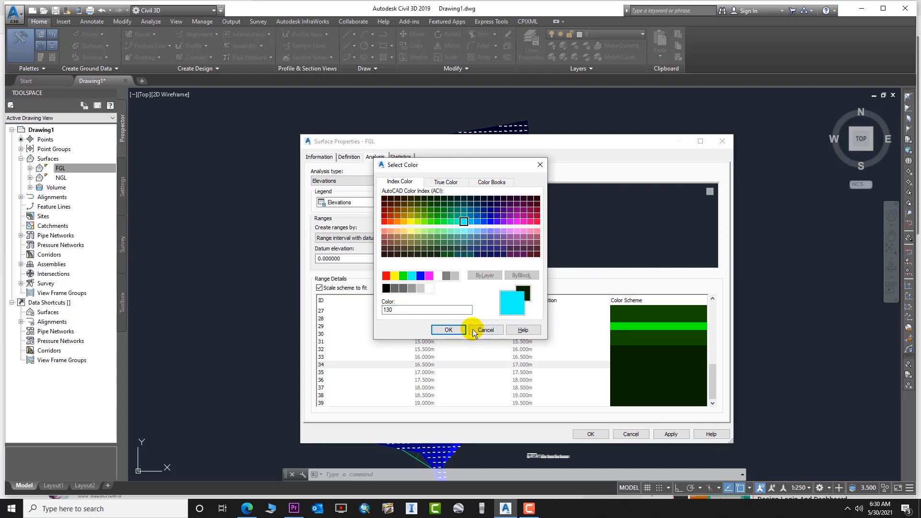
click(449, 329)
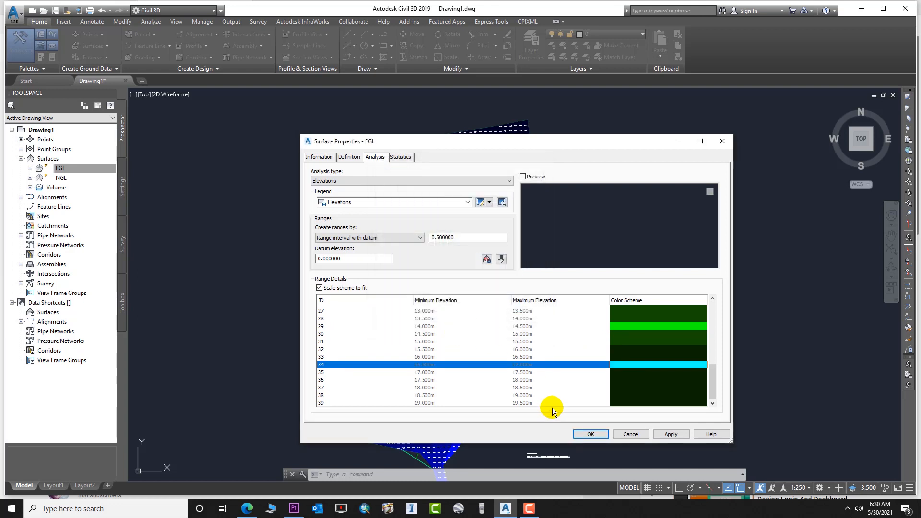
Set the colour of elevation range 30 to purple and of range 31 to dark teal.
double_click(649, 335)
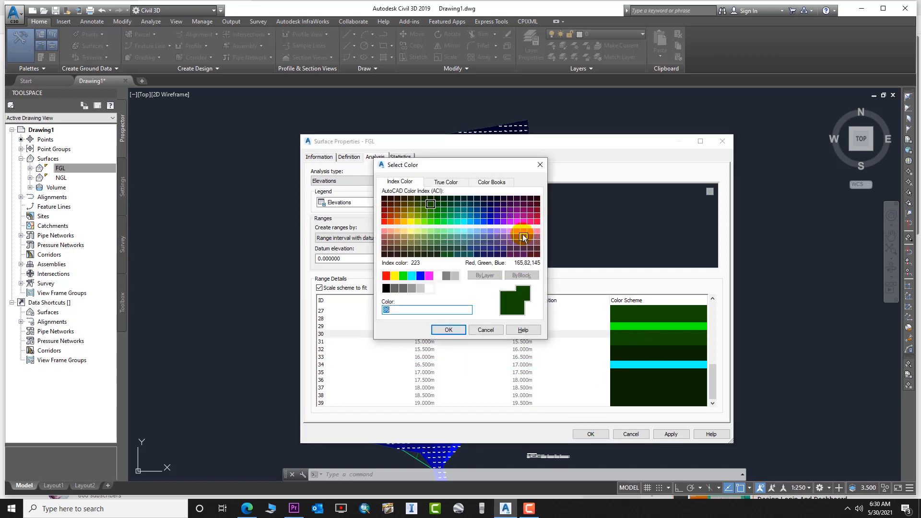
click(517, 237)
click(442, 332)
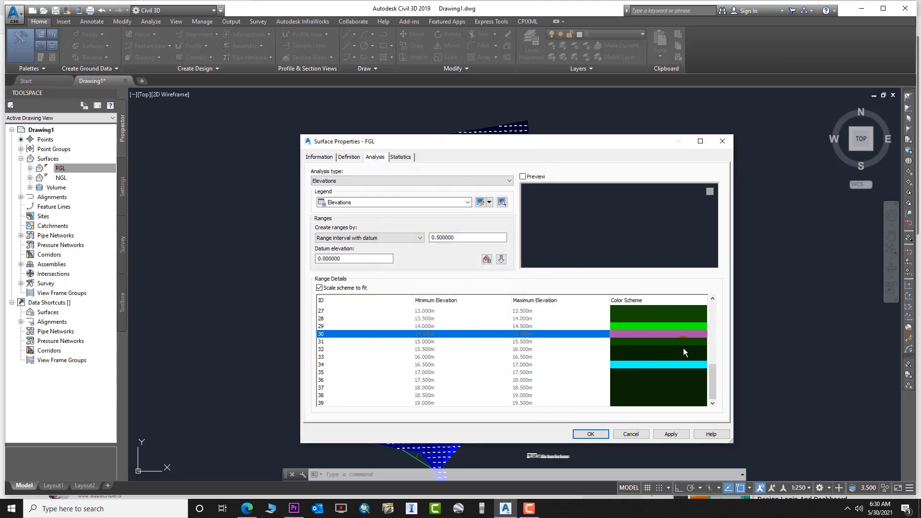
double_click(664, 343)
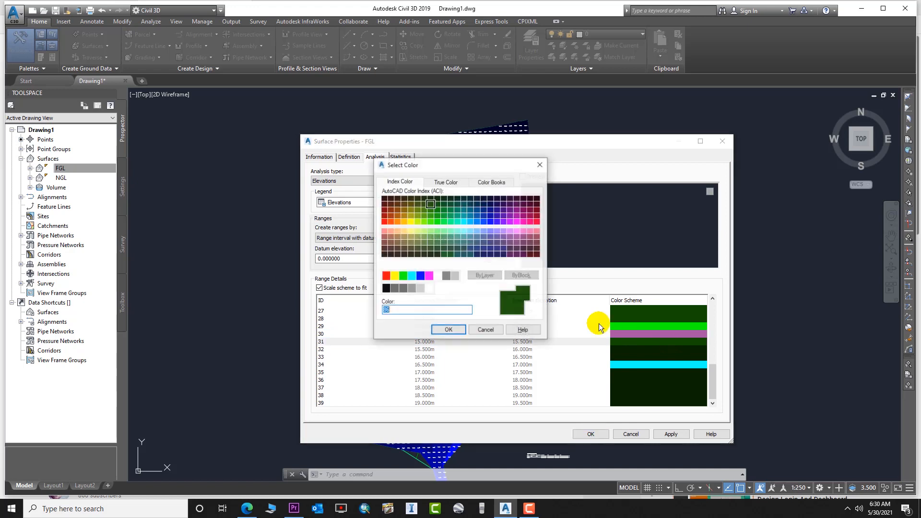
click(470, 254)
click(448, 329)
Set the colour of elevation range 32 to index 34 and of range 37 to yellow.
double_click(651, 349)
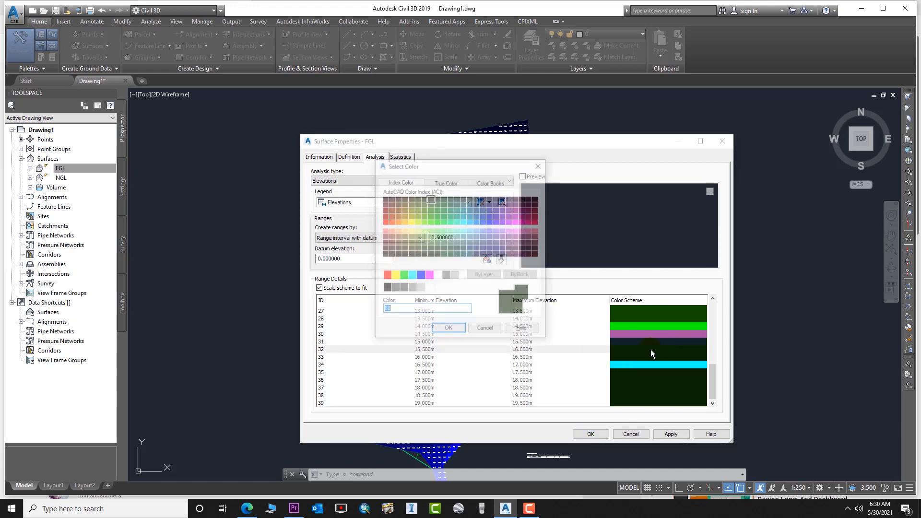
click(398, 209)
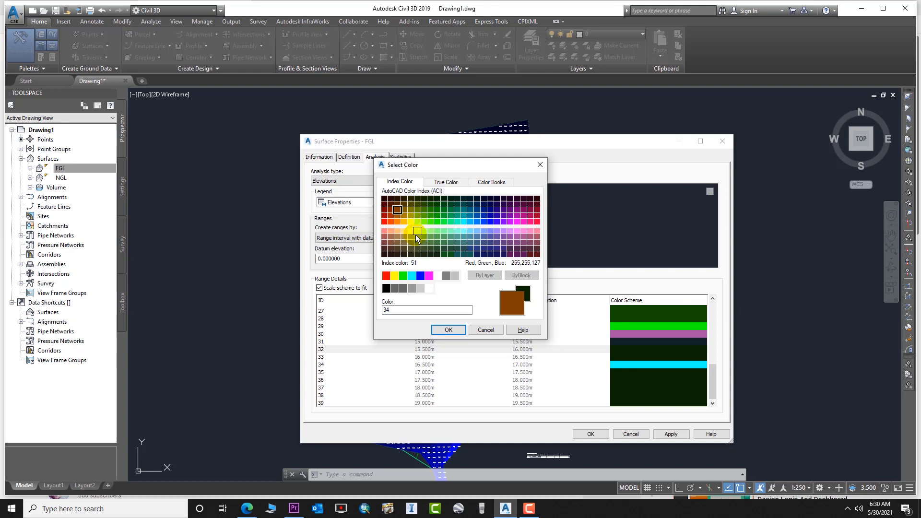
click(448, 330)
double_click(661, 388)
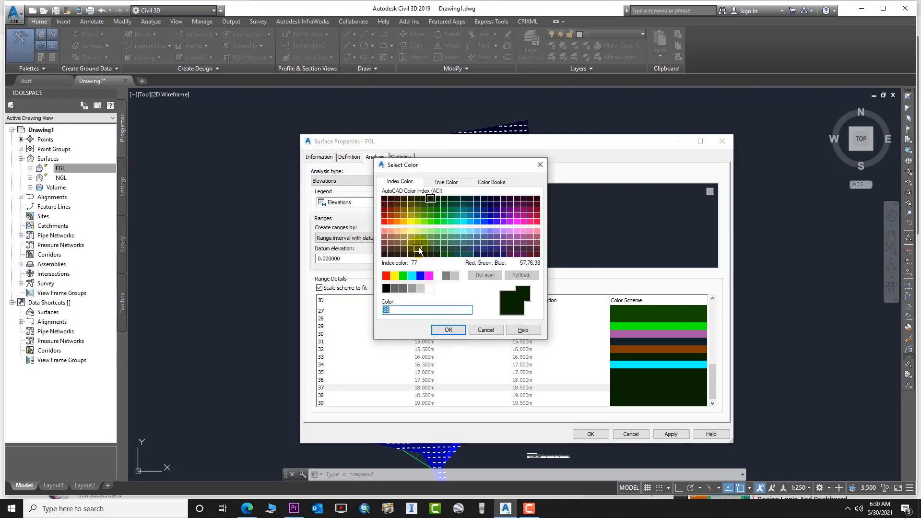
click(411, 221)
click(454, 328)
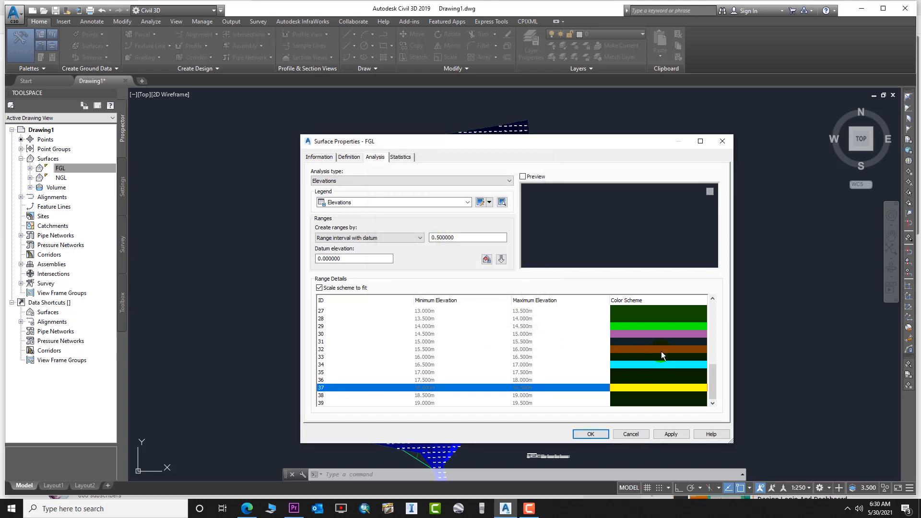
Set the colour of elevation range 25, starting at 12 m, to index 244.
scroll(665, 343, up, 2)
double_click(662, 350)
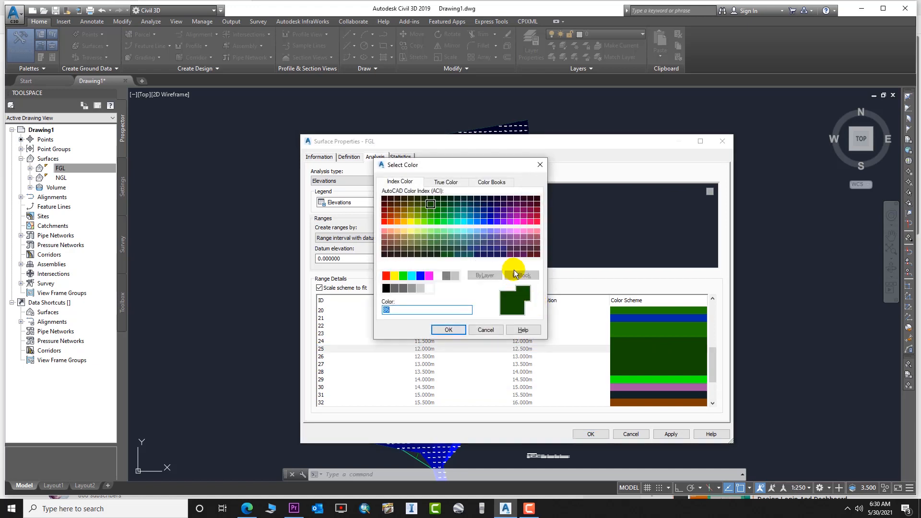
click(536, 214)
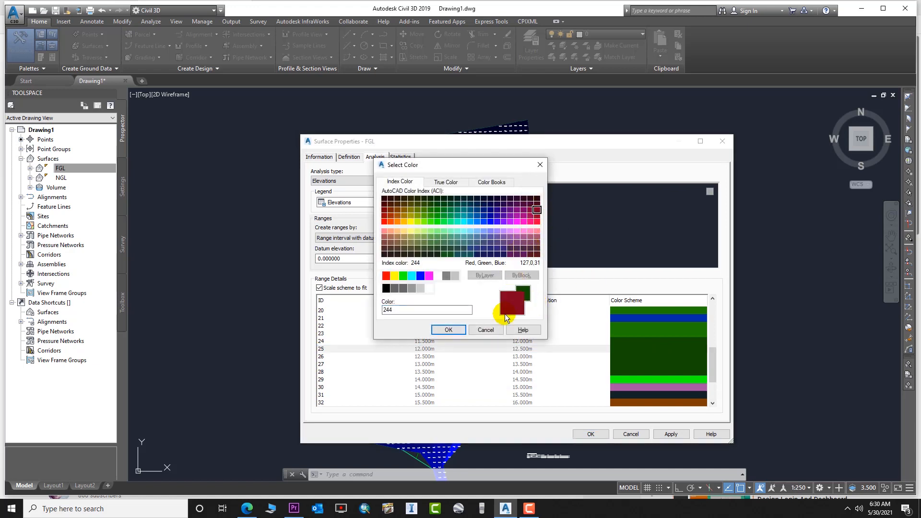
click(448, 329)
Set the colour of elevation range 15, starting at 7 m, to index 184 and accept the FGL surface properties.
scroll(681, 339, up, 3)
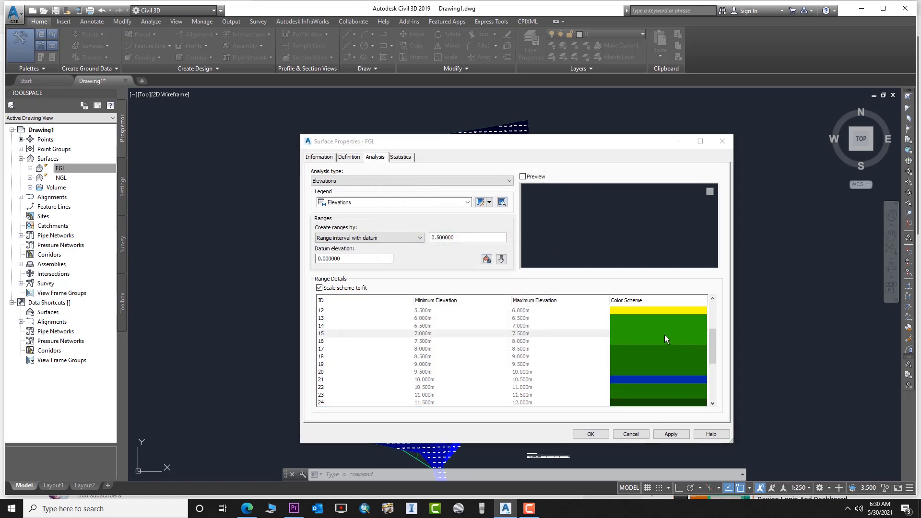
double_click(665, 335)
click(497, 210)
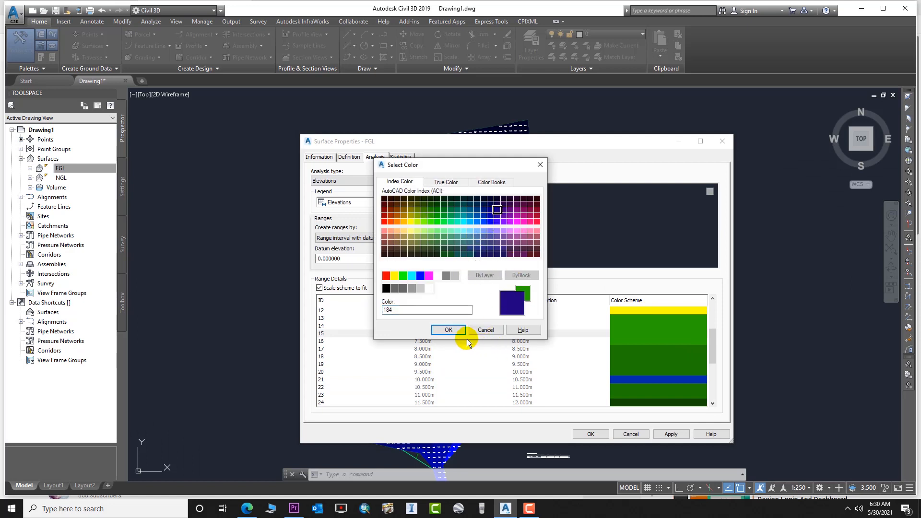
click(448, 330)
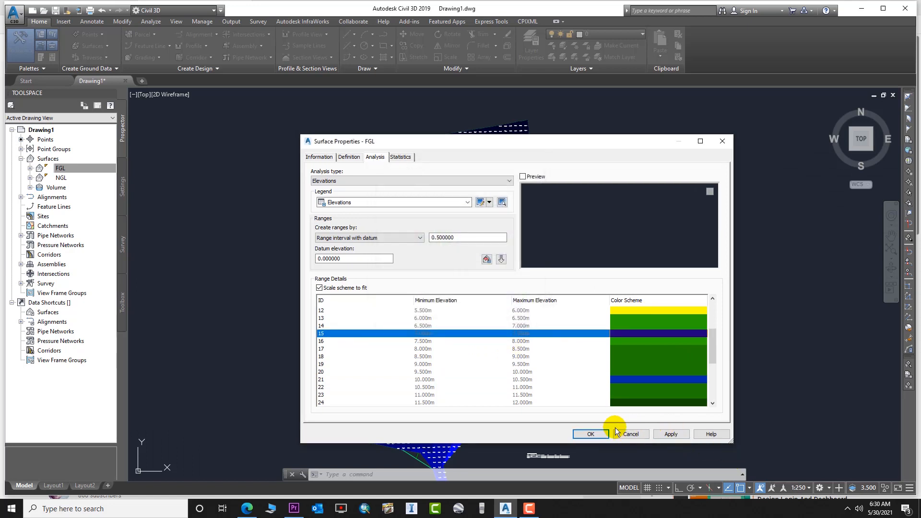
click(592, 434)
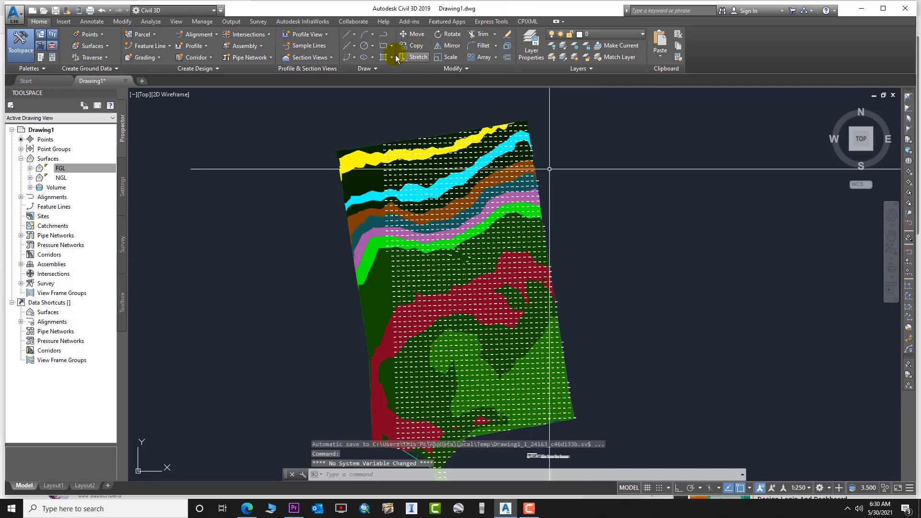
Compare the grid elevation labels with the coloured elevation bands across the FGL surface, ending with the whole surface in view.
scroll(420, 144, up, 4)
scroll(417, 147, down, 3)
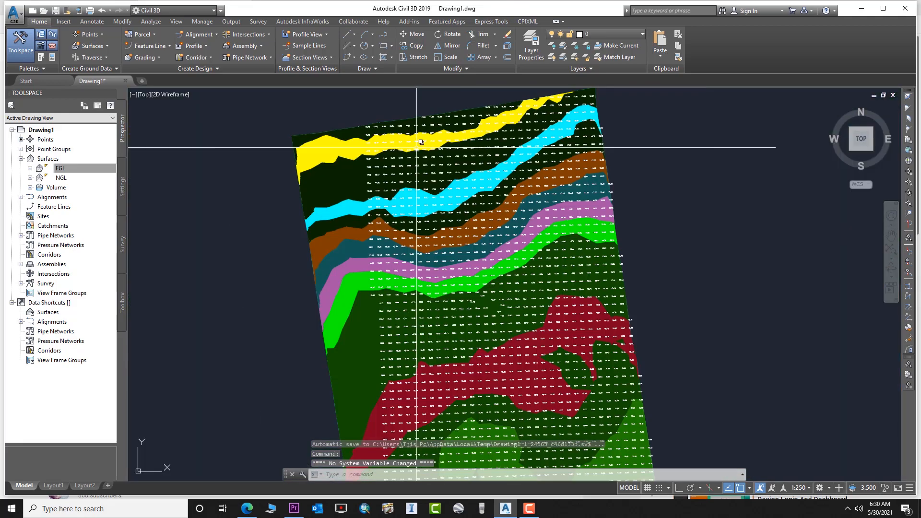
scroll(375, 141, up, 3)
scroll(456, 165, down, 4)
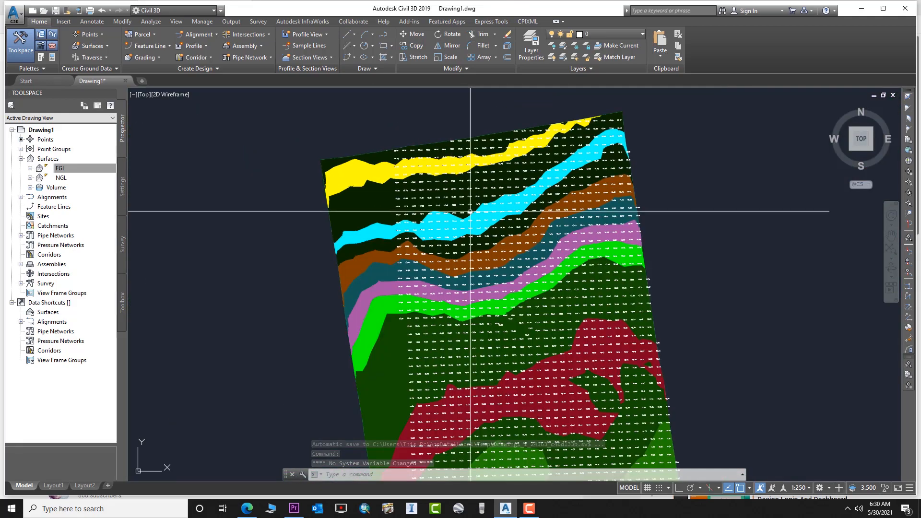
scroll(400, 171, up, 8)
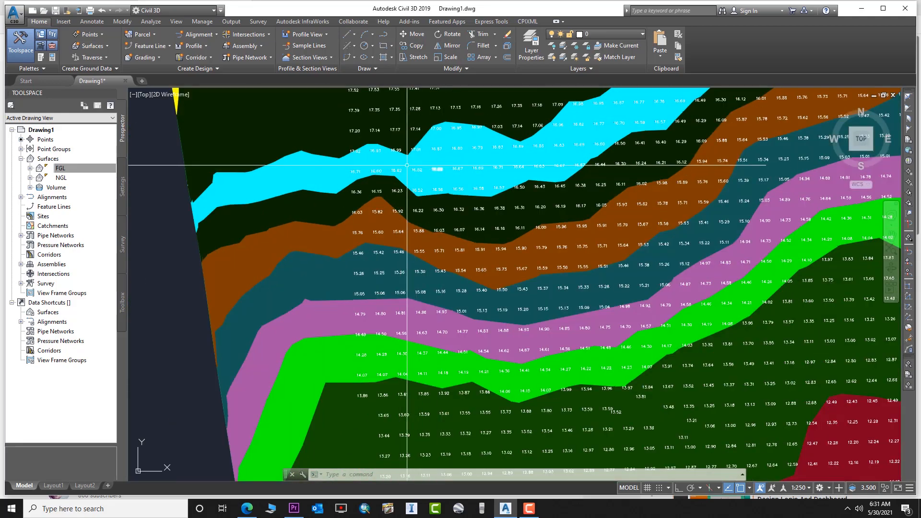
scroll(528, 188, down, 2)
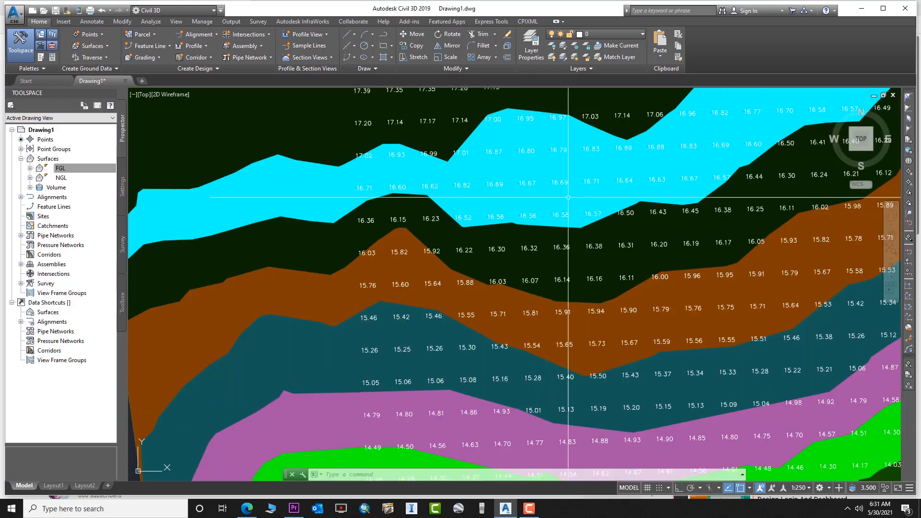
scroll(534, 235, down, 2)
scroll(519, 189, up, 3)
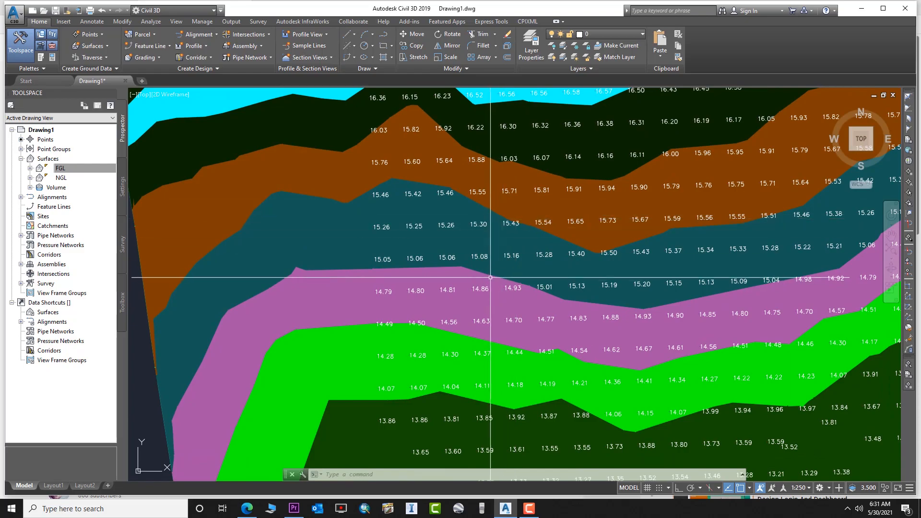
scroll(485, 232, up, 4)
scroll(479, 249, down, 6)
middle_drag(475, 254, 402, 136)
middle_drag(548, 277, 548, 277)
scroll(483, 247, up, 3)
scroll(552, 235, down, 6)
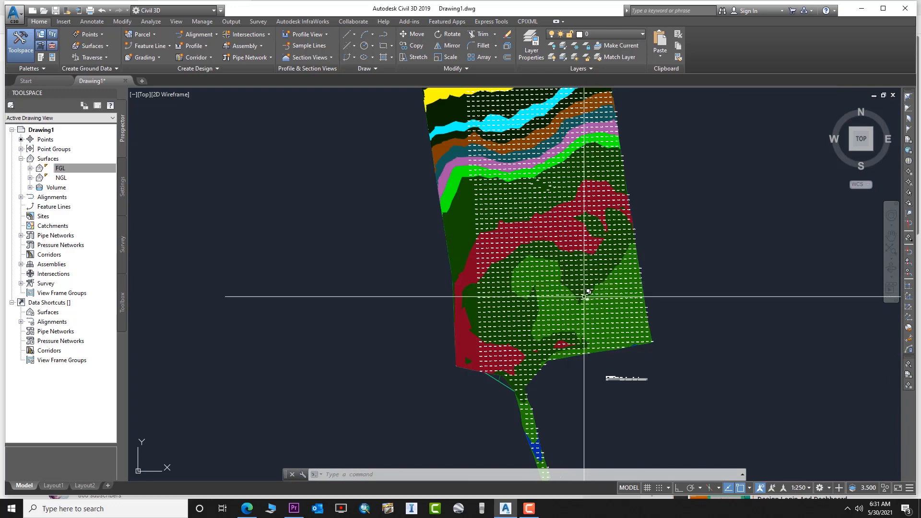
scroll(663, 261, down, 2)
middle_drag(692, 241, 577, 235)
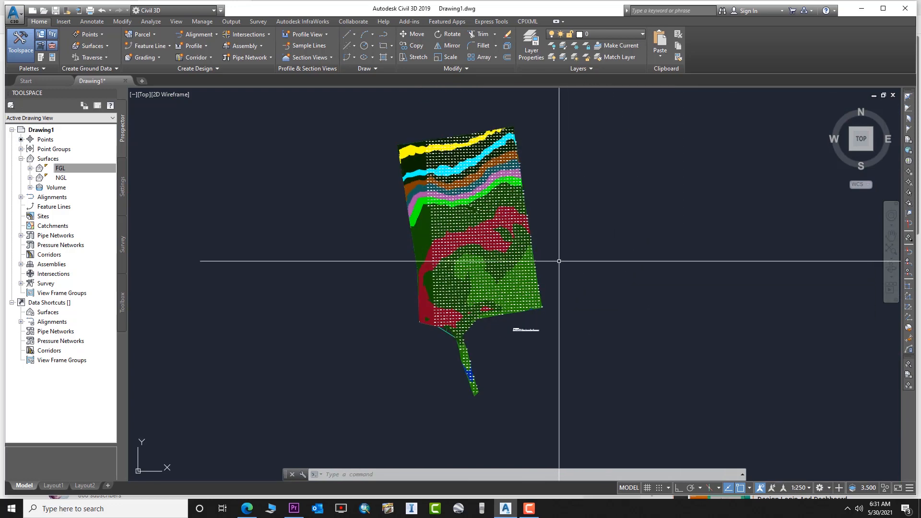